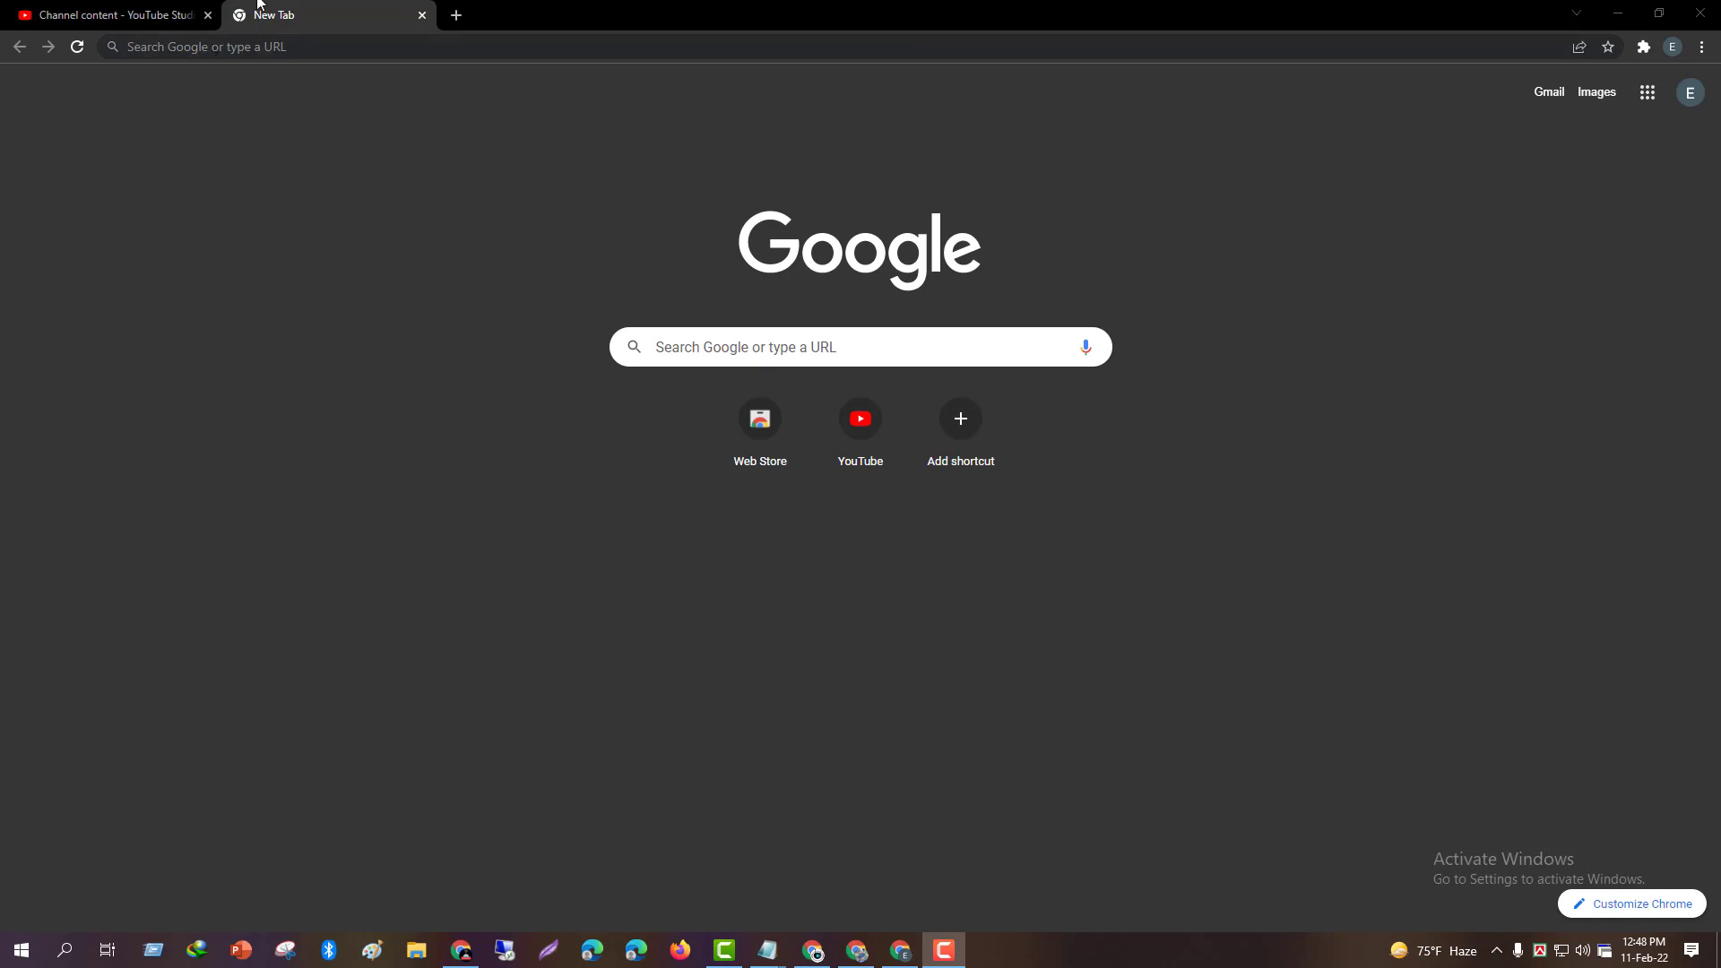
# Search Google for "tubebuddy extension for chrome" and open the TubeBuddy page in the Chrome Web Store.
pyautogui.click(868, 352)
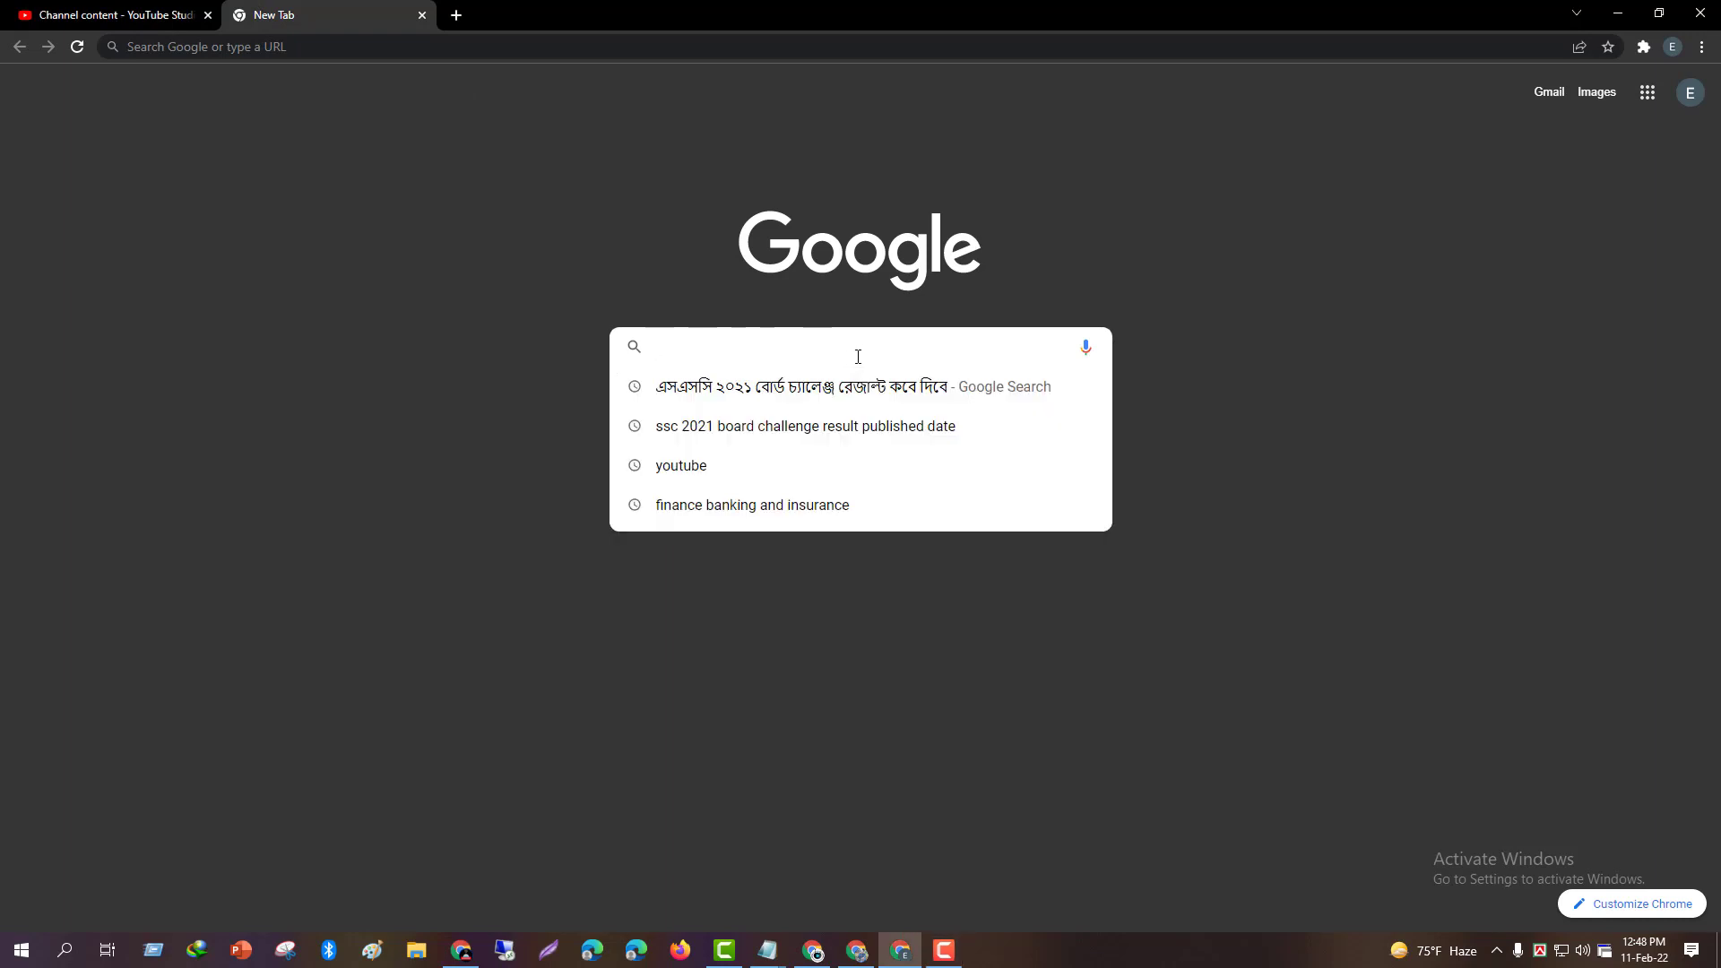
pyautogui.write('tub')
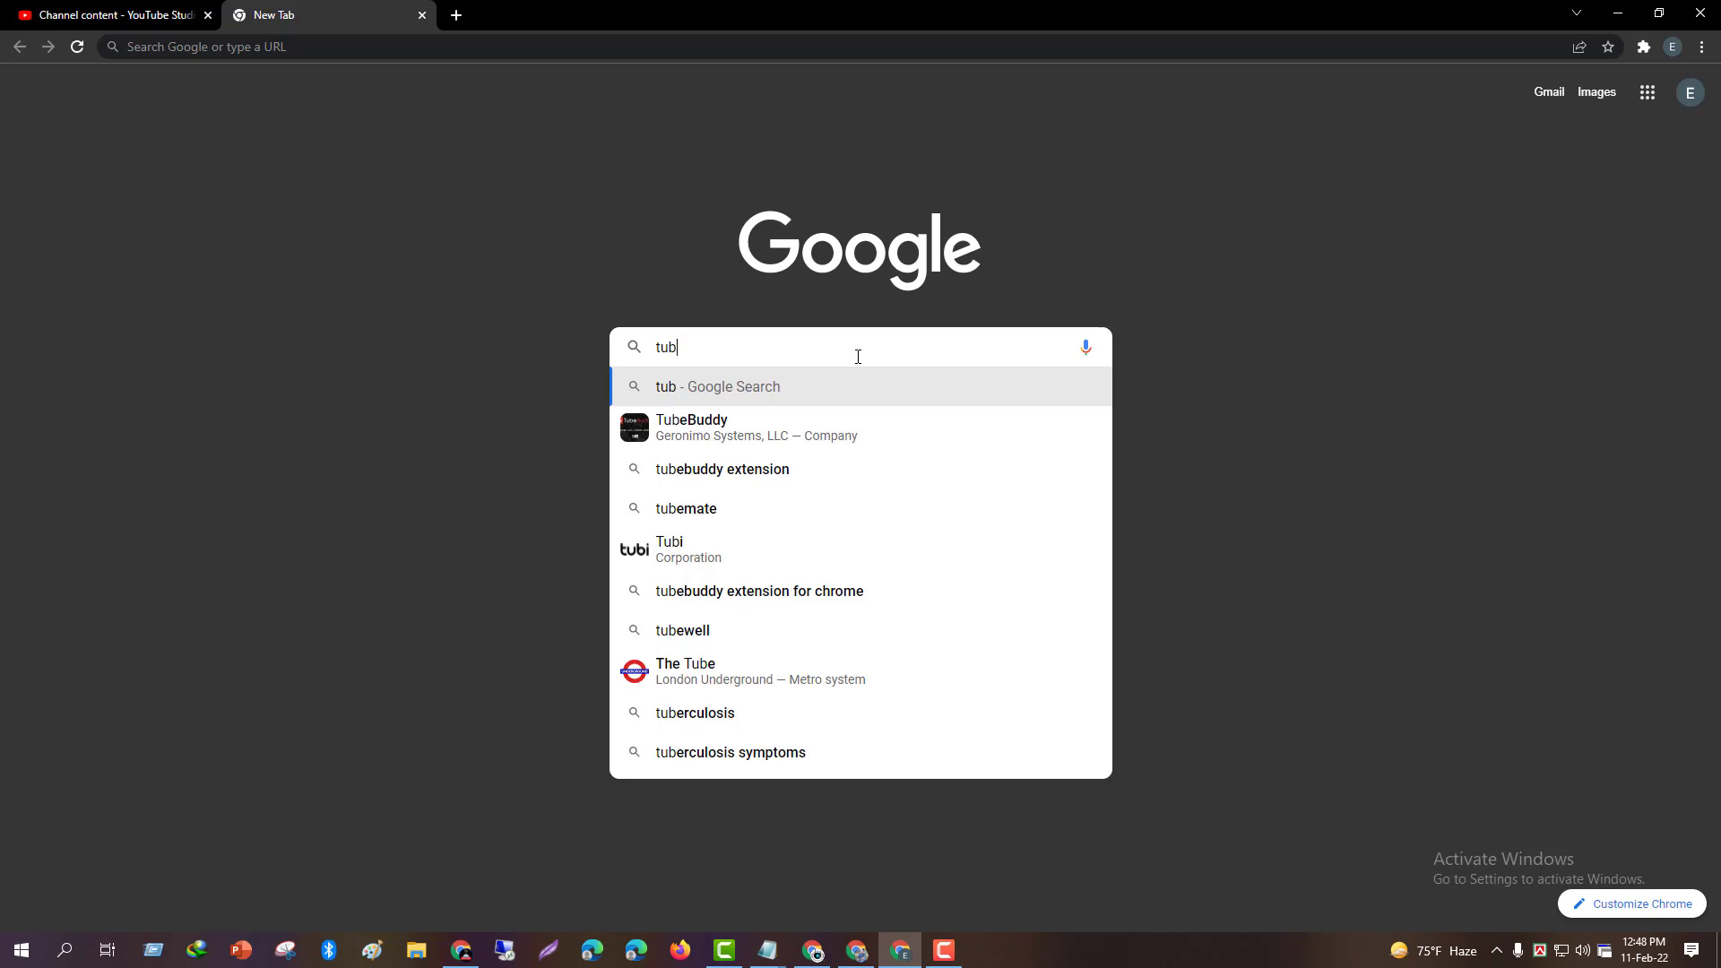
pyautogui.write('e')
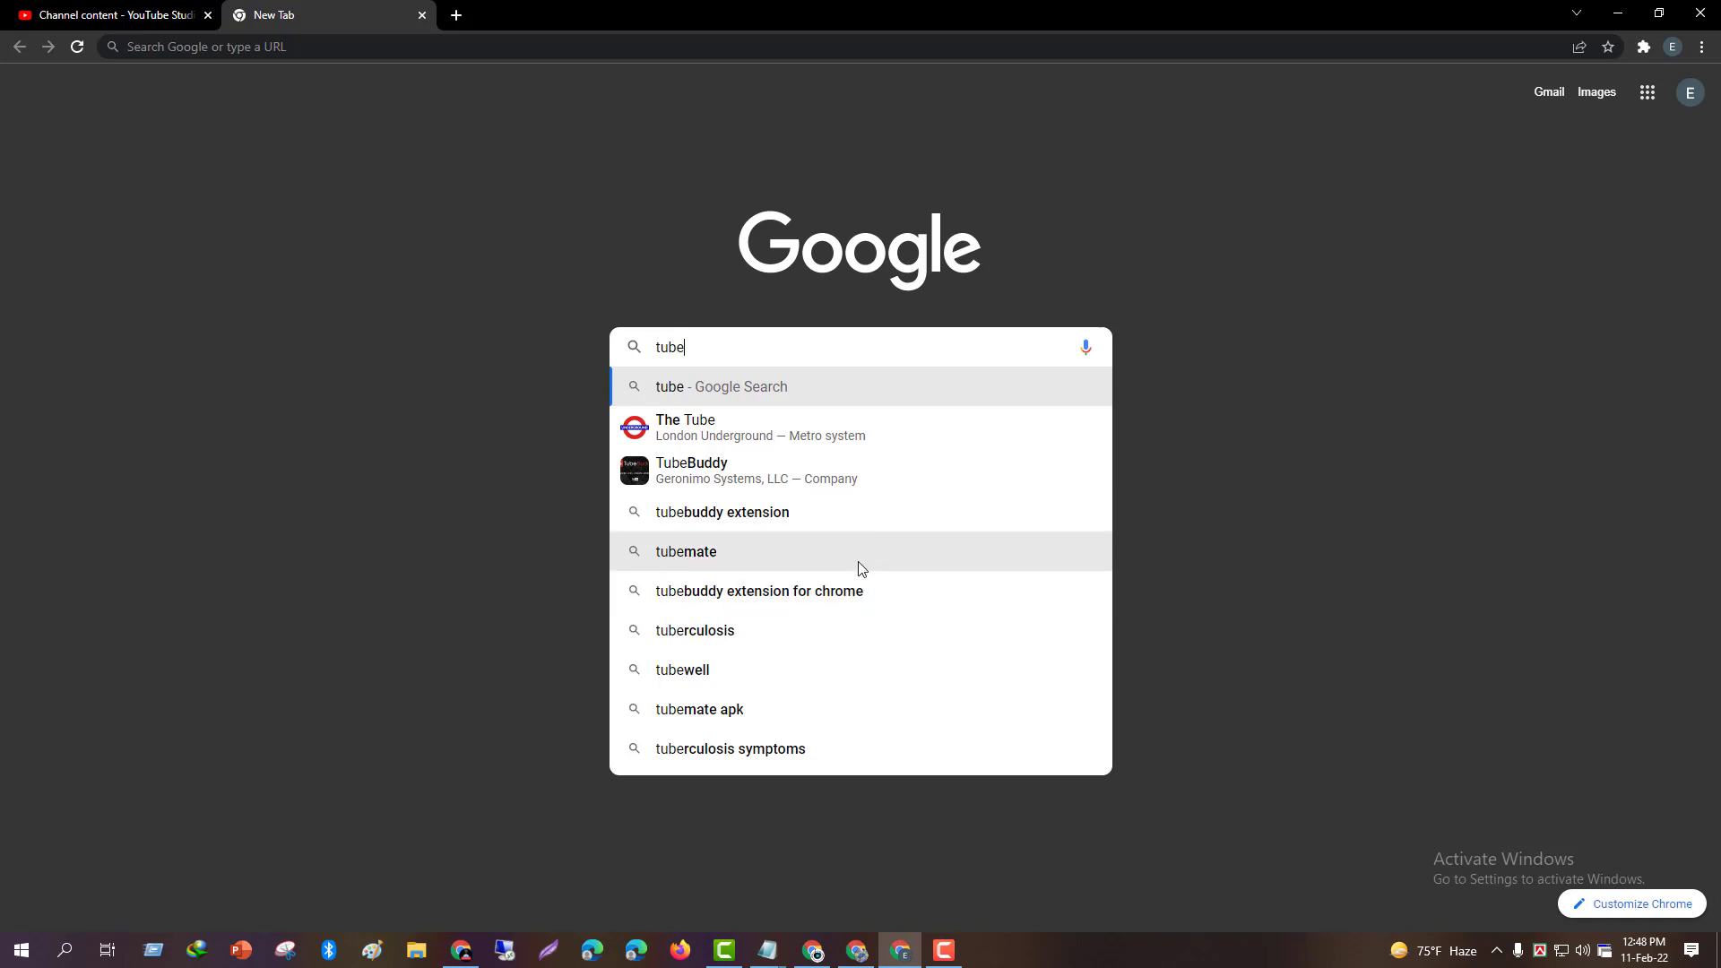
pyautogui.click(876, 603)
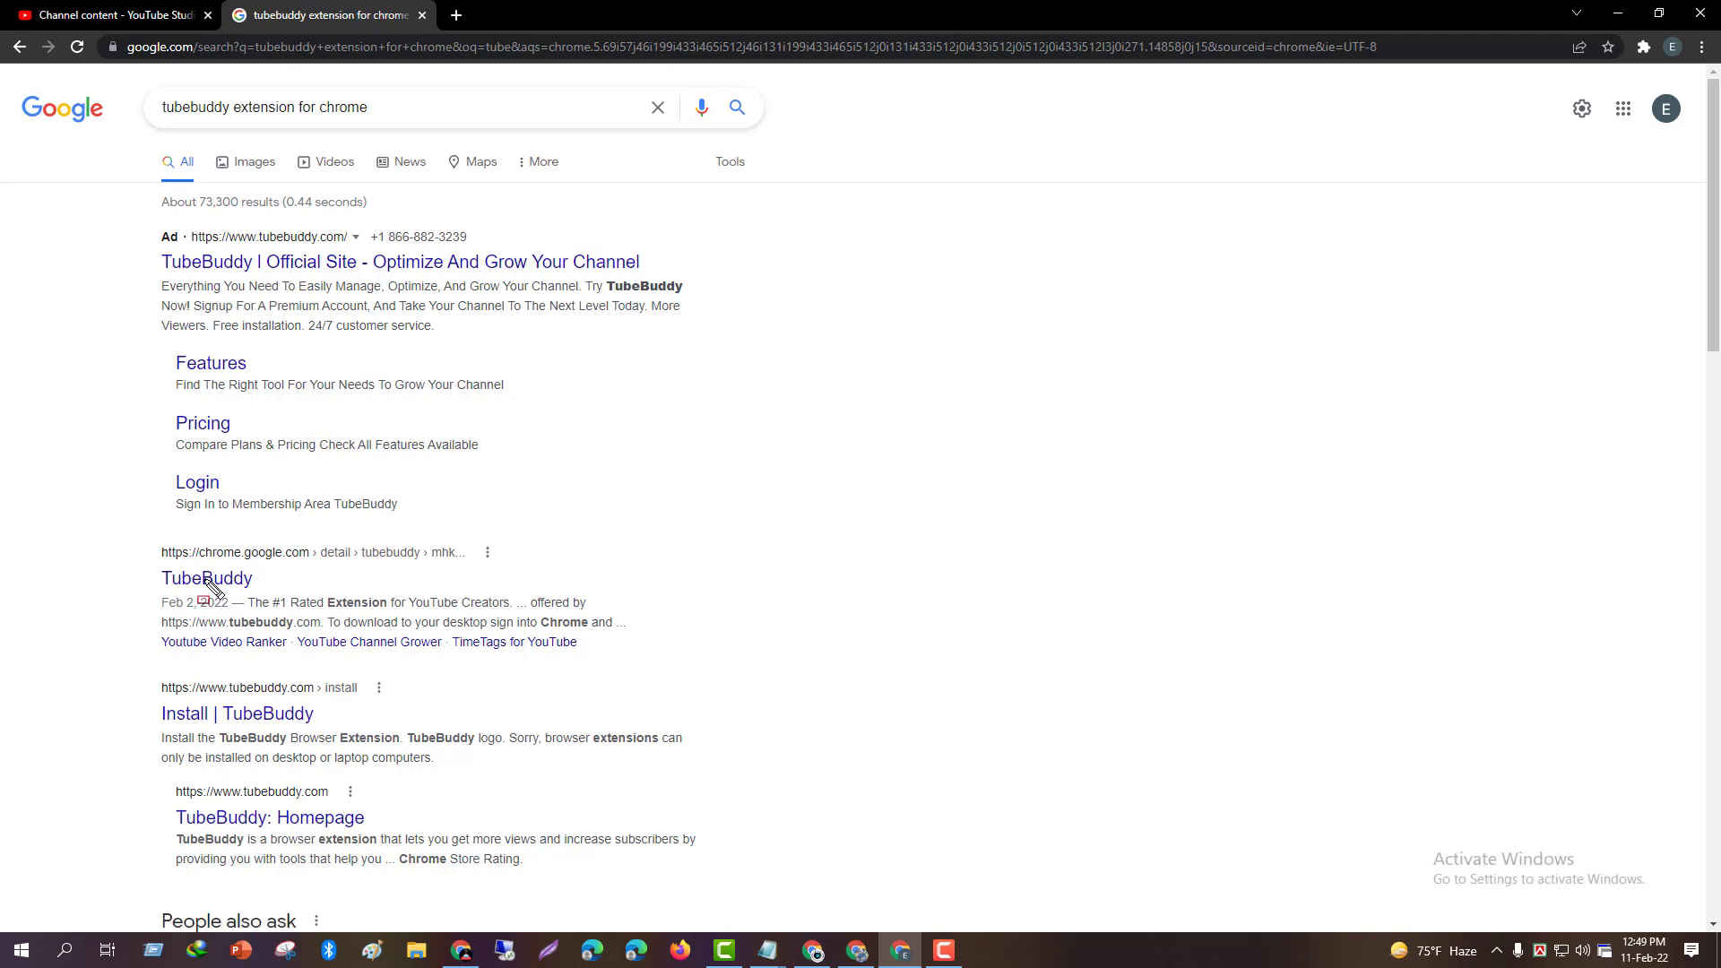
pyautogui.moveTo(122, 542)
pyautogui.mouseDown()
pyautogui.moveTo(153, 627)
pyautogui.moveTo(331, 677)
pyautogui.moveTo(644, 705)
pyautogui.mouseUp()
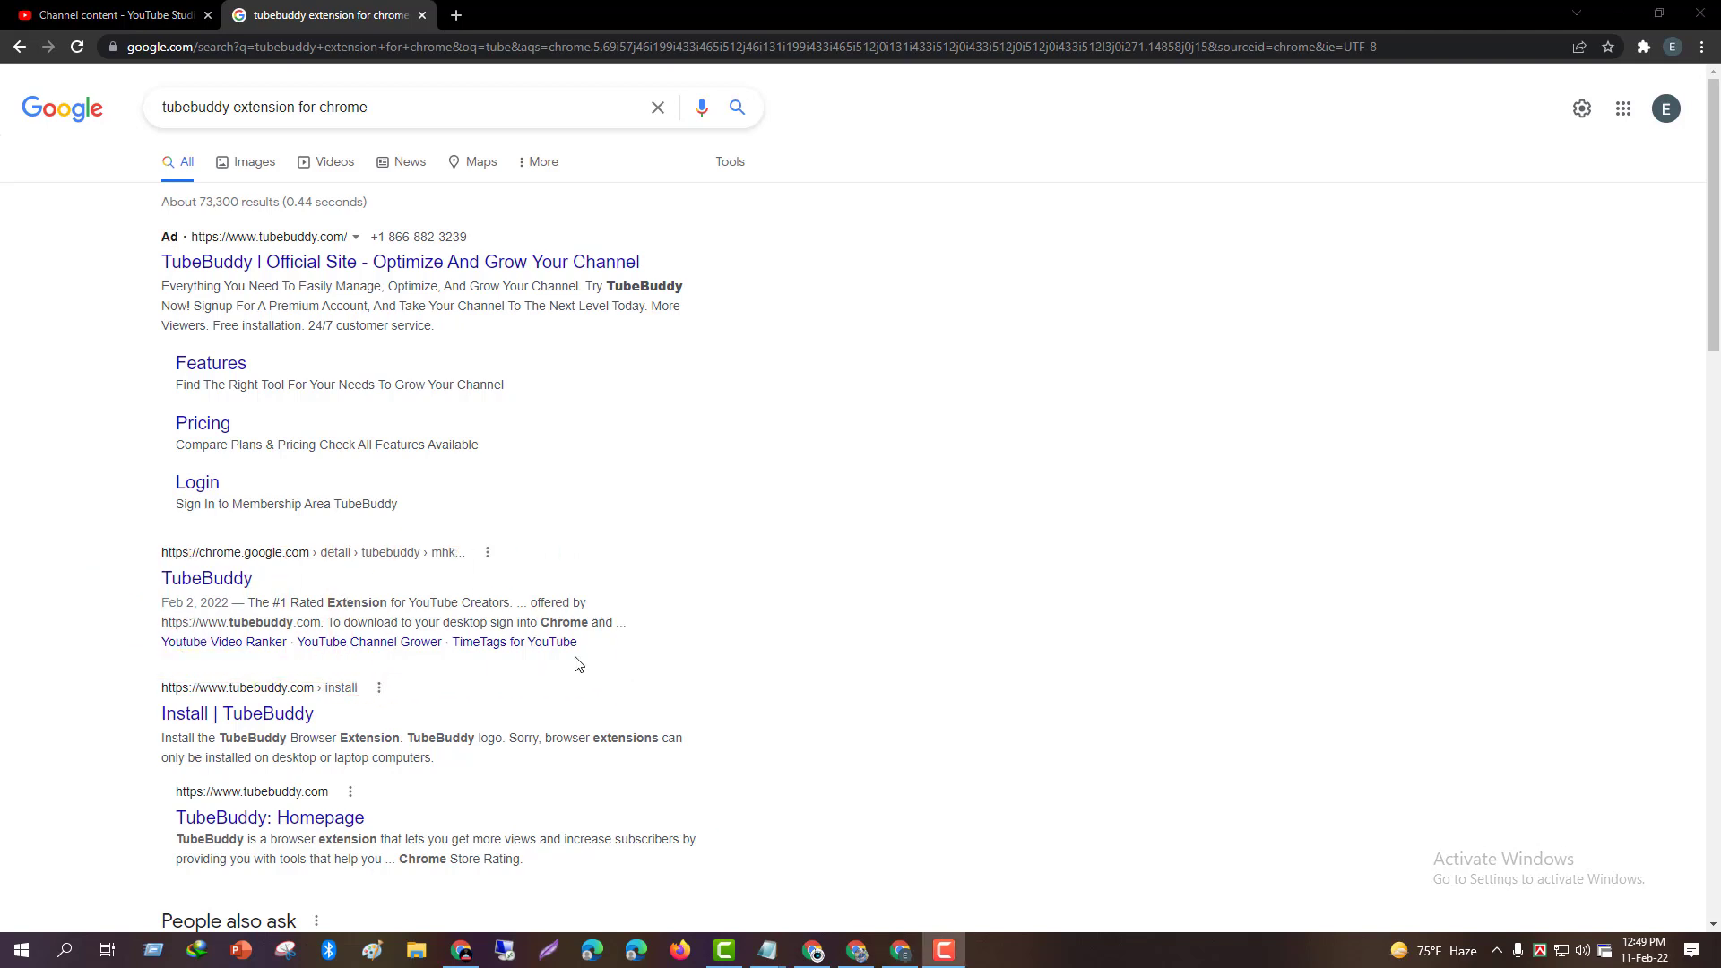
pyautogui.click(234, 581)
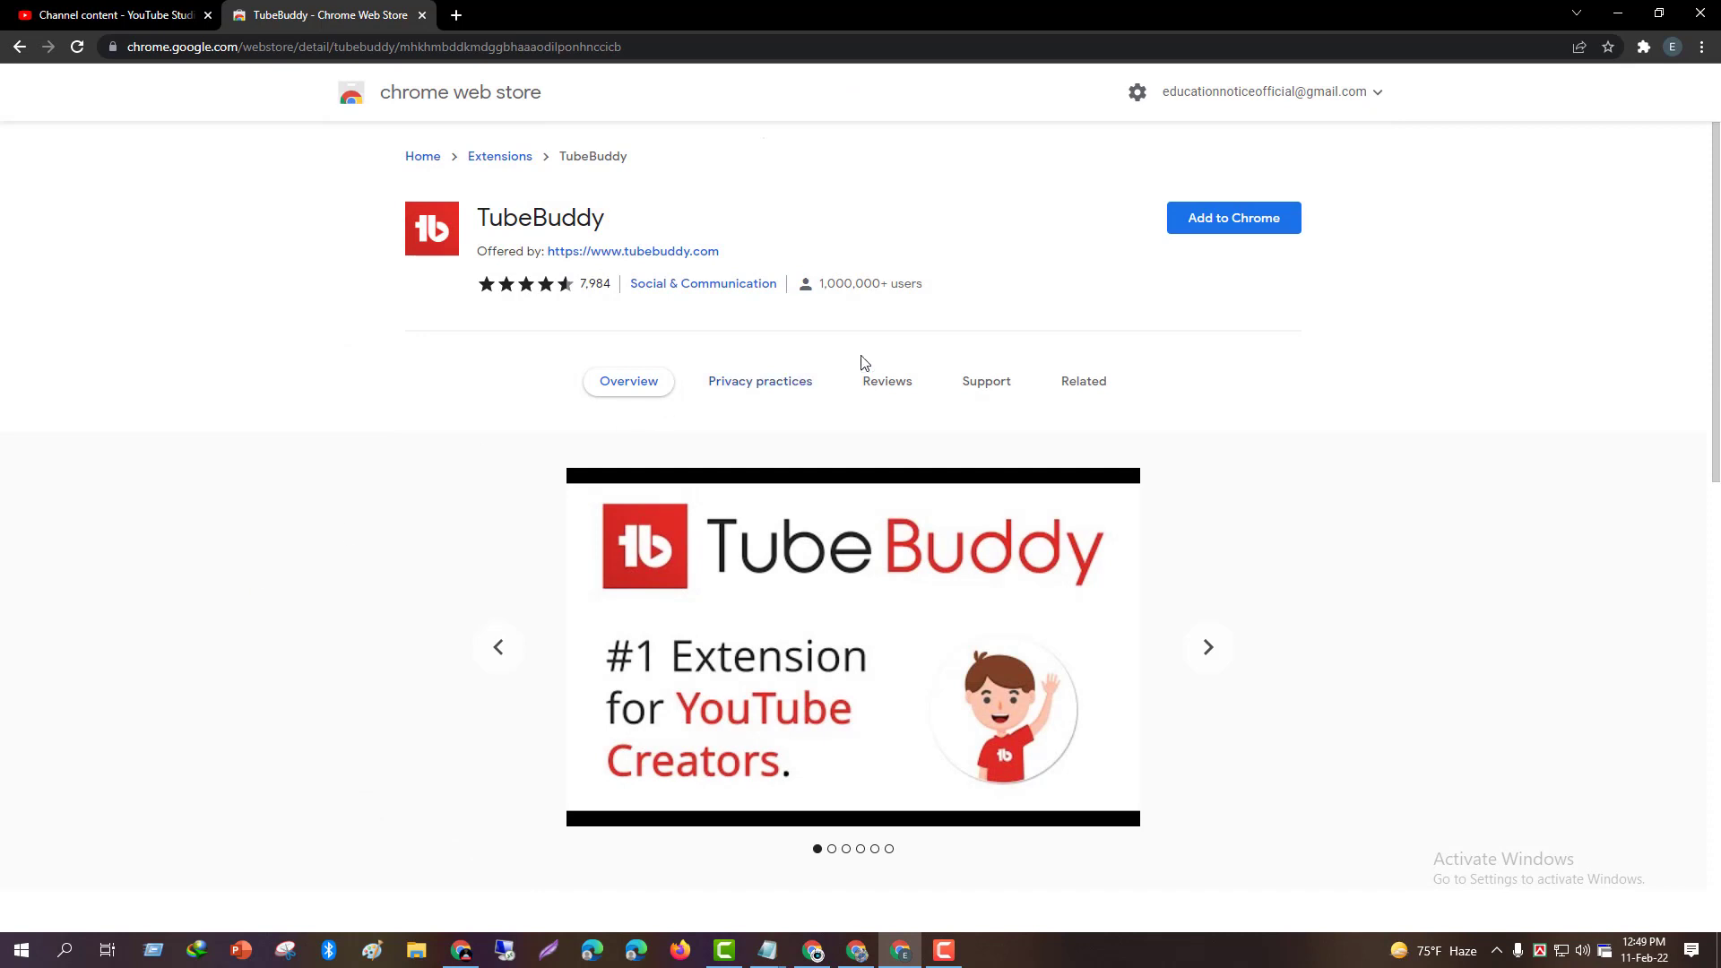
# Add the TubeBuddy extension to Chrome, approve its permissions and dismiss the installation notice.
pyautogui.moveTo(1163, 247); pyautogui.dragTo(1336, 281)
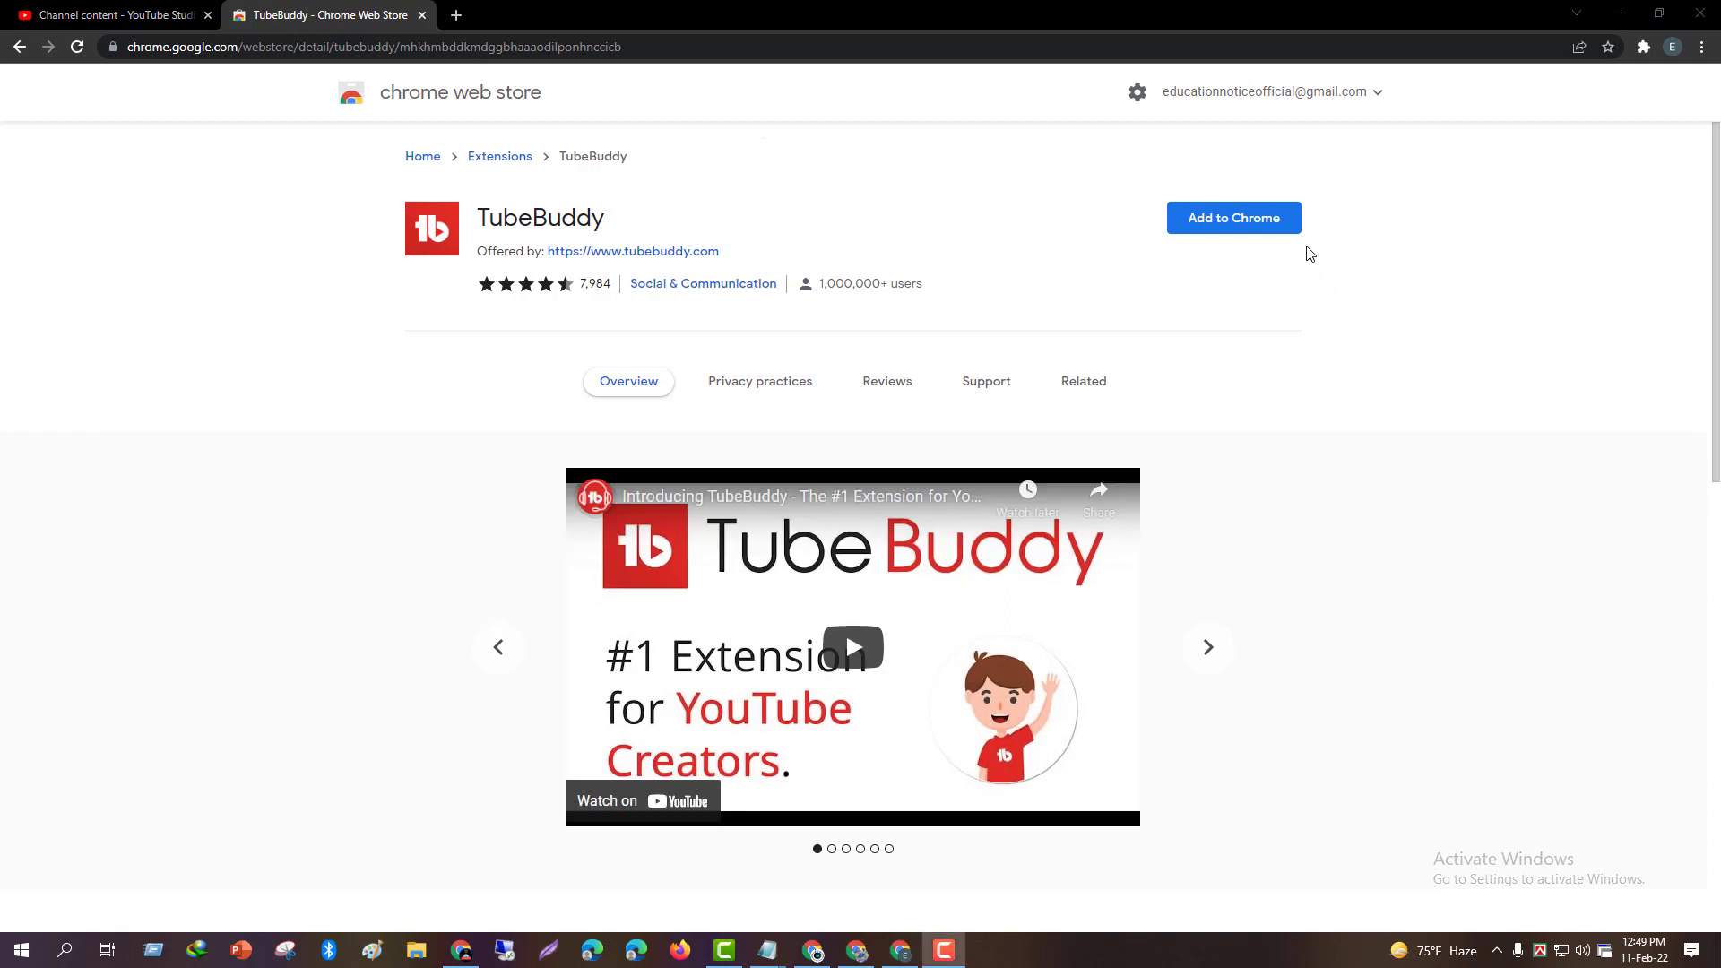
pyautogui.click(1271, 227)
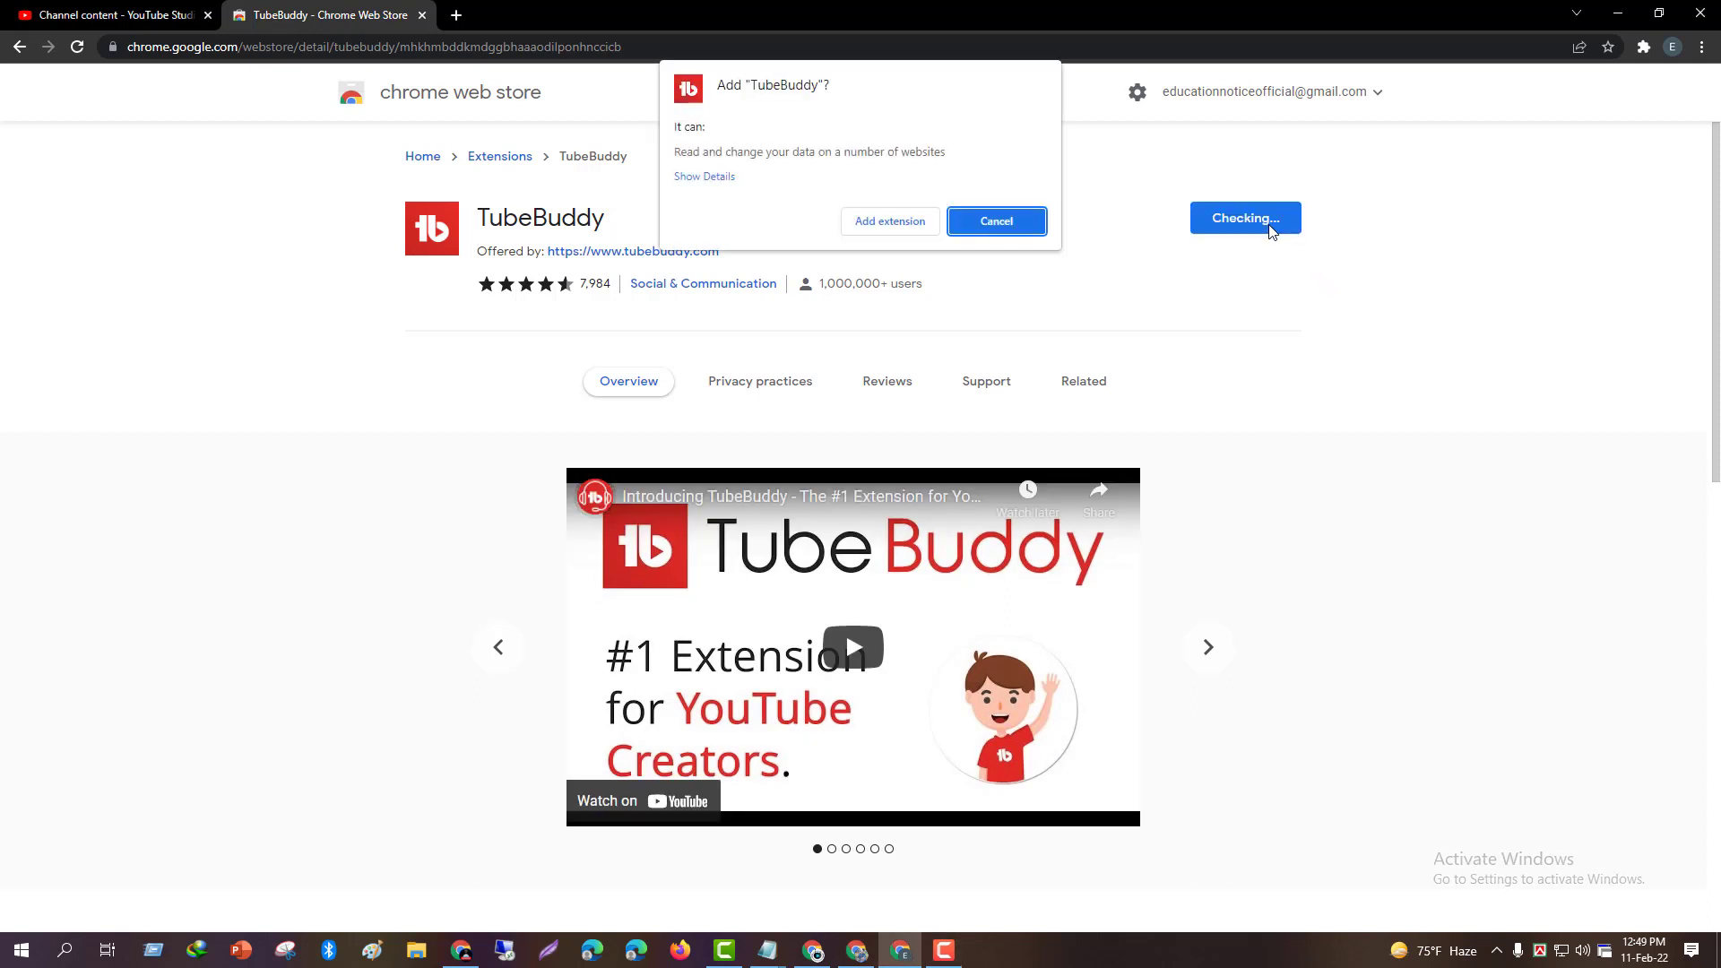
pyautogui.moveTo(826, 193)
pyautogui.mouseDown()
pyautogui.moveTo(845, 247)
pyautogui.moveTo(954, 272)
pyautogui.mouseUp()
pyautogui.click(926, 231)
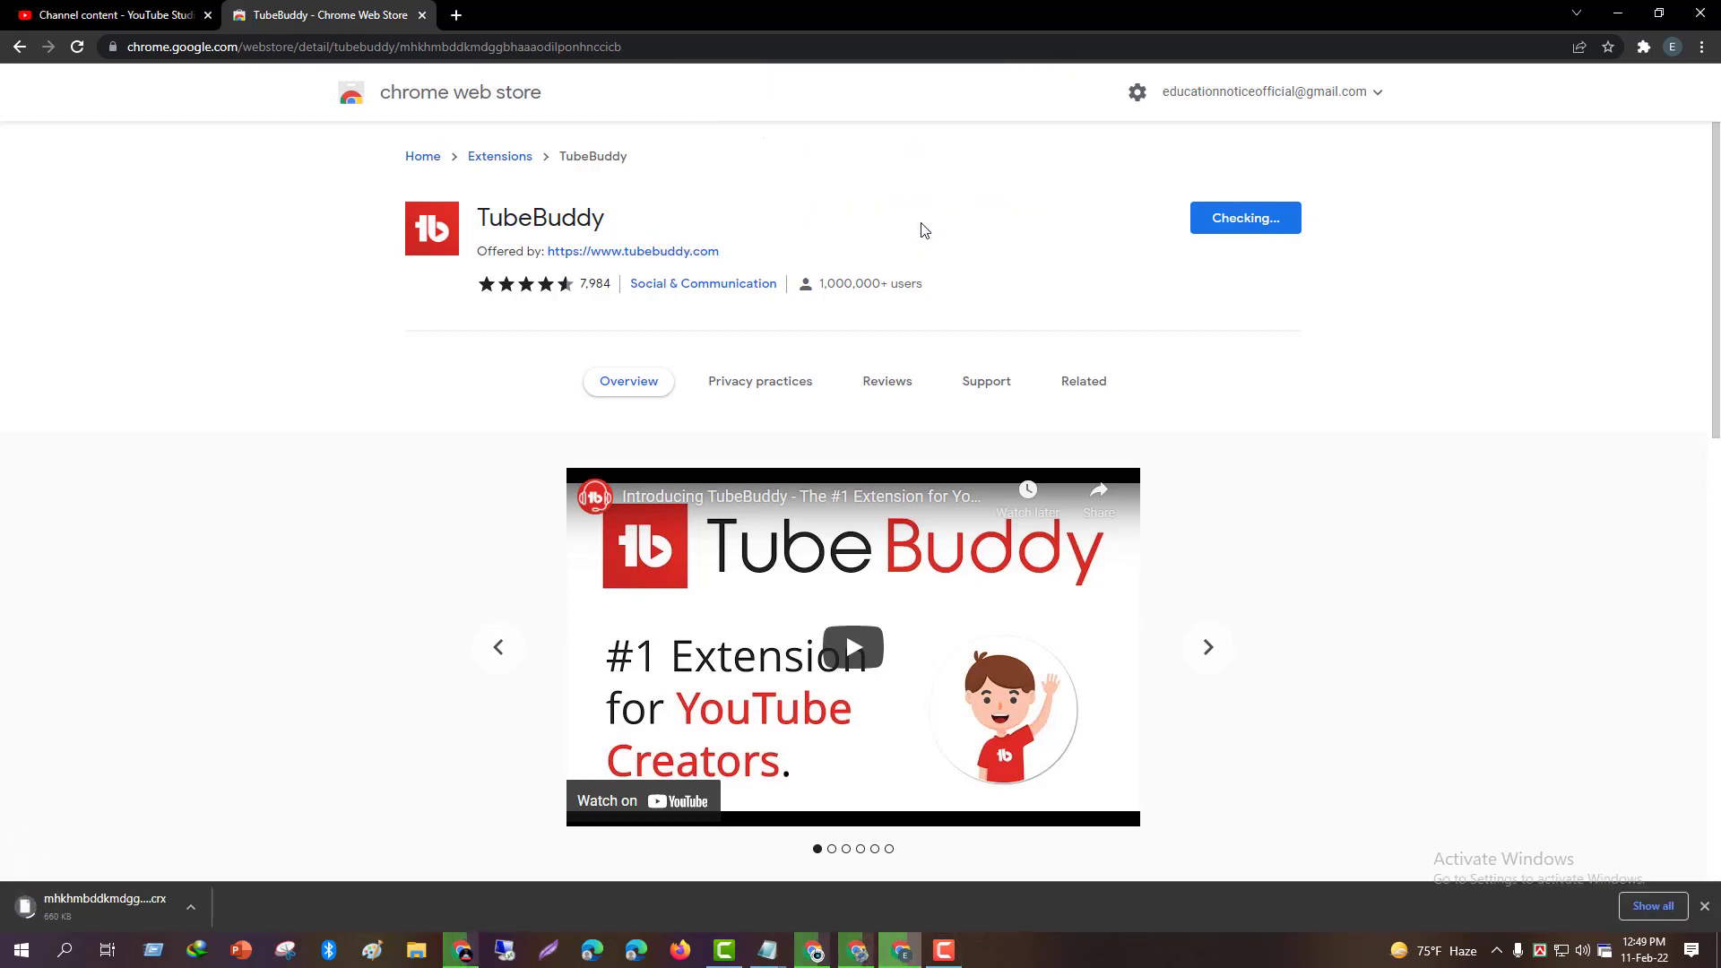
pyautogui.moveTo(249, 860)
pyautogui.mouseDown()
pyautogui.moveTo(250, 914)
pyautogui.moveTo(190, 942)
pyautogui.moveTo(8, 941)
pyautogui.mouseUp()
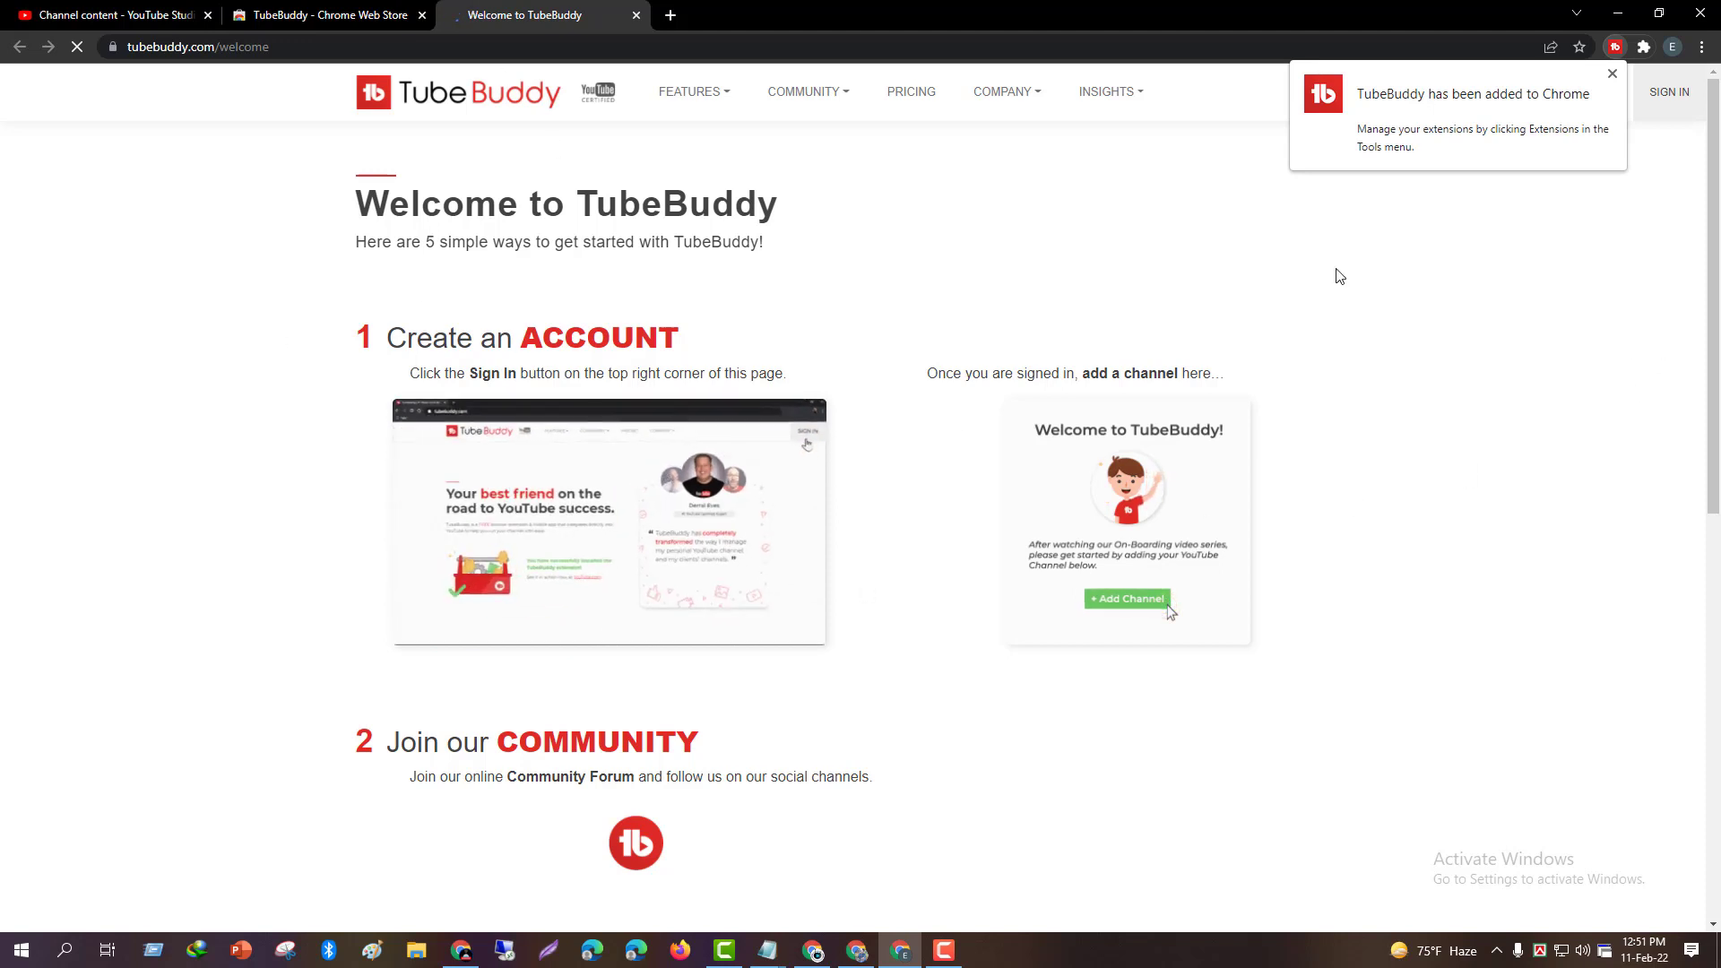
pyautogui.click(1418, 186)
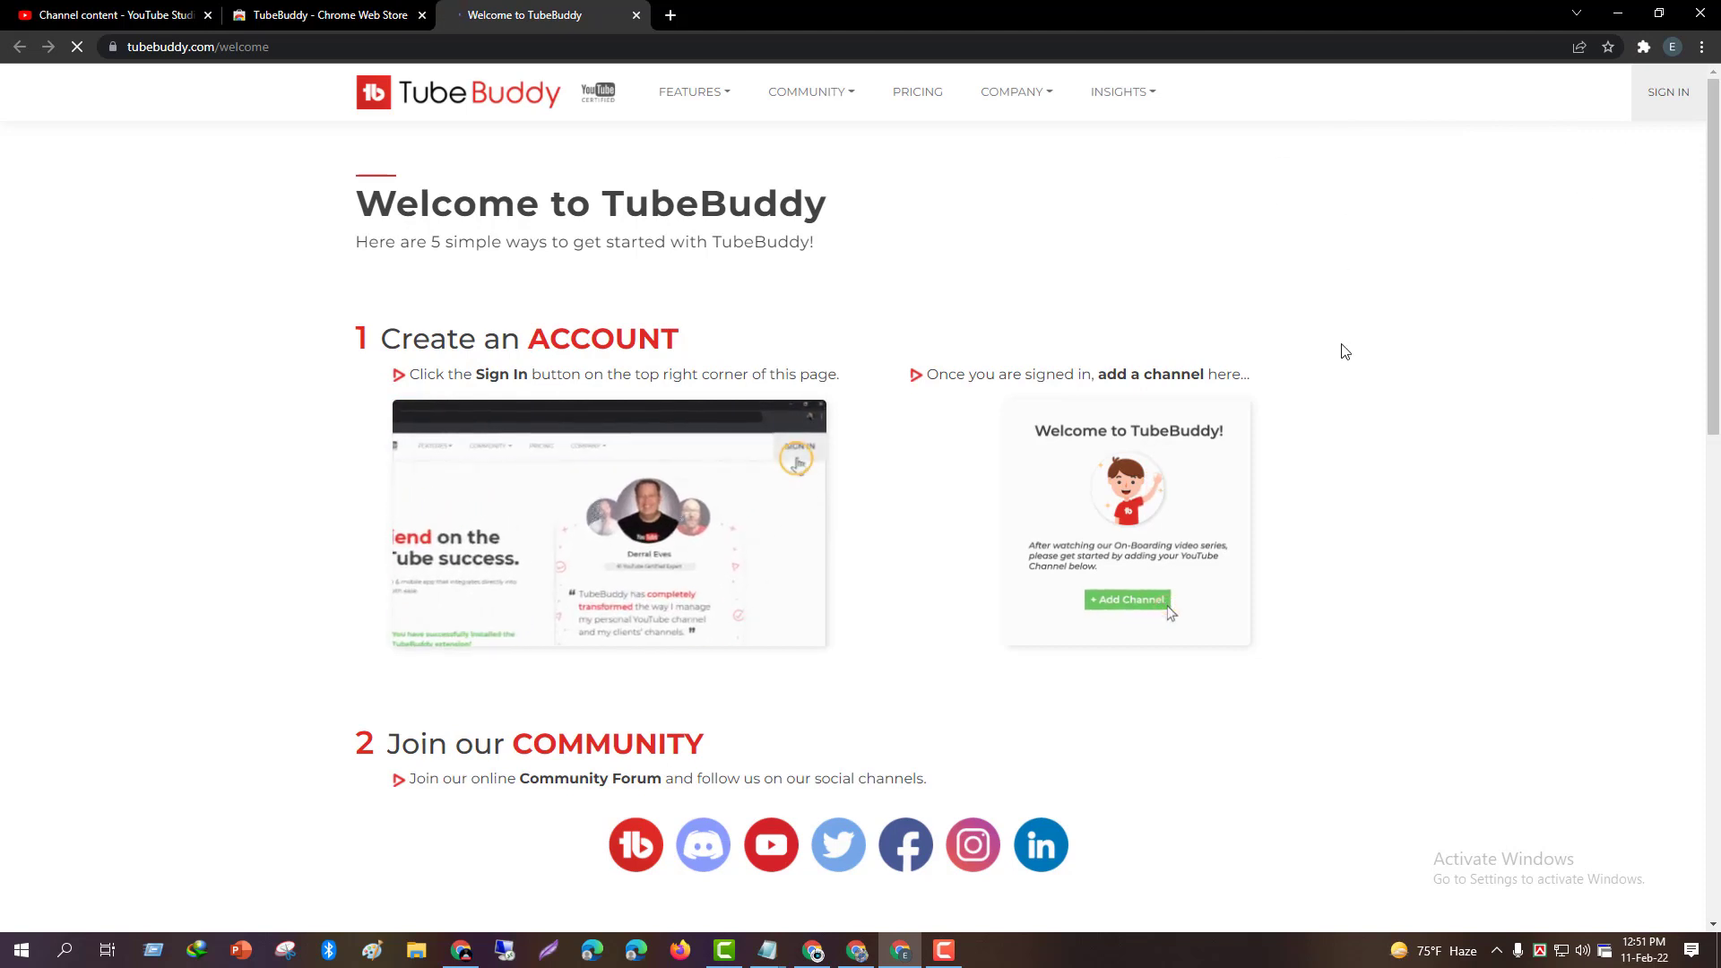
# Sign in to the TubeBuddy website with the existing Google account, agreeing to the Privacy Policy and Terms of Use.
pyautogui.click(1684, 103)
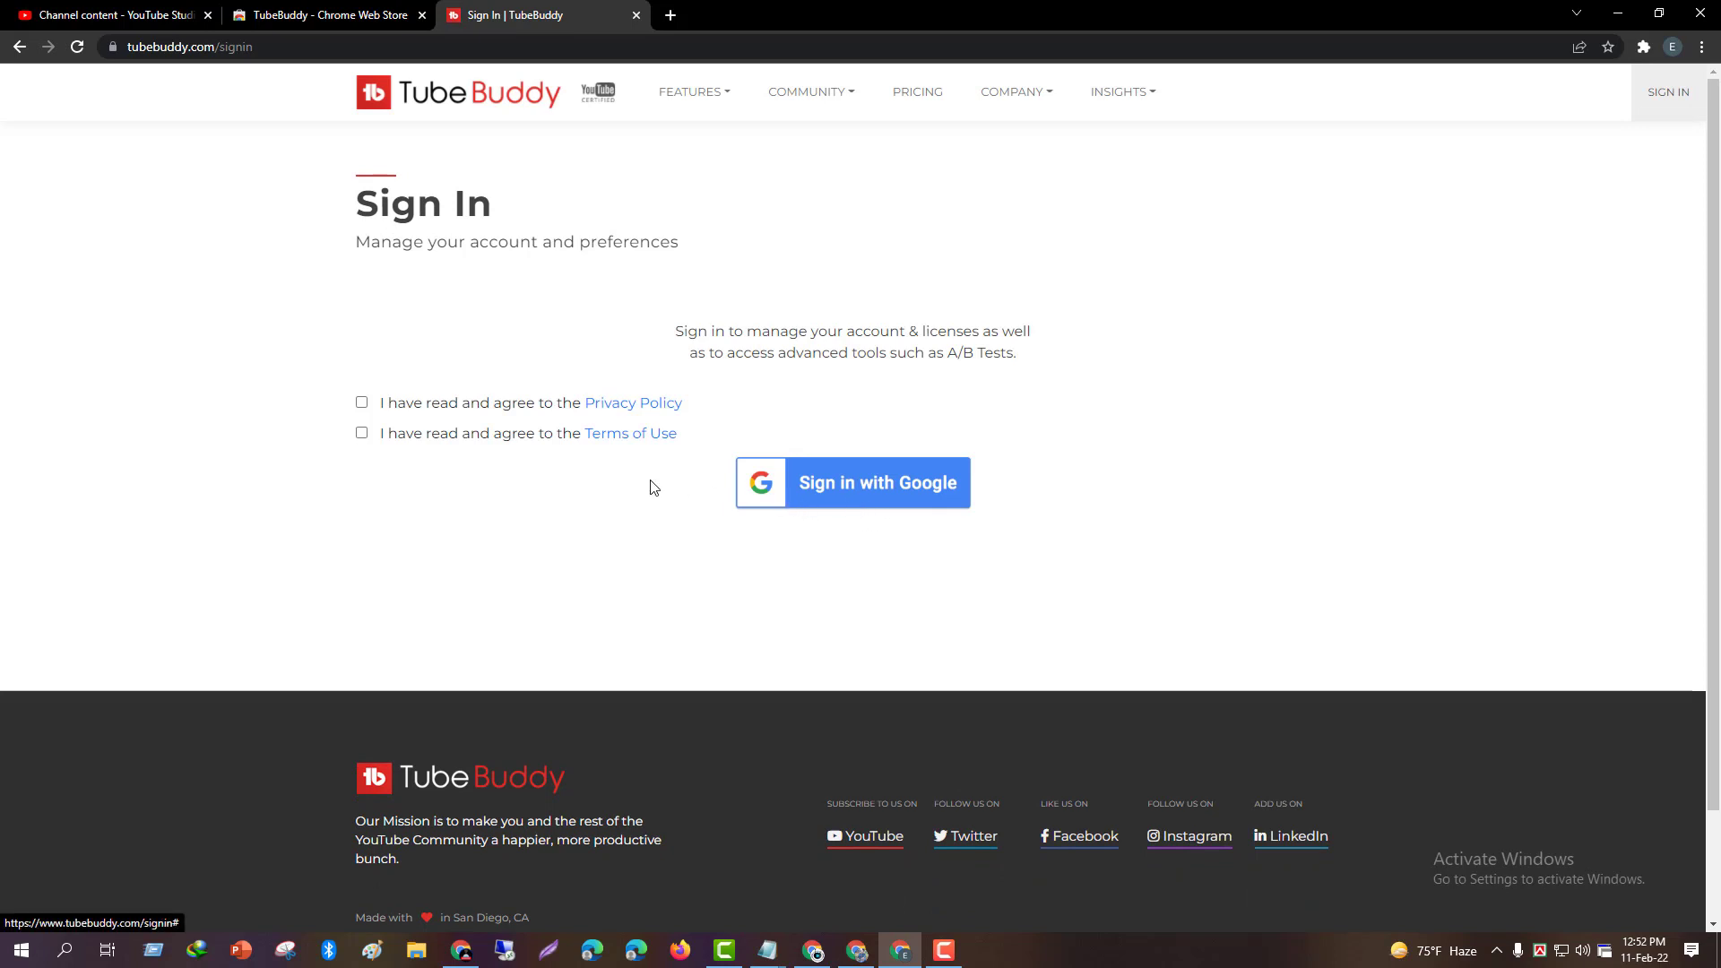
pyautogui.moveTo(734, 440)
pyautogui.mouseDown()
pyautogui.moveTo(899, 524)
pyautogui.moveTo(1035, 525)
pyautogui.mouseUp()
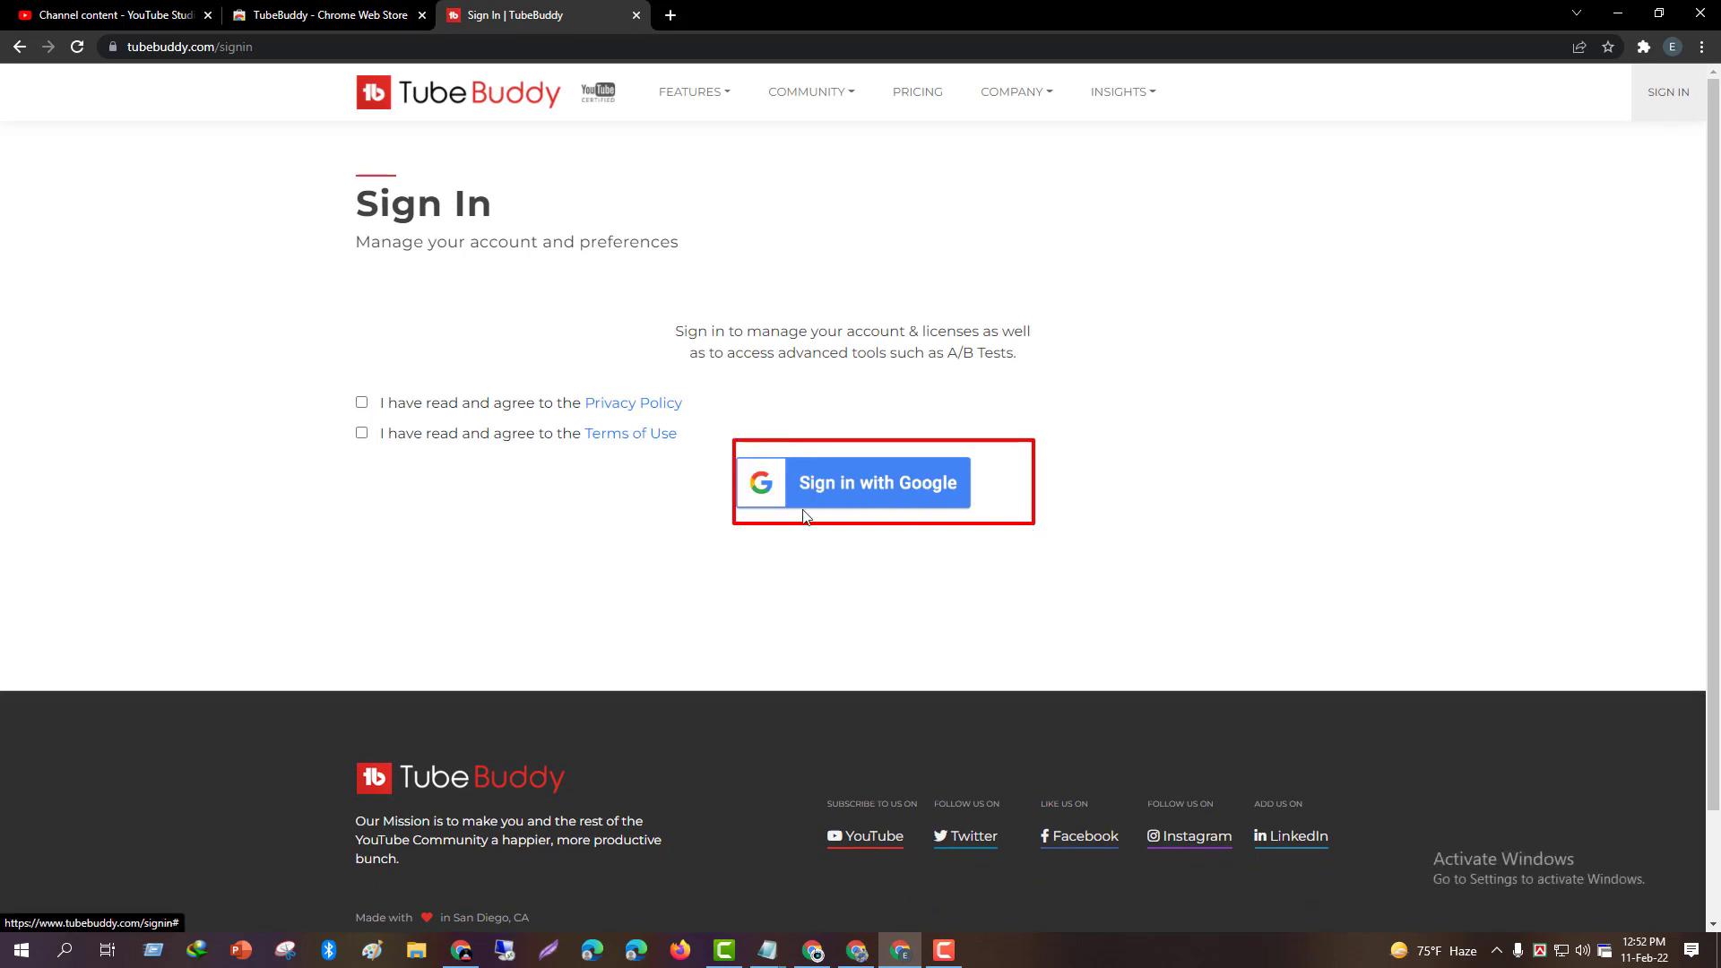
pyautogui.moveTo(327, 406)
pyautogui.mouseDown()
pyautogui.moveTo(369, 480)
pyautogui.moveTo(385, 466)
pyautogui.mouseUp()
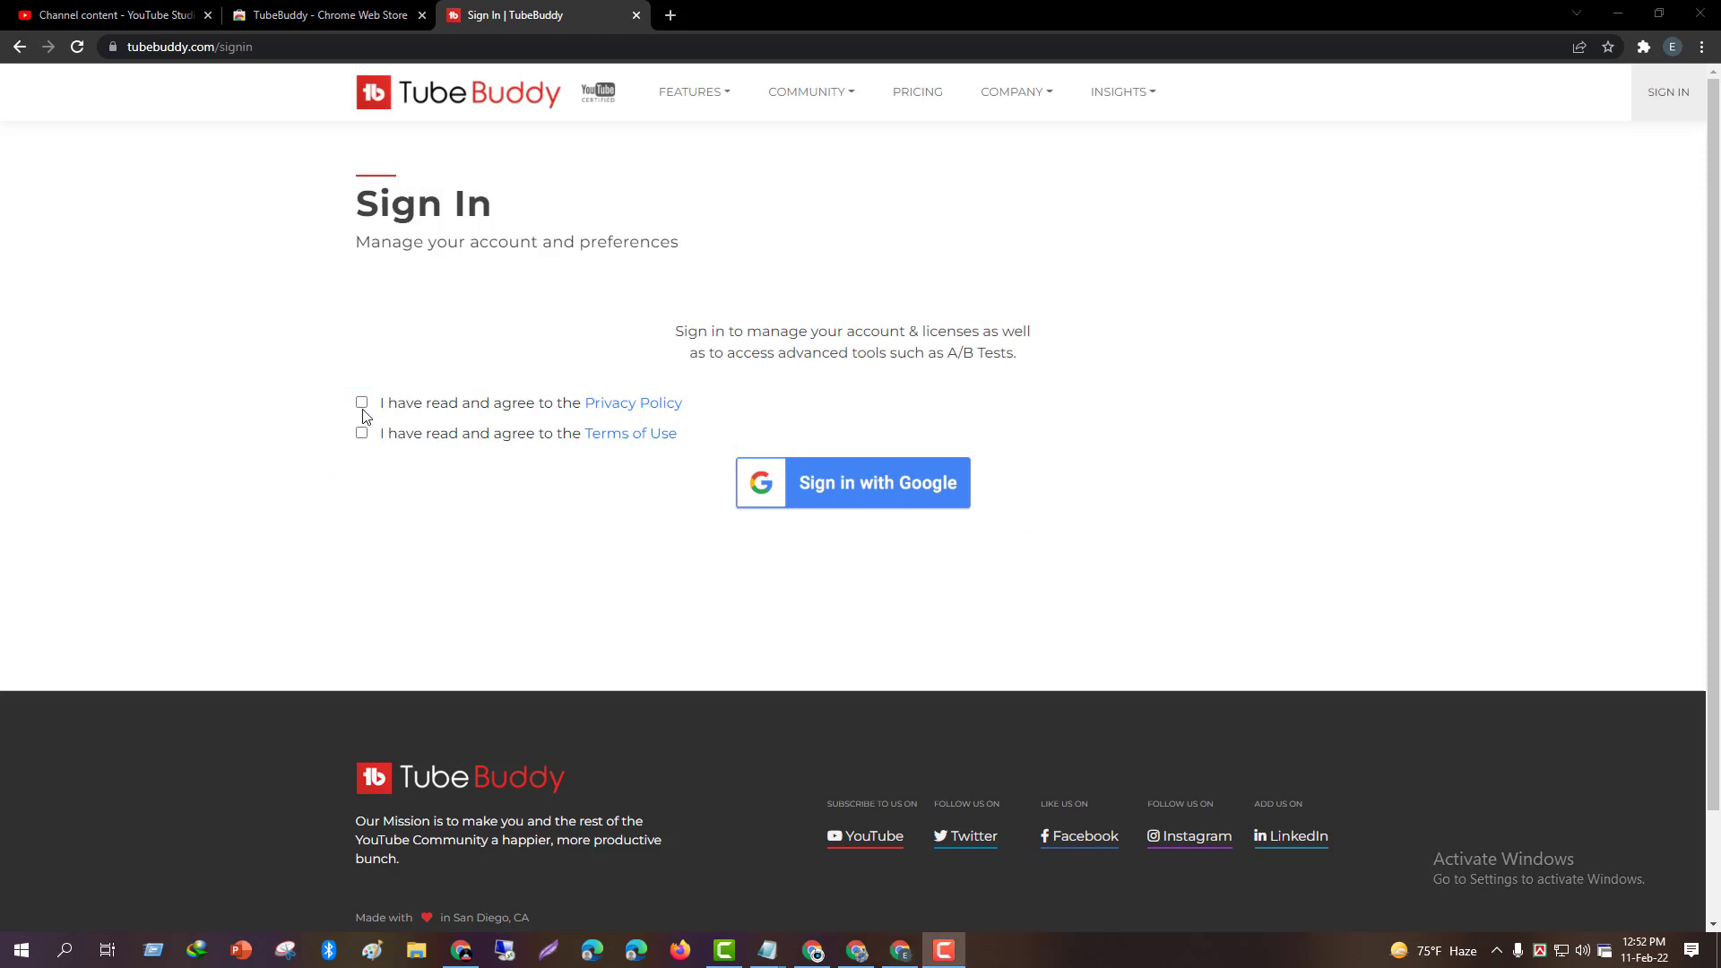
pyautogui.click(361, 402)
pyautogui.click(361, 433)
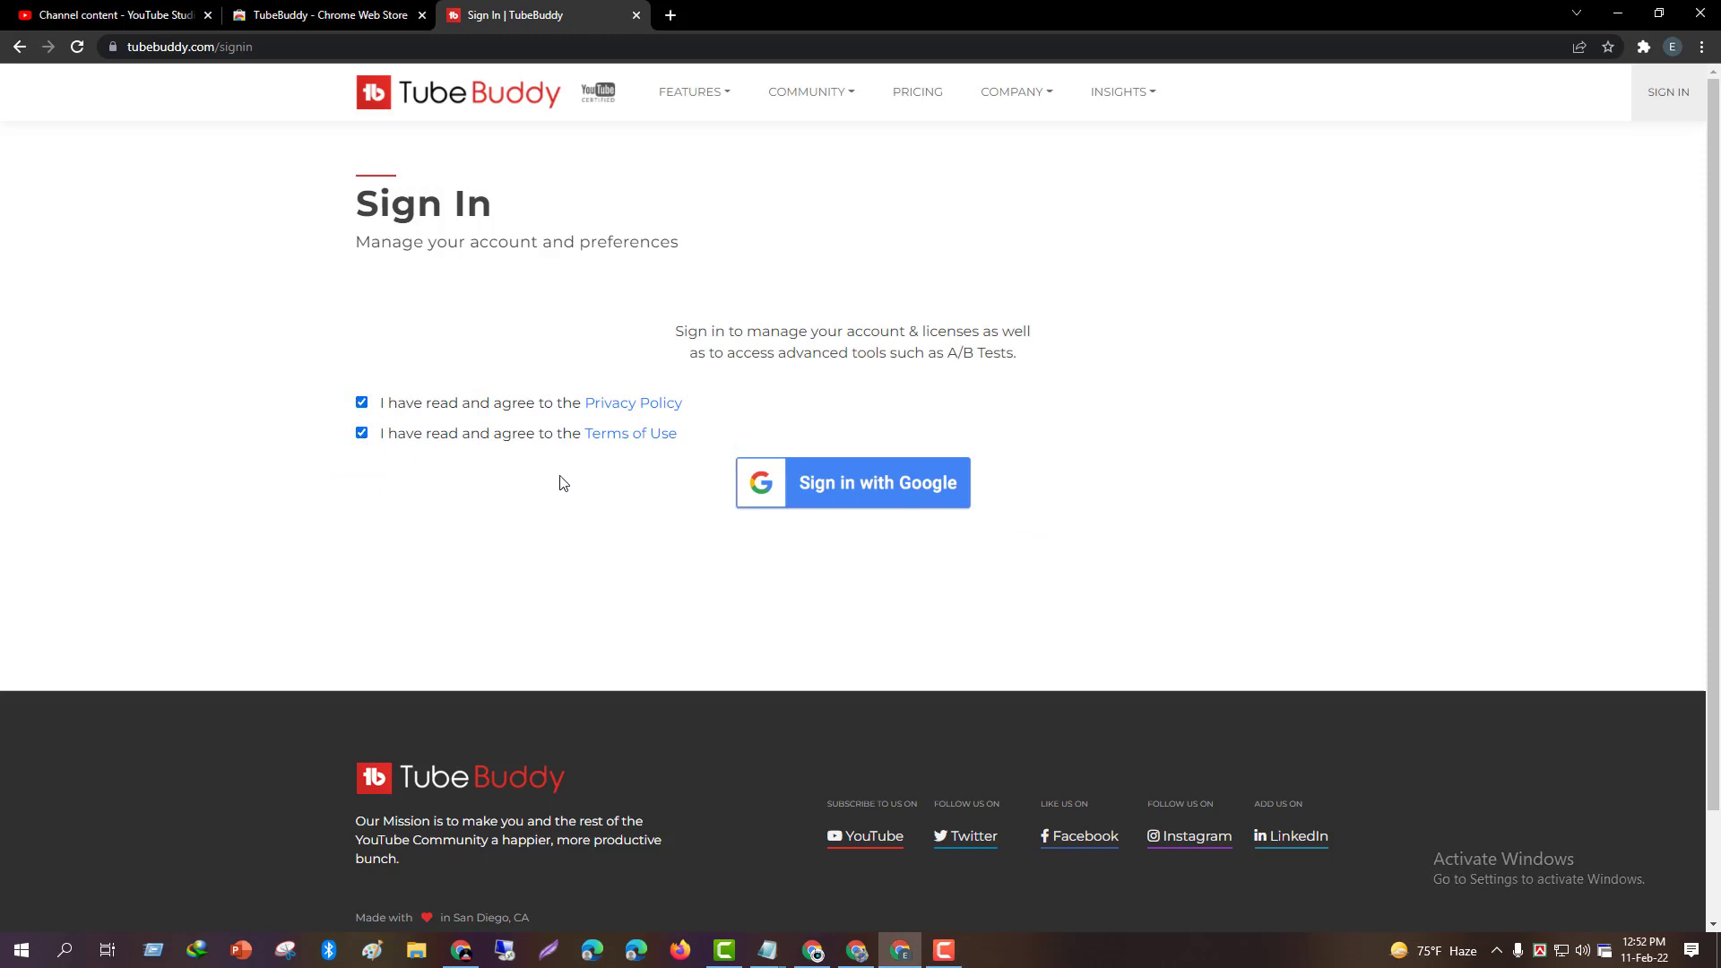
pyautogui.moveTo(718, 449)
pyautogui.mouseDown()
pyautogui.moveTo(960, 522)
pyautogui.moveTo(1033, 525)
pyautogui.mouseUp()
pyautogui.click(906, 489)
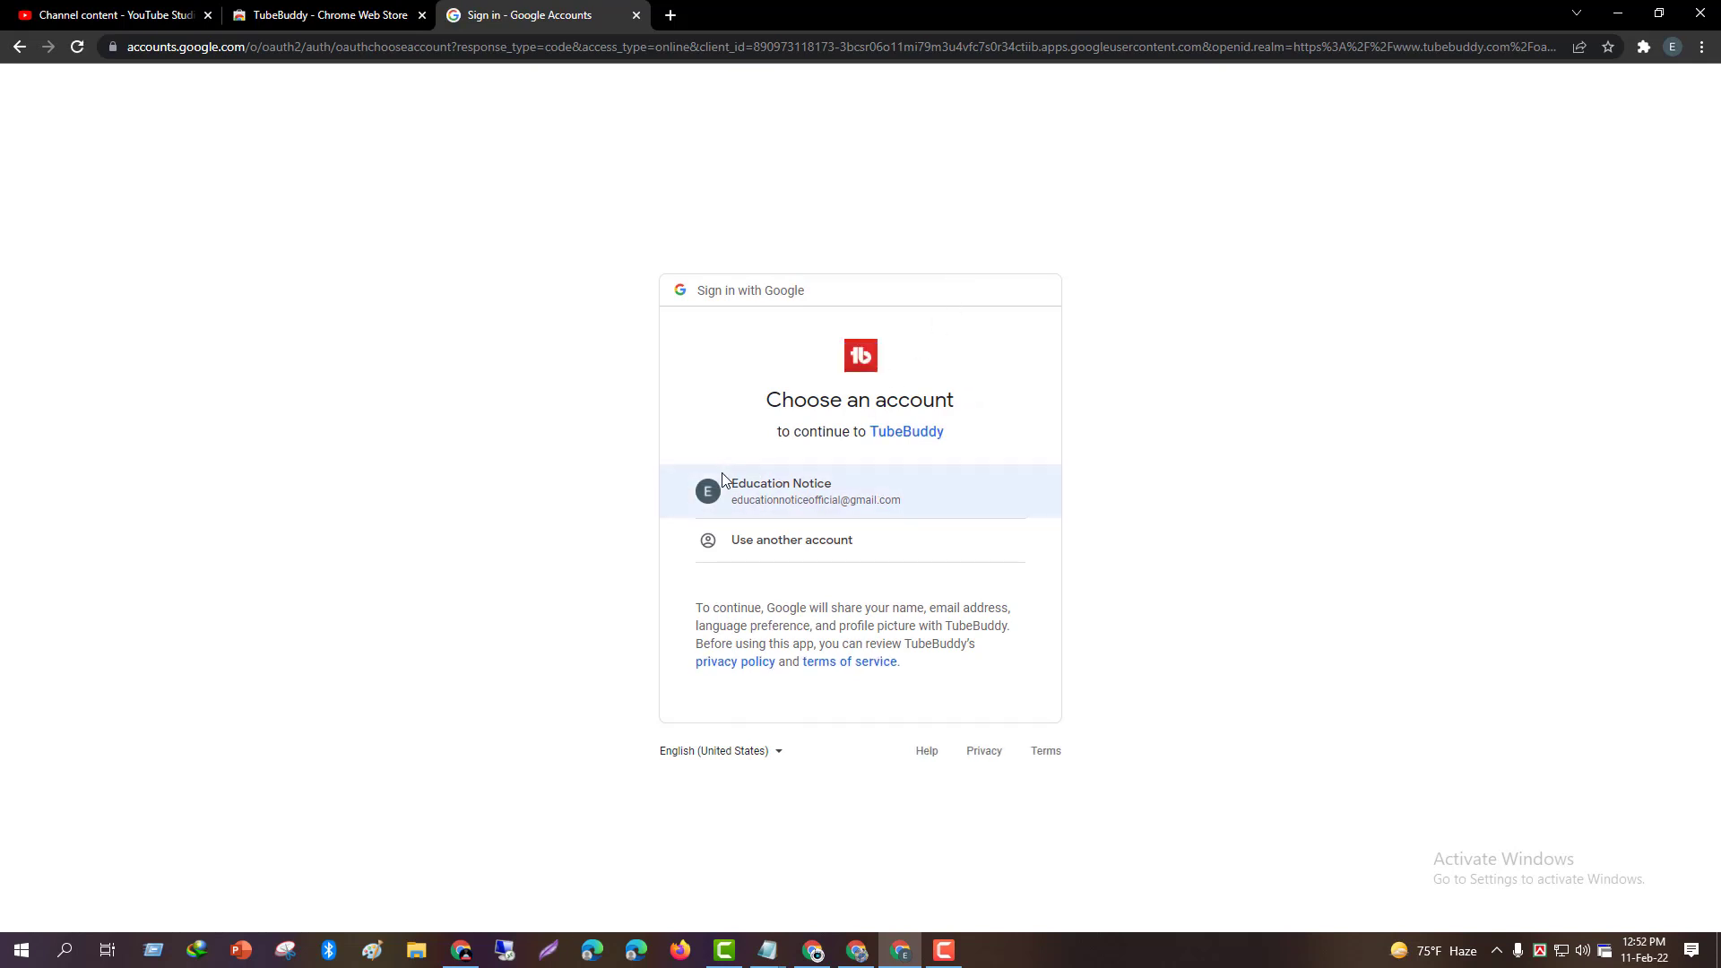
pyautogui.click(874, 498)
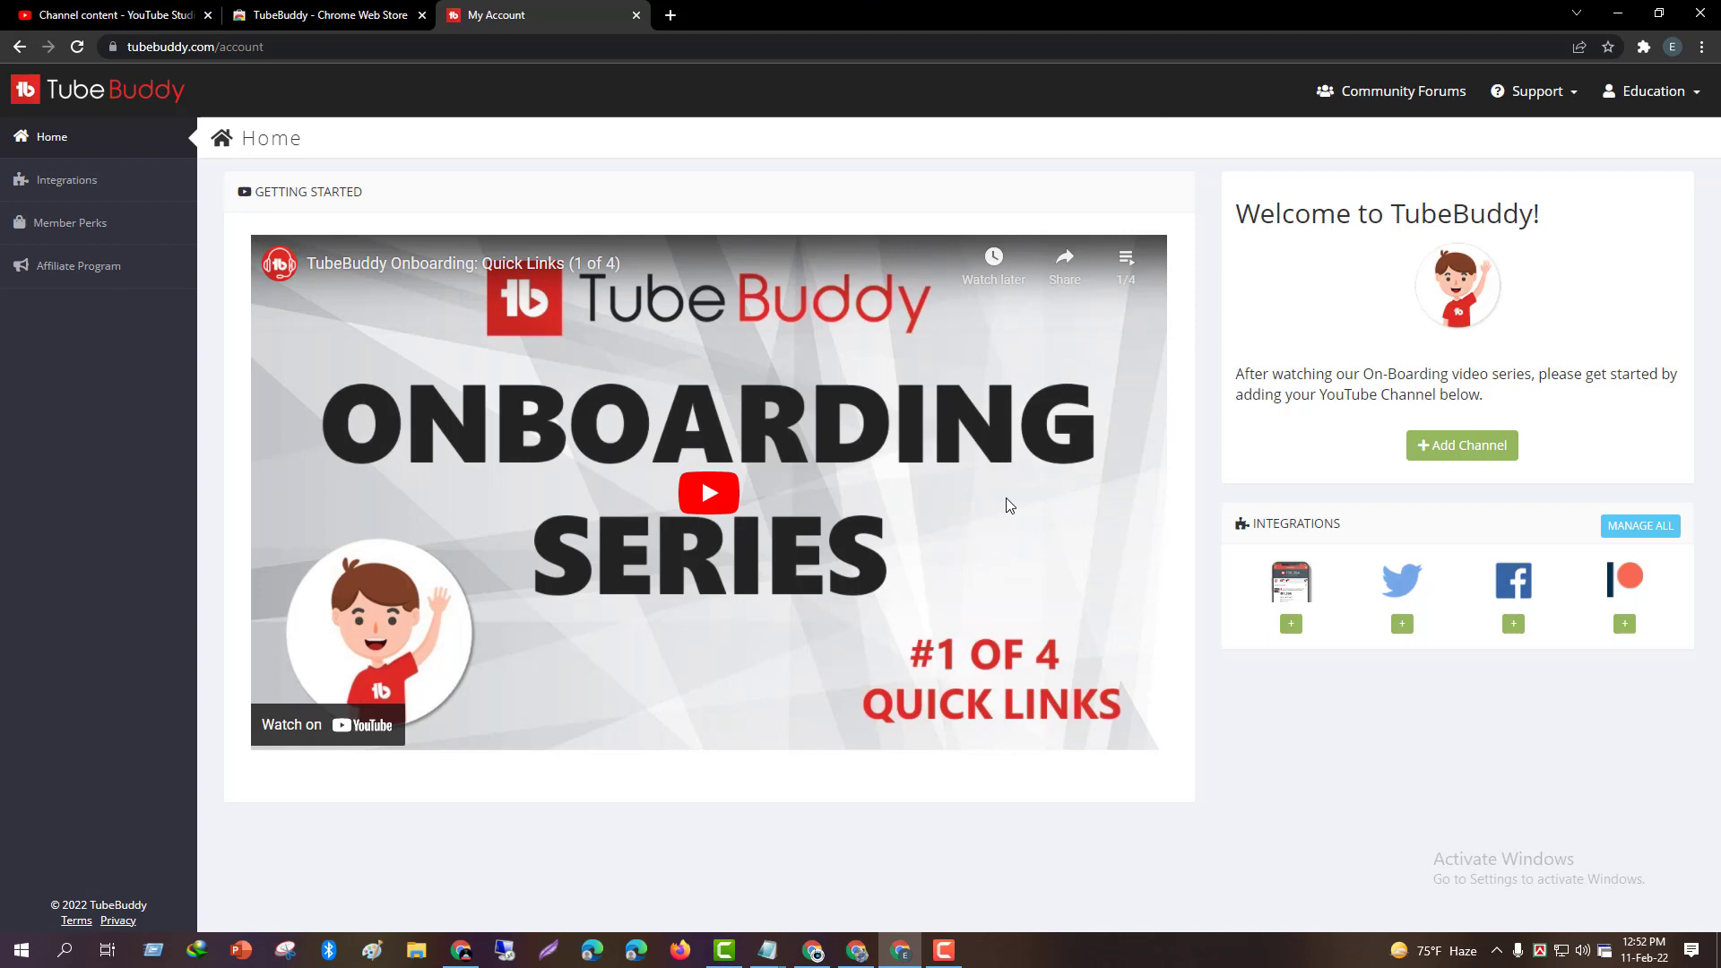
# Open a new browser tab and pin the TubeBuddy extension to the toolbar.
pyautogui.press('F10')
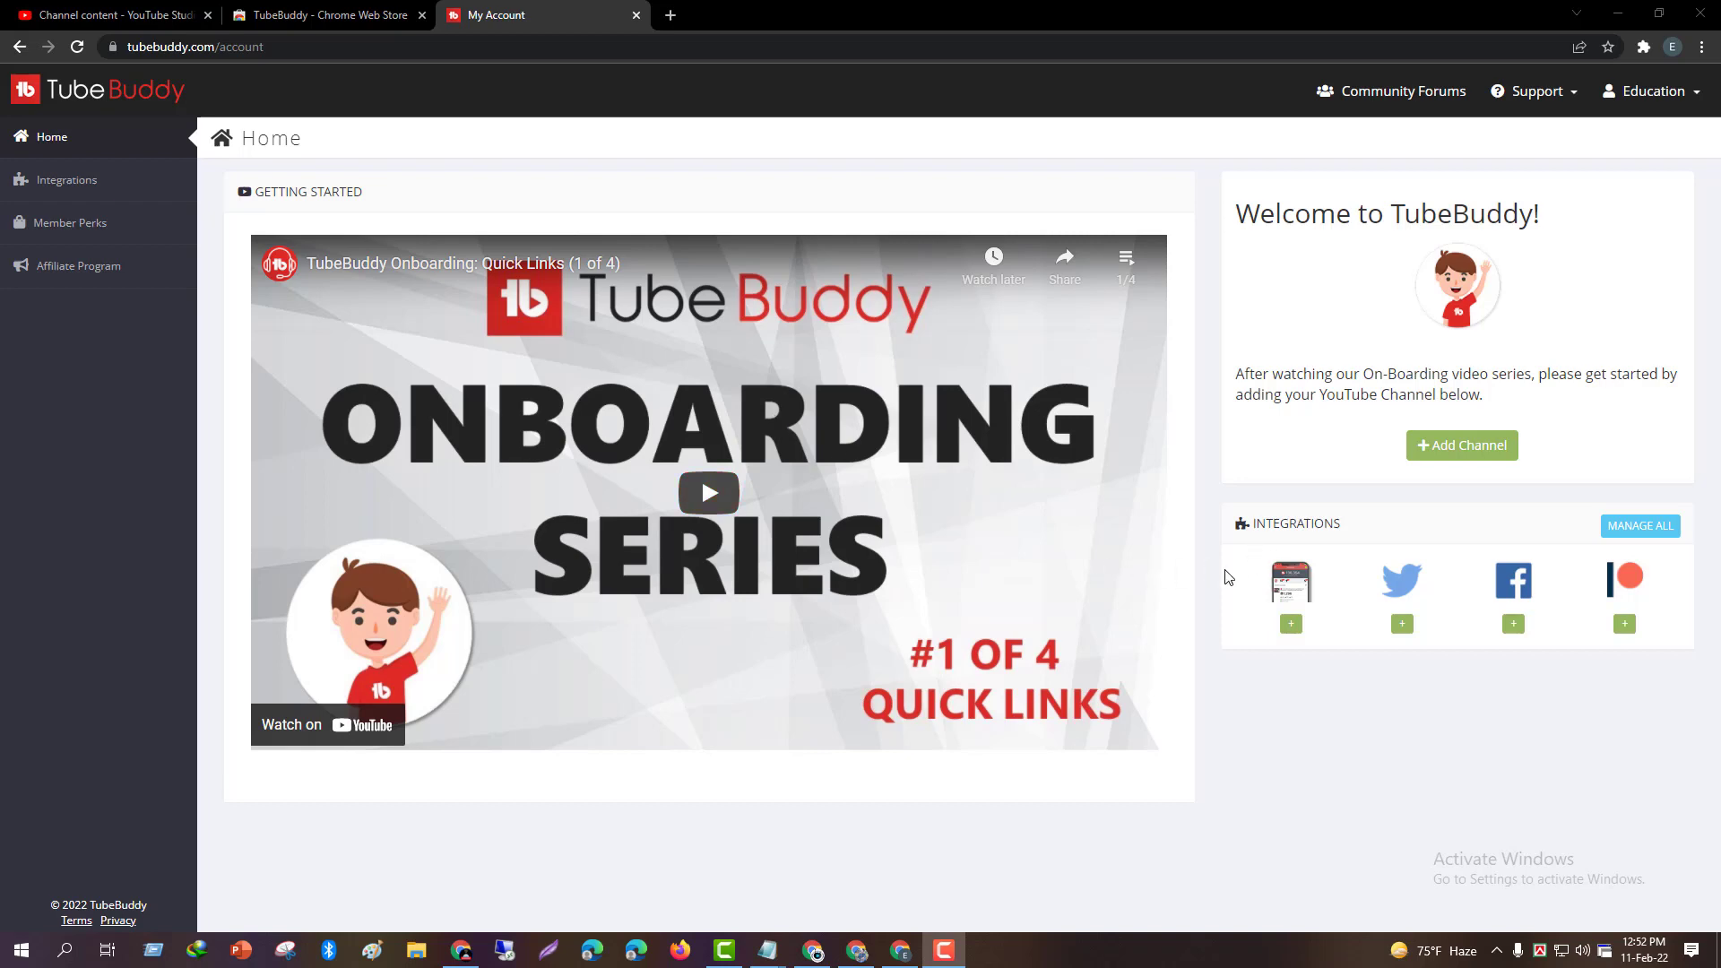
pyautogui.click(669, 15)
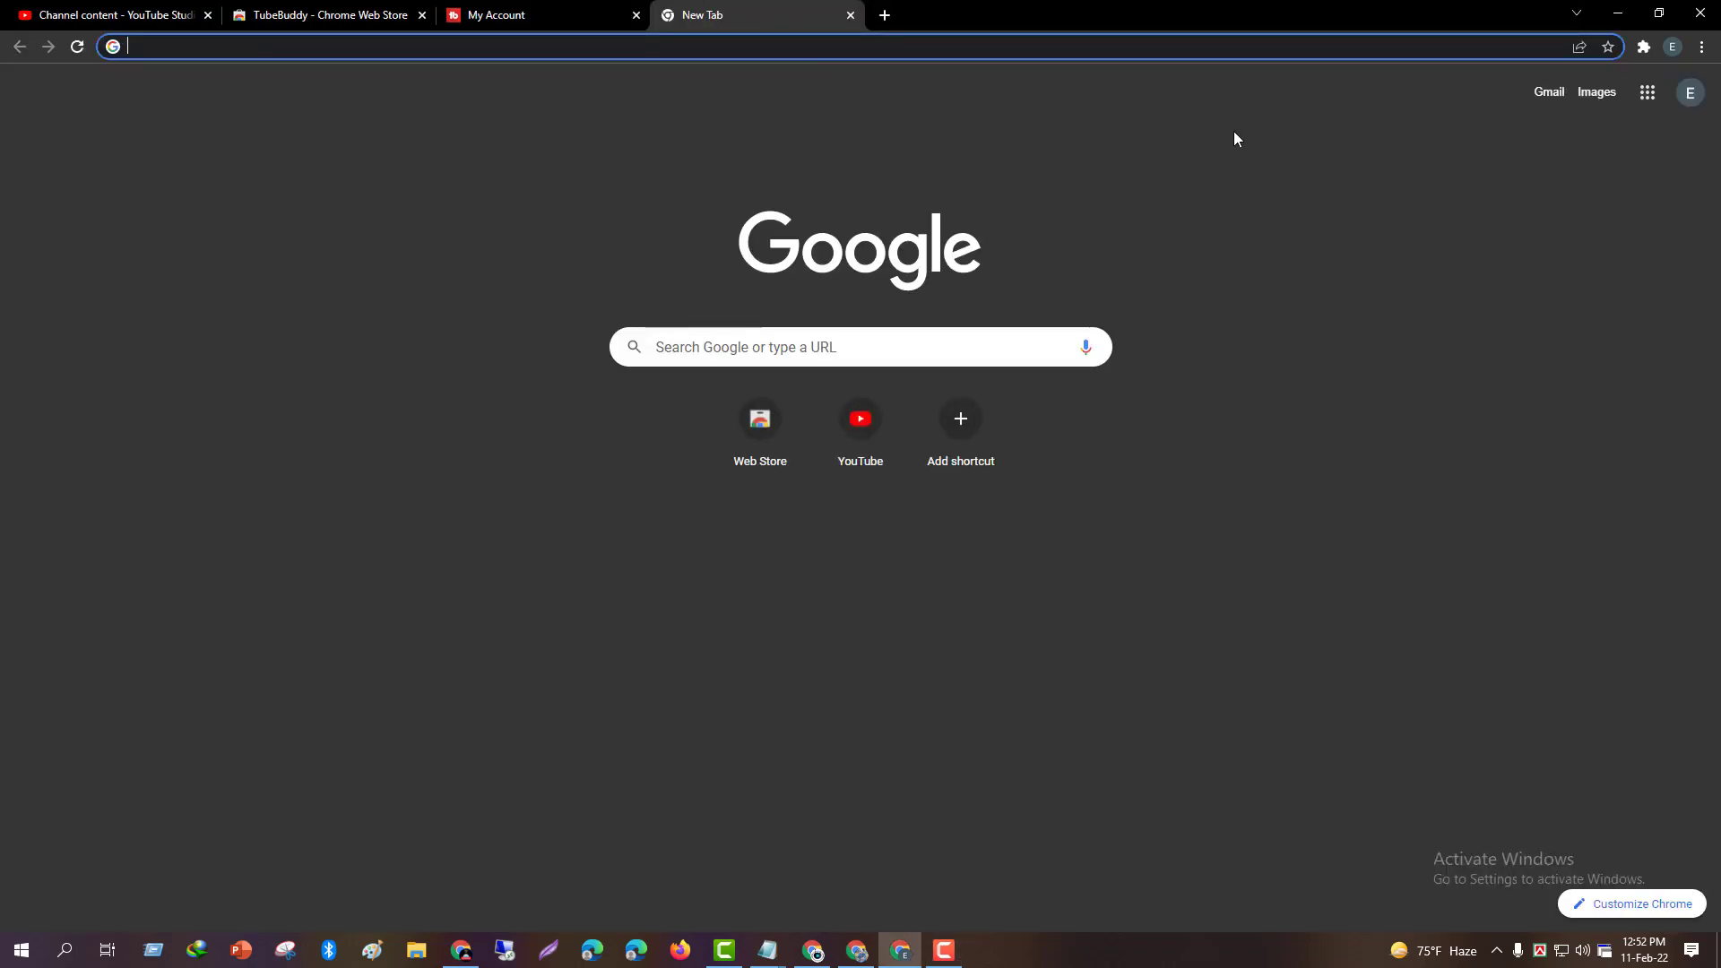
pyautogui.click(1646, 47)
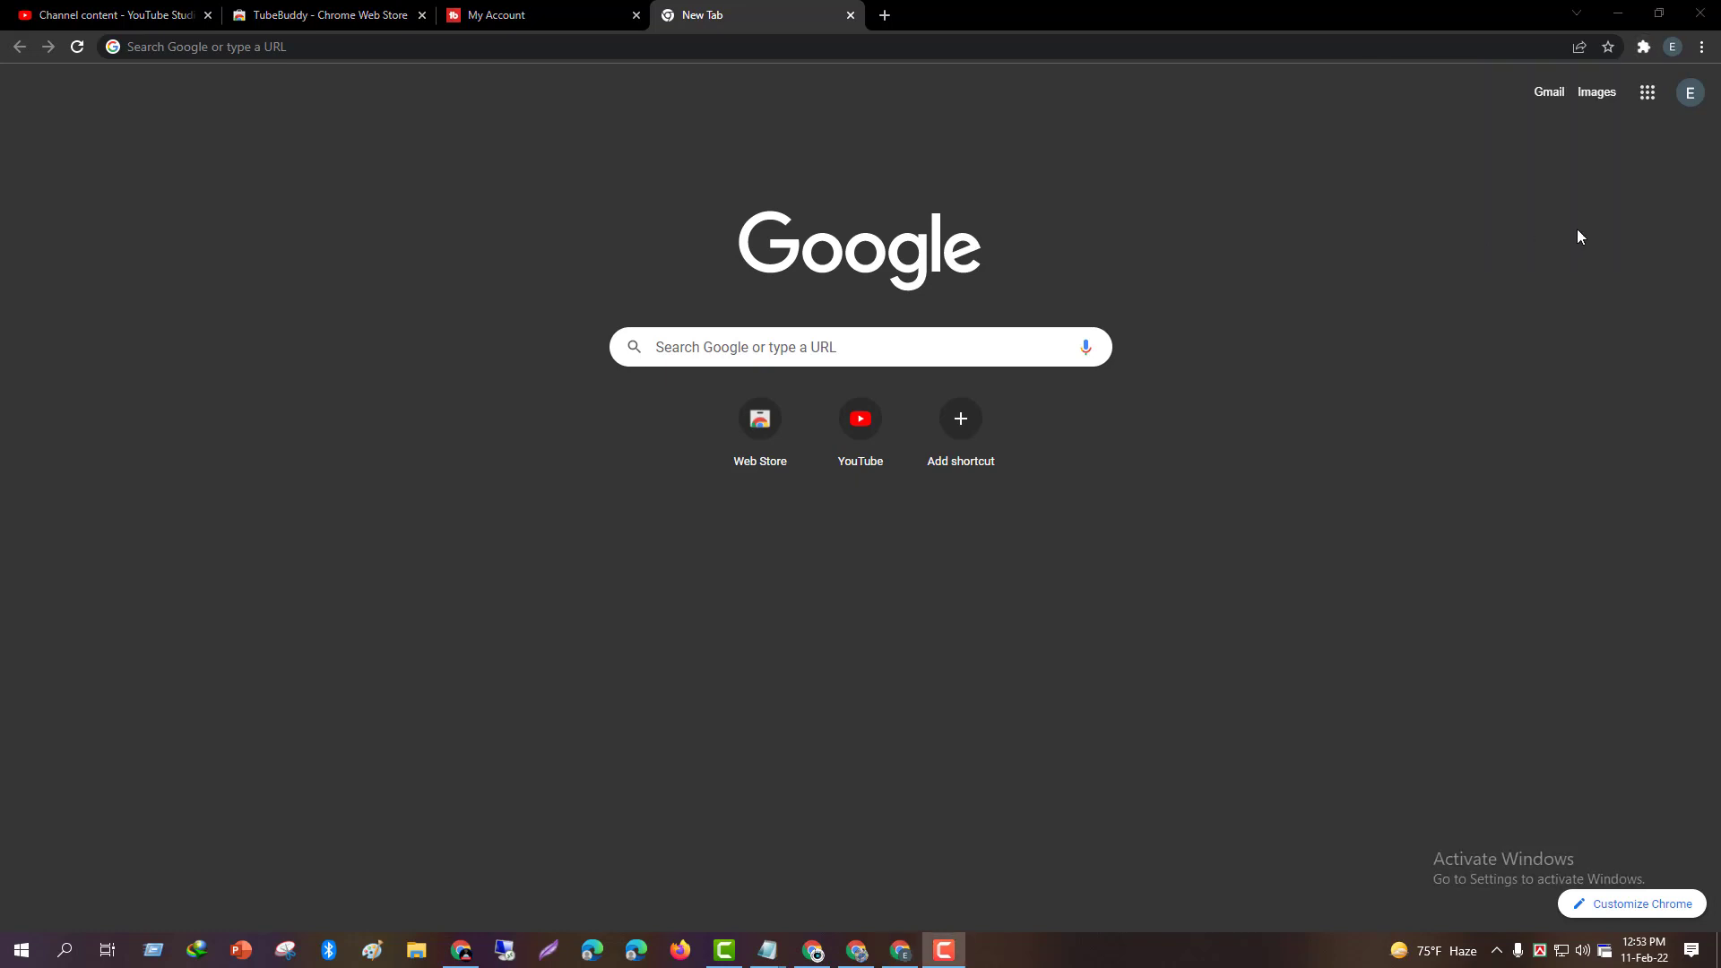
pyautogui.click(1646, 46)
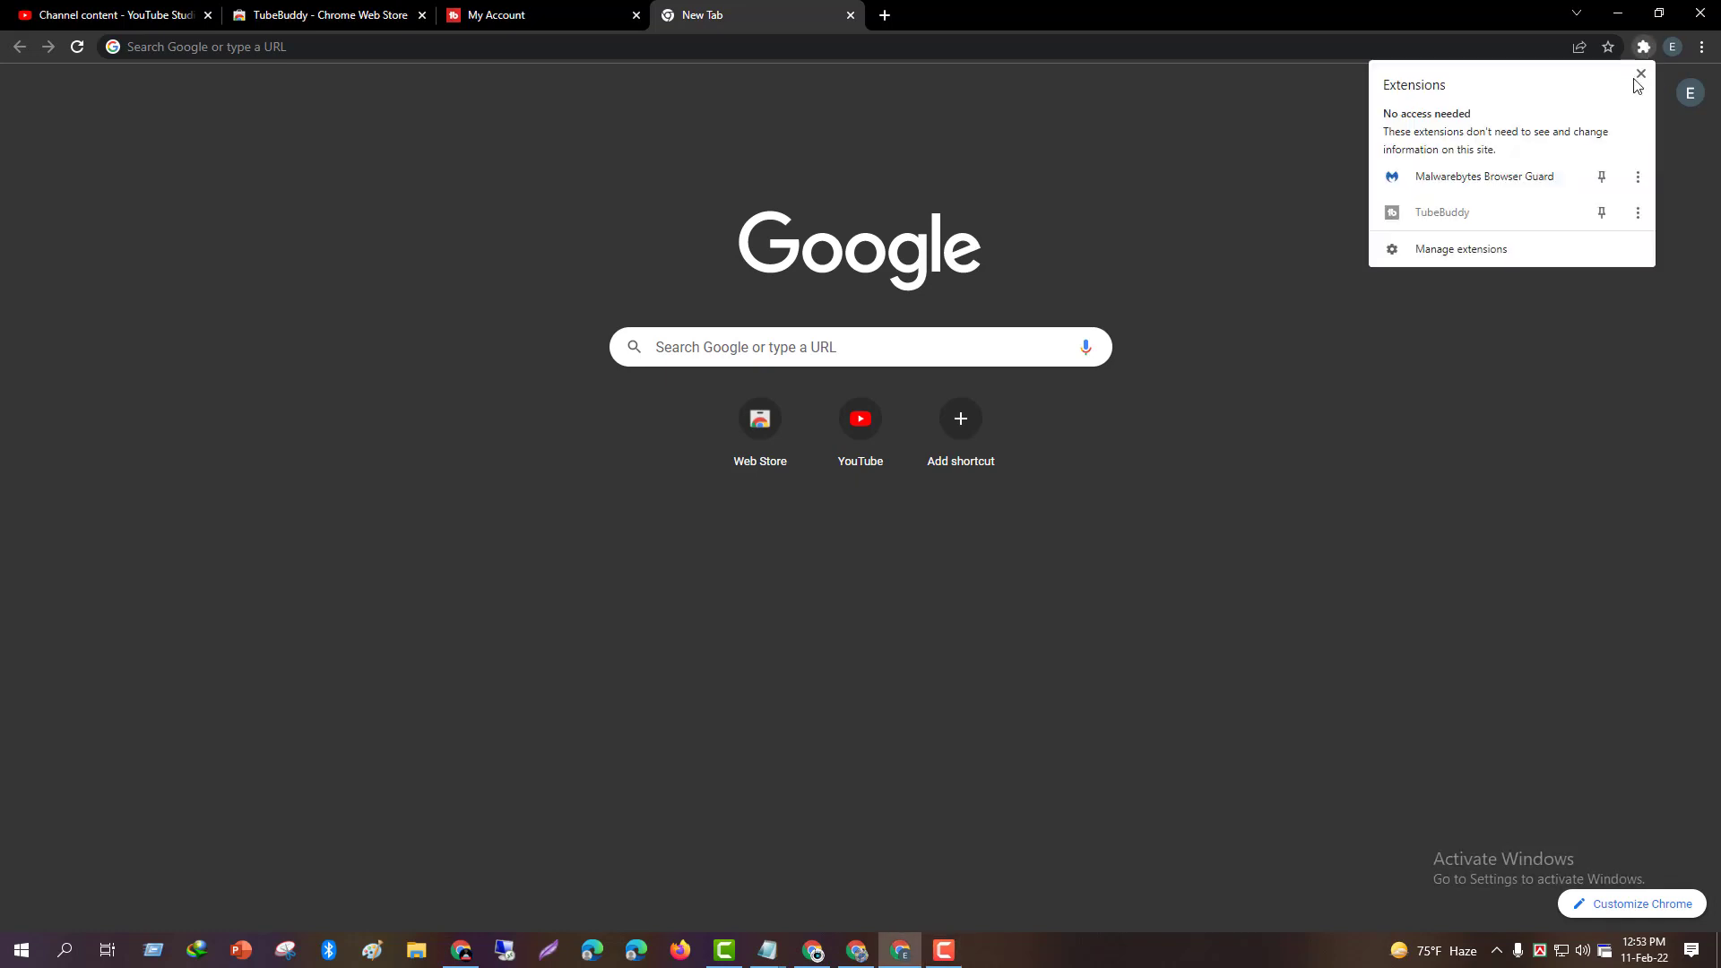
pyautogui.click(1602, 213)
pyautogui.rightClick(1614, 50)
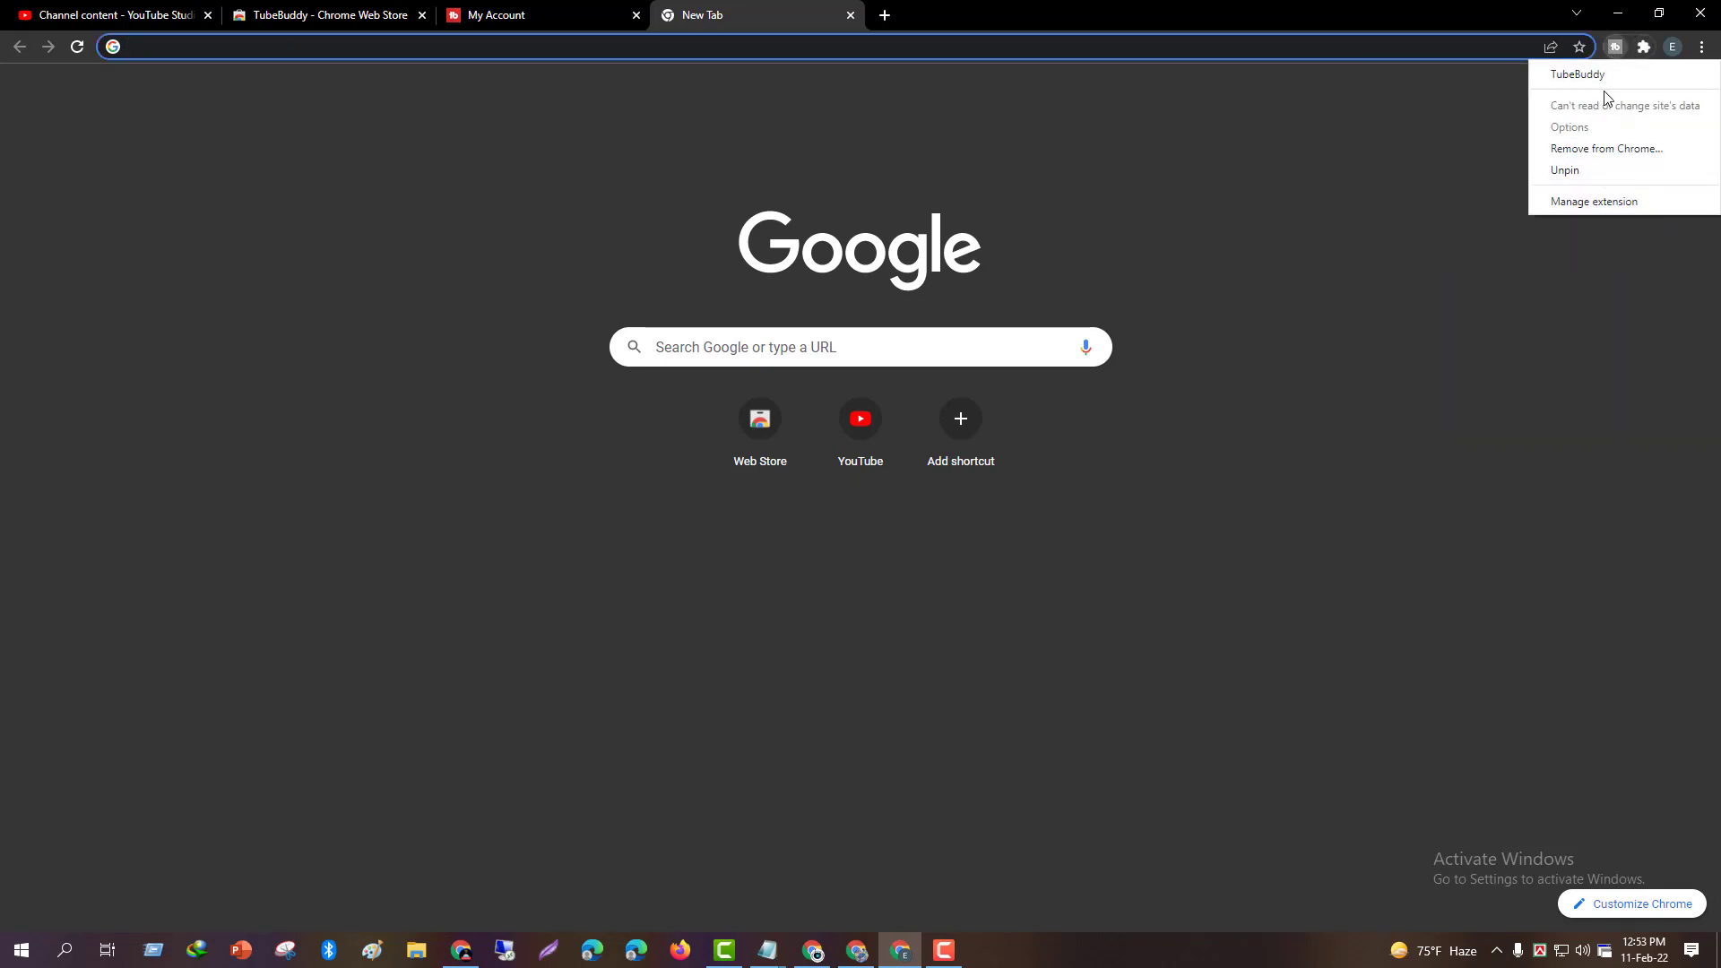
pyautogui.click(1403, 269)
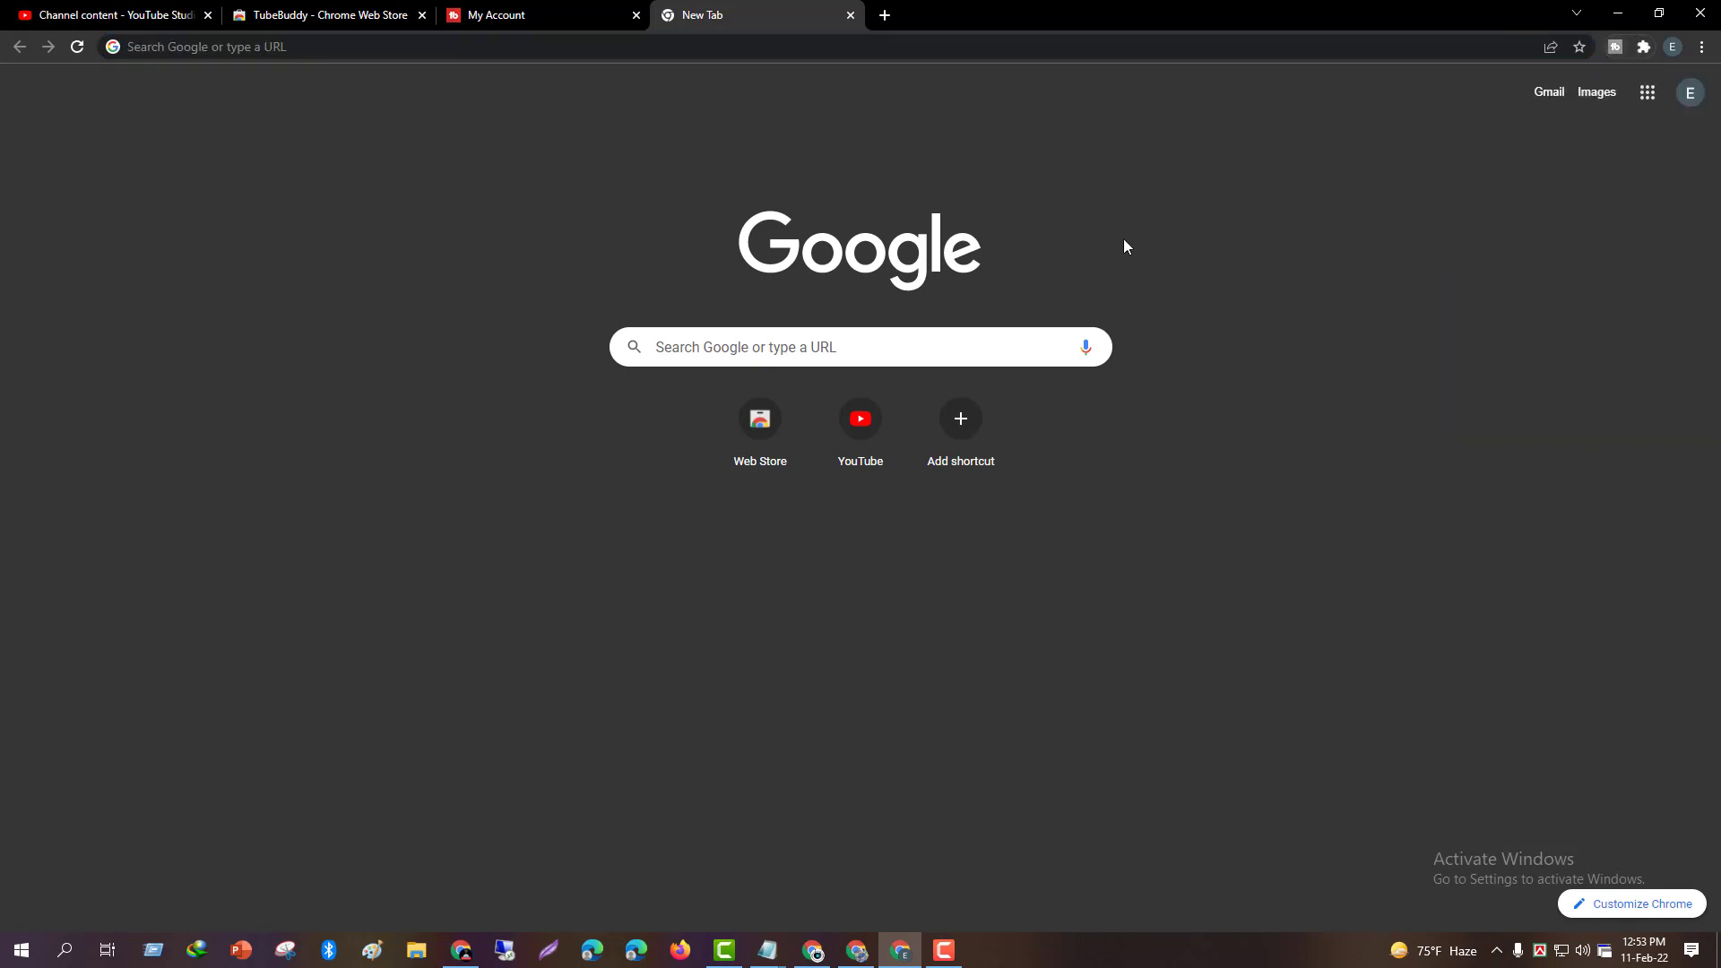
# Open YouTube and, in the TubeBuddy sign-in prompt, agree to the policy and terms and opt to subscribe to the TubeBuddy channel.
pyautogui.click(843, 428)
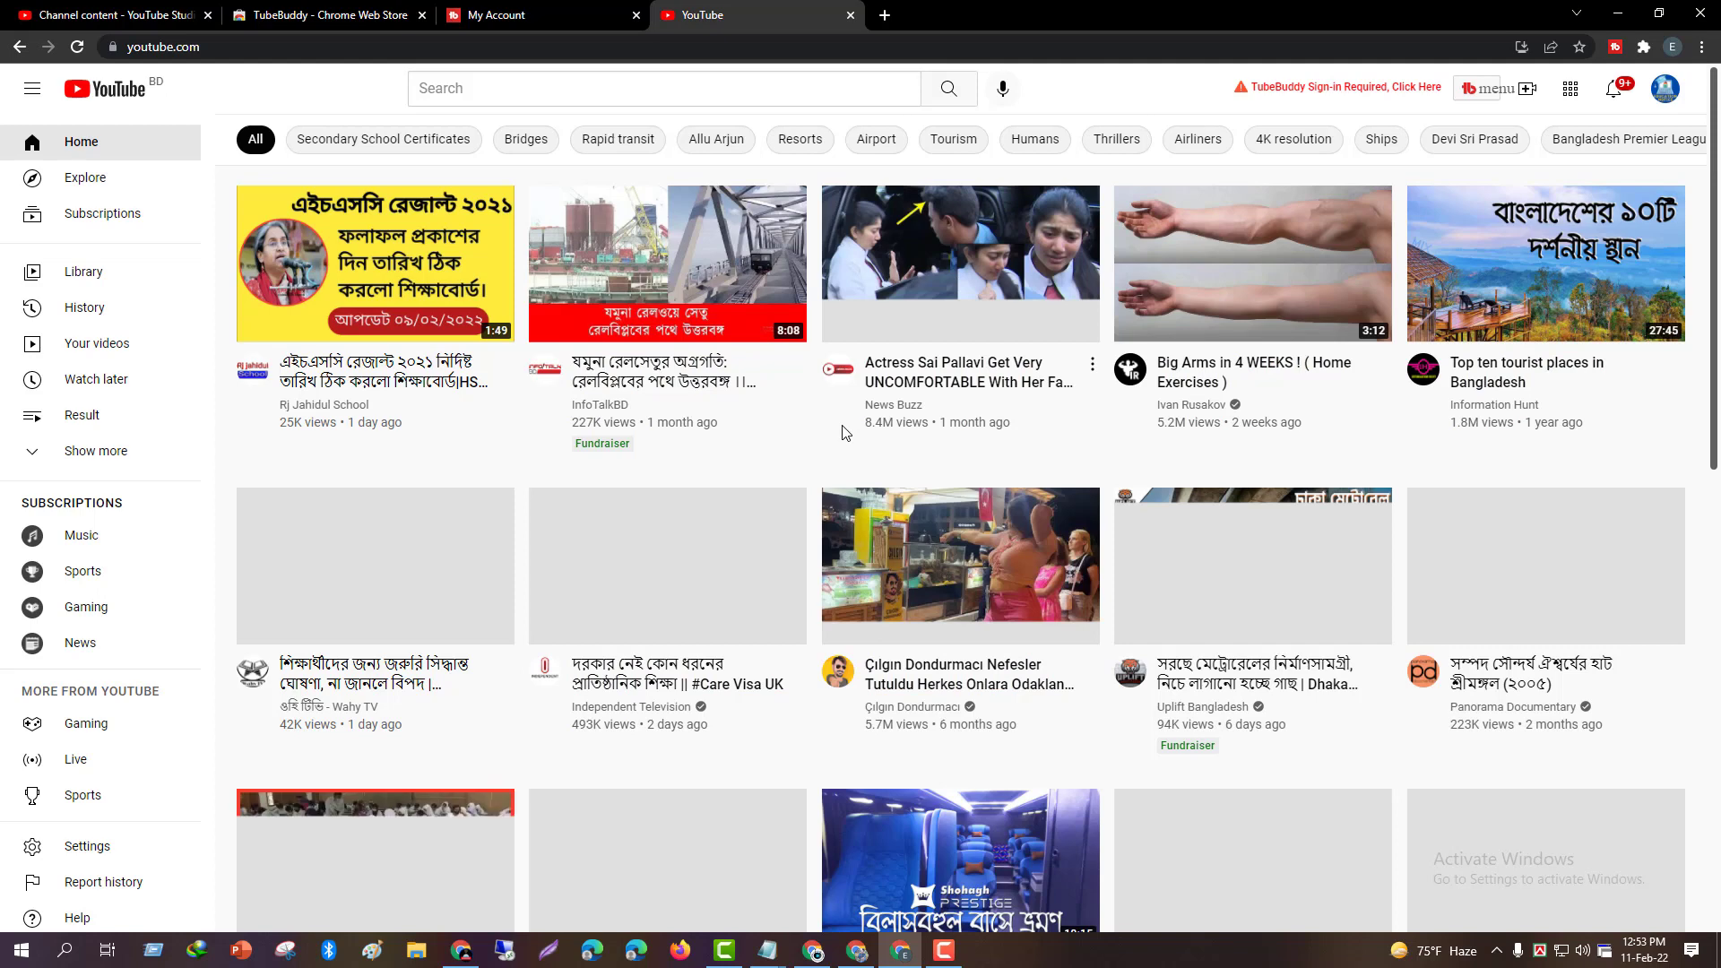
pyautogui.moveTo(1213, 70)
pyautogui.mouseDown()
pyautogui.moveTo(1242, 103)
pyautogui.moveTo(1464, 113)
pyautogui.mouseUp()
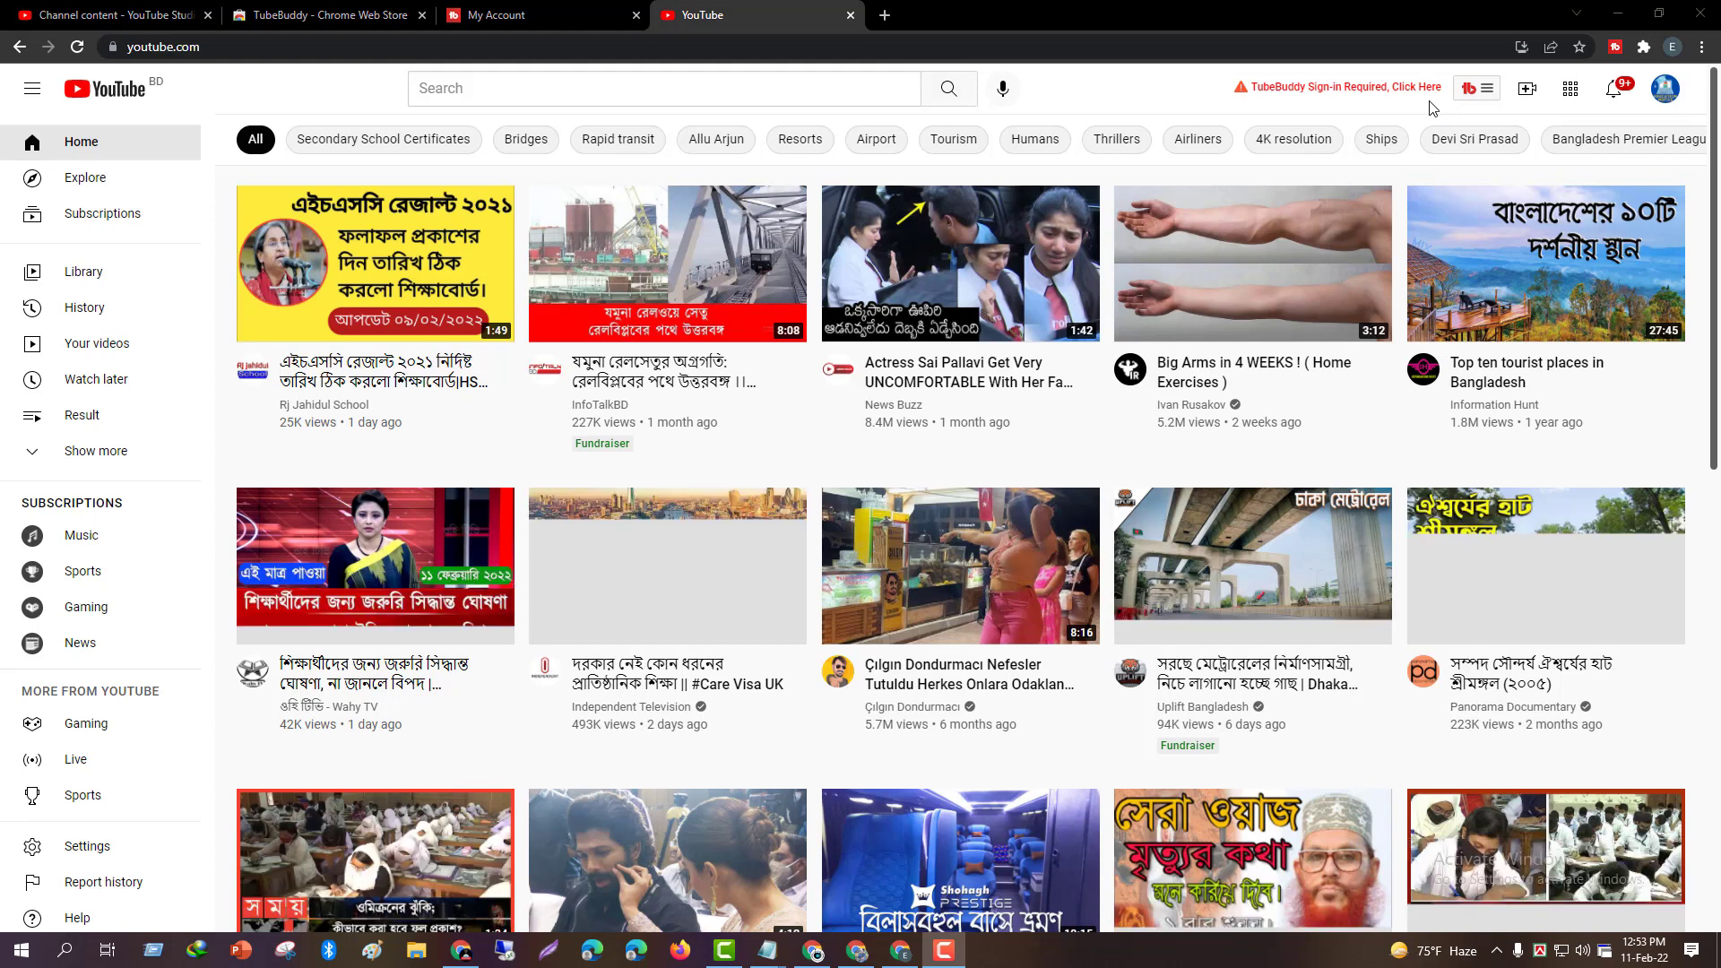
pyautogui.click(1395, 90)
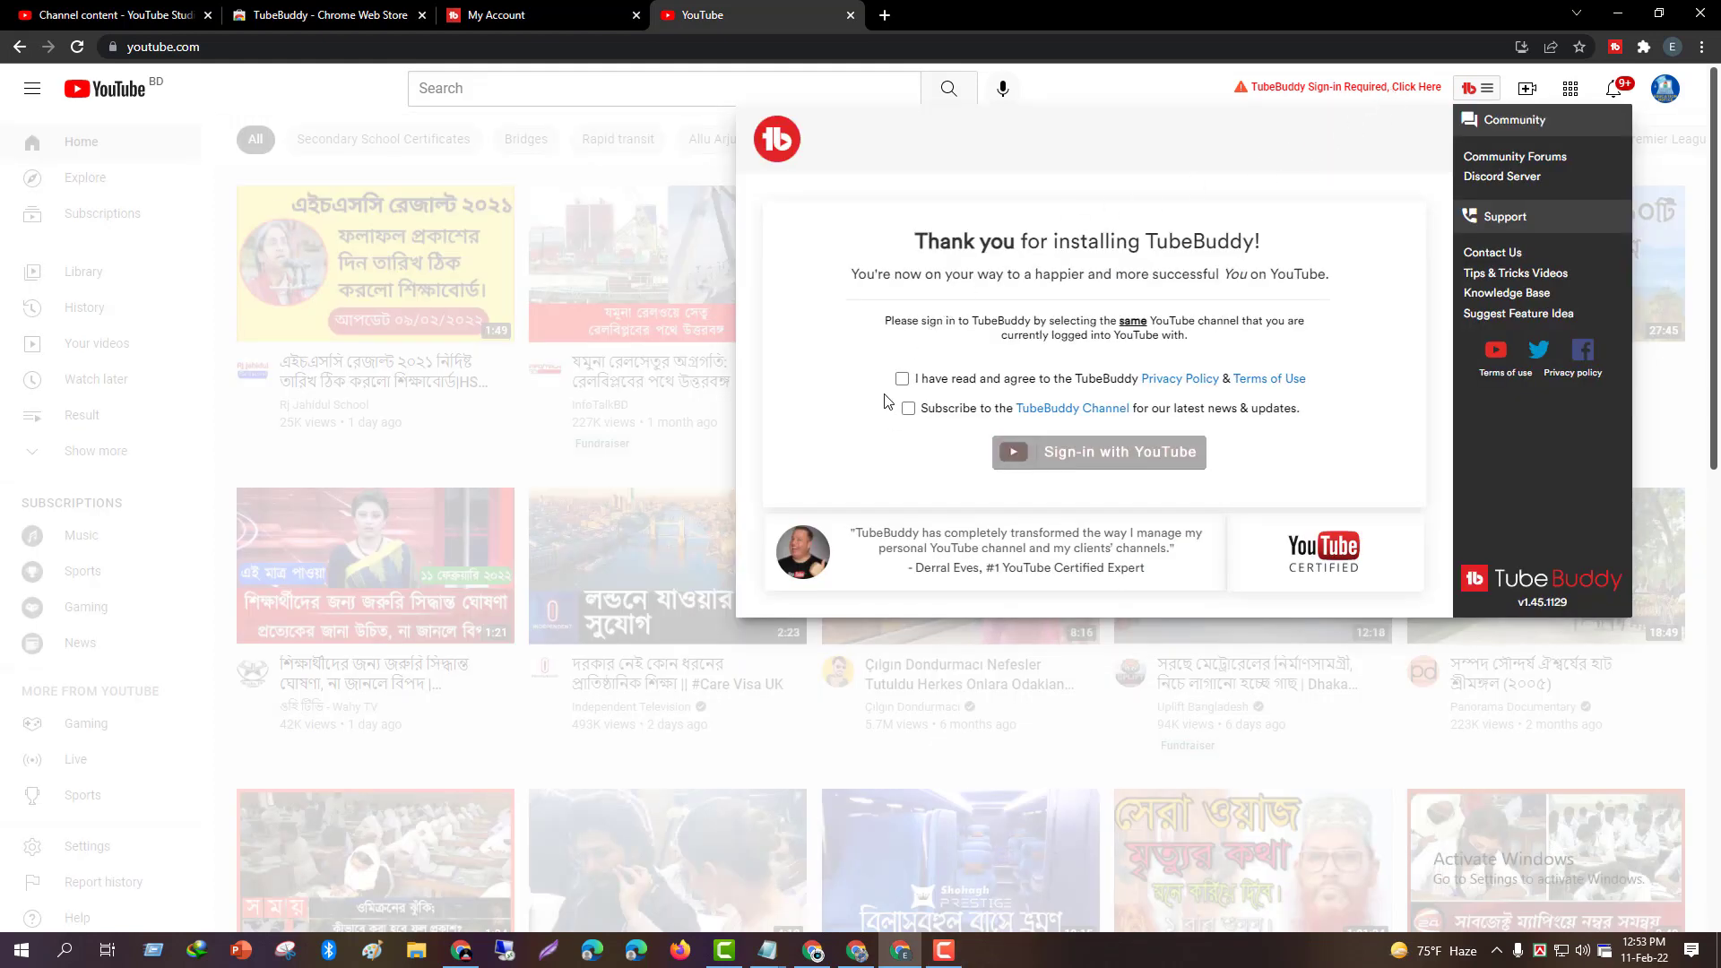
pyautogui.press('F9')
pyautogui.click(907, 383)
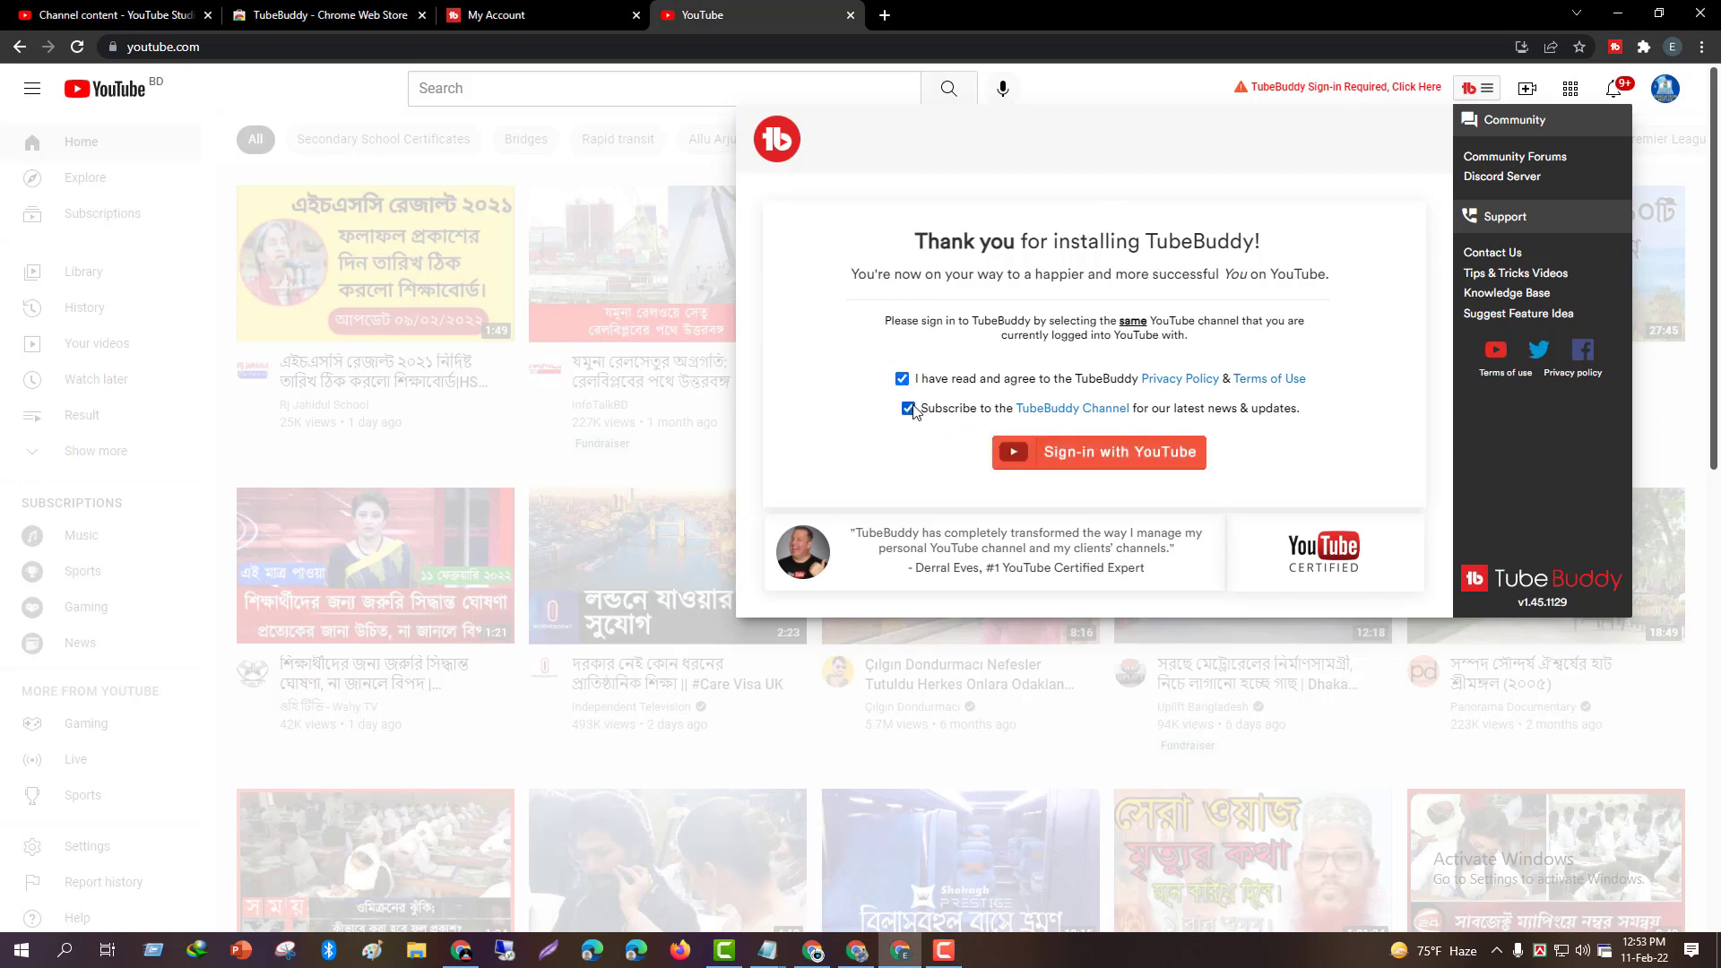
# Sign in to TubeBuddy with YouTube using the channel's Google account and allow the requested access.
pyautogui.click(1105, 456)
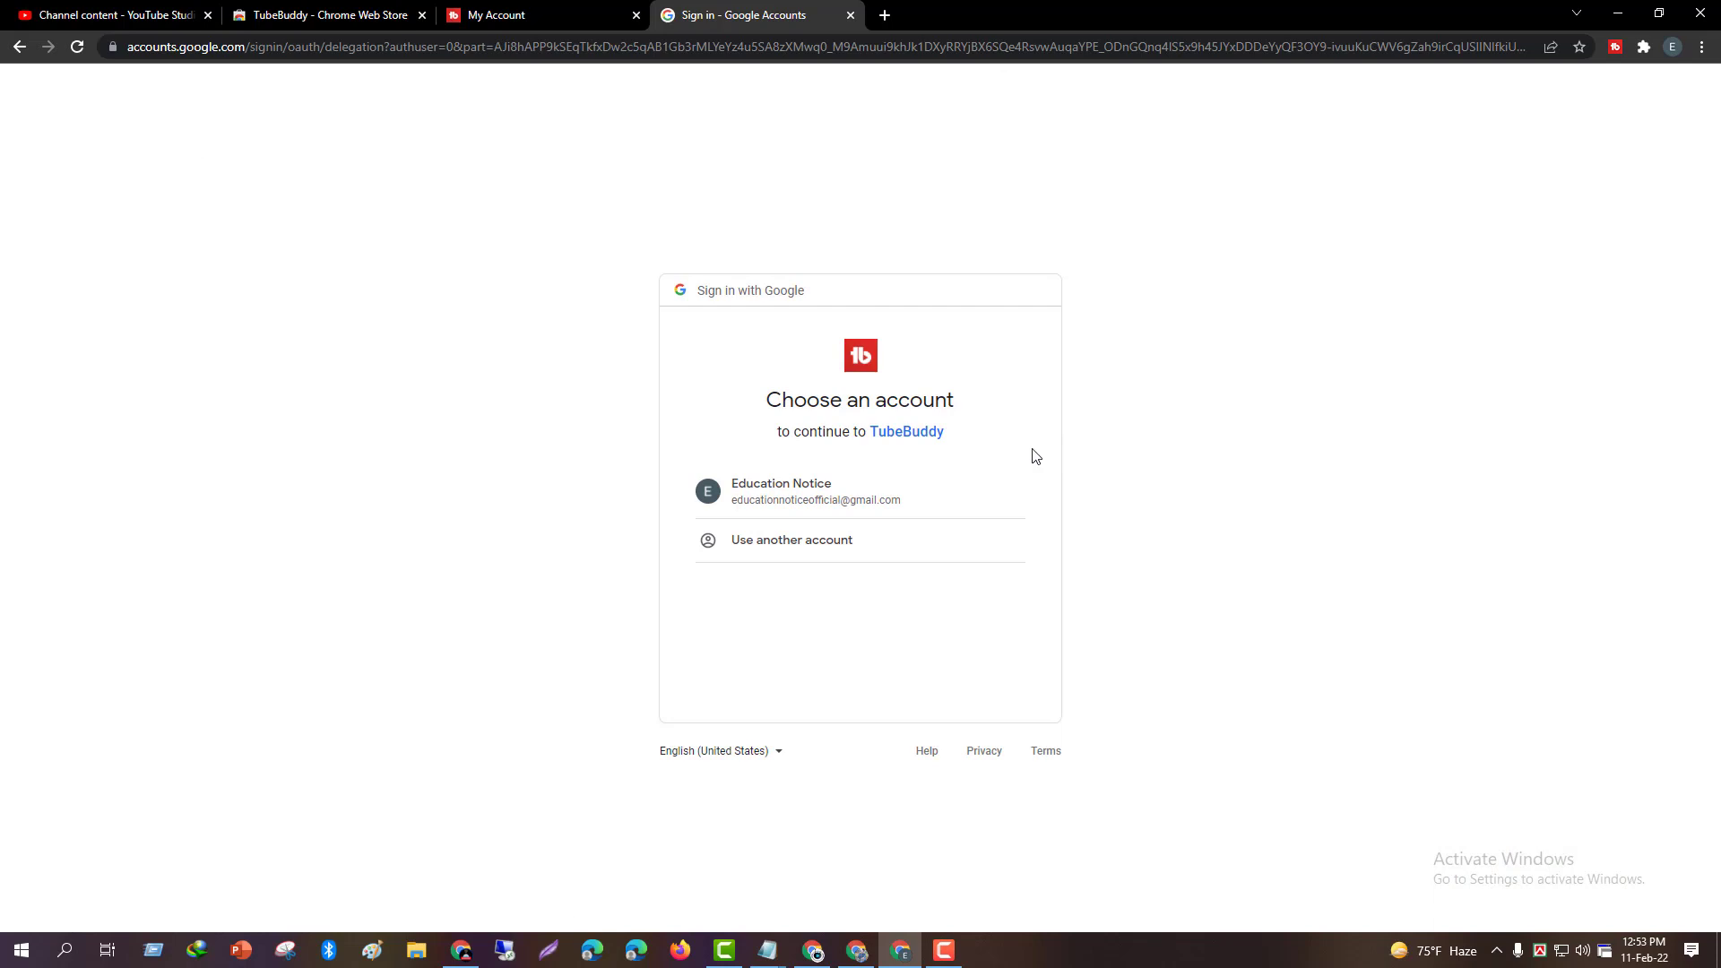
pyautogui.click(974, 484)
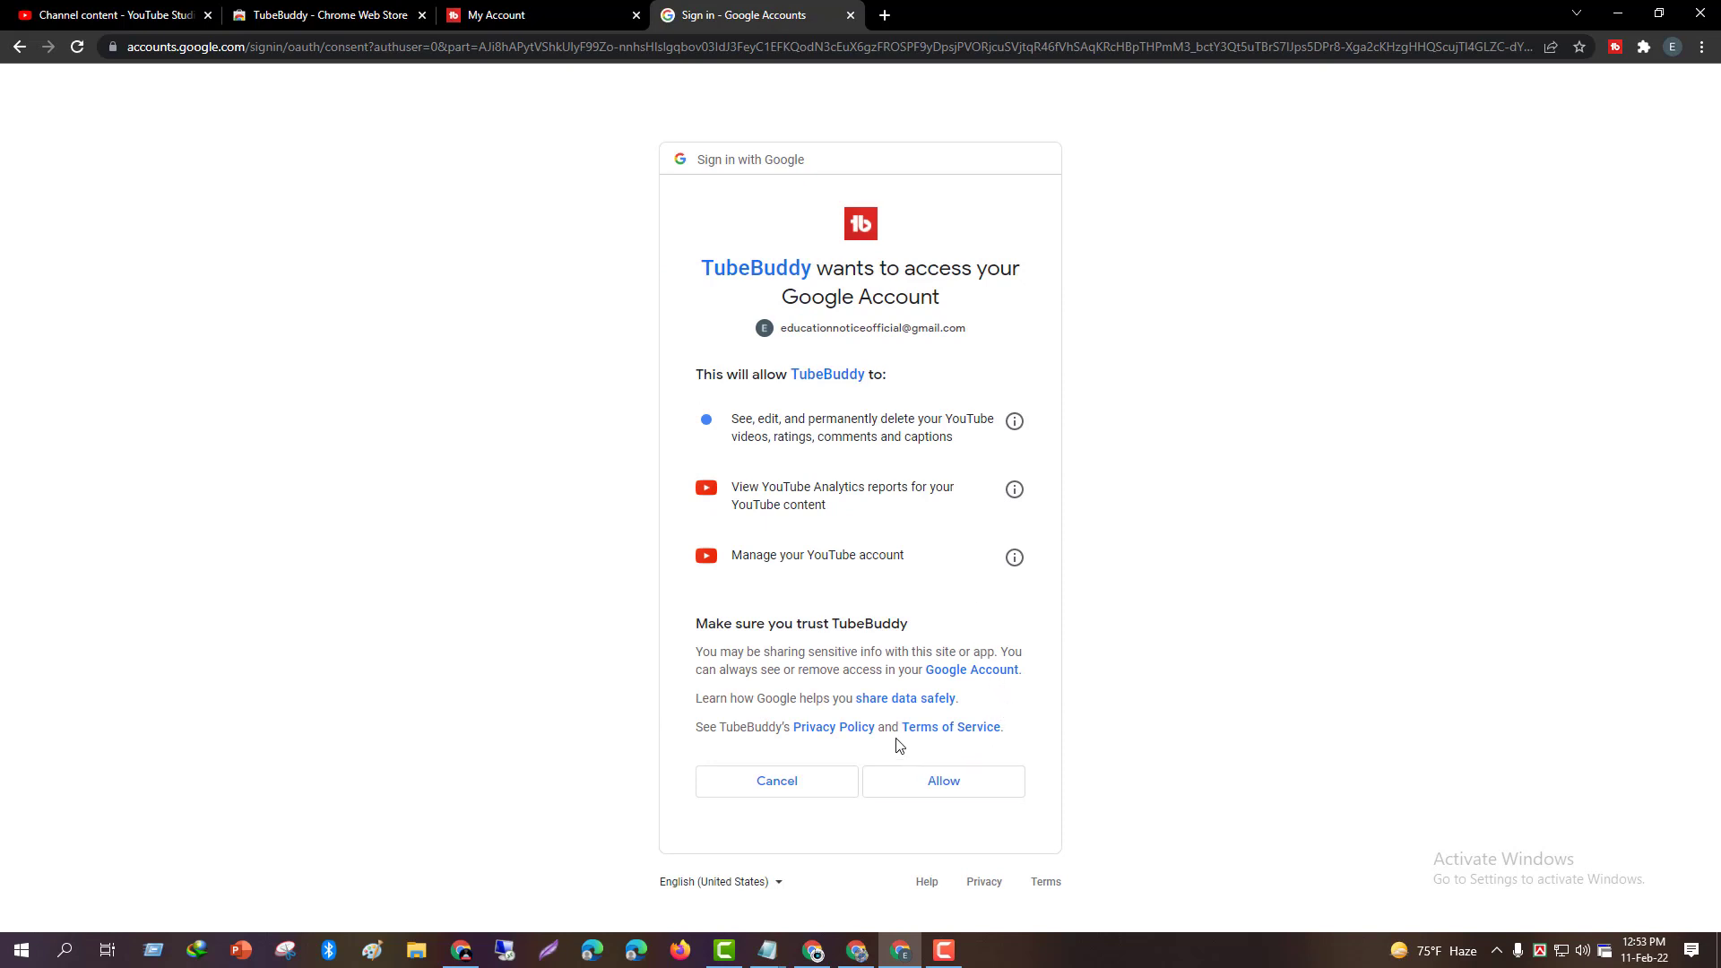
pyautogui.click(972, 791)
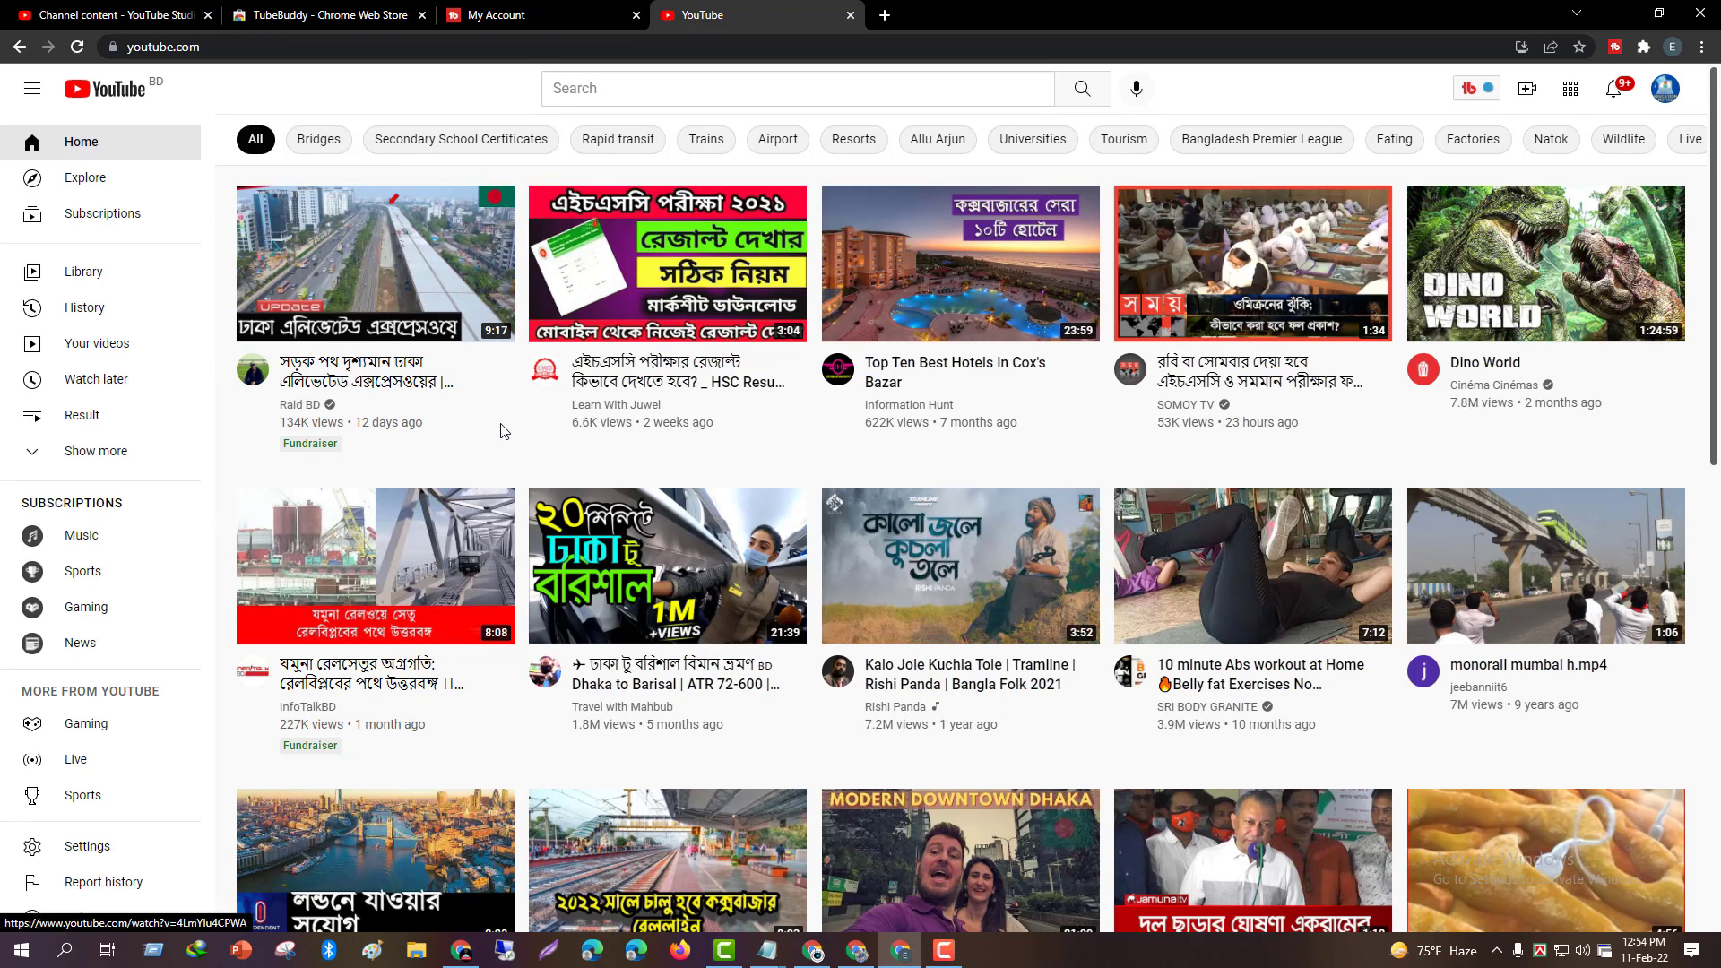
# Enter "how to add tube" as the YouTube search query to bring up its search predictions.
pyautogui.click(646, 100)
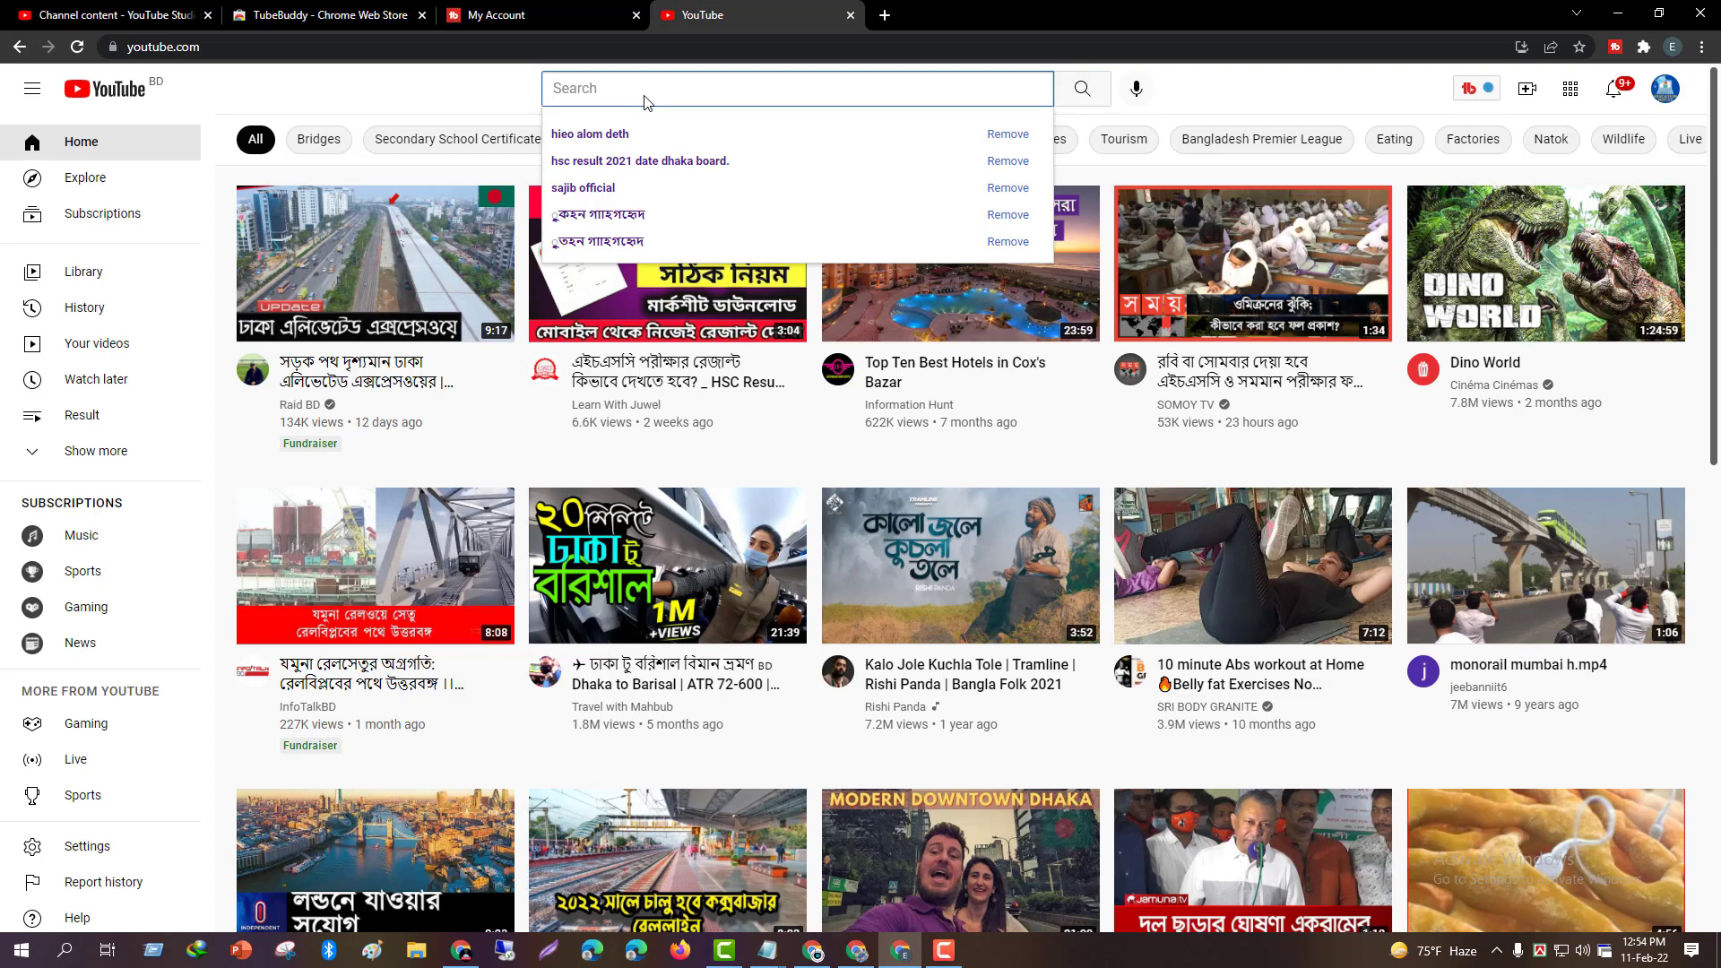
pyautogui.write('how to a')
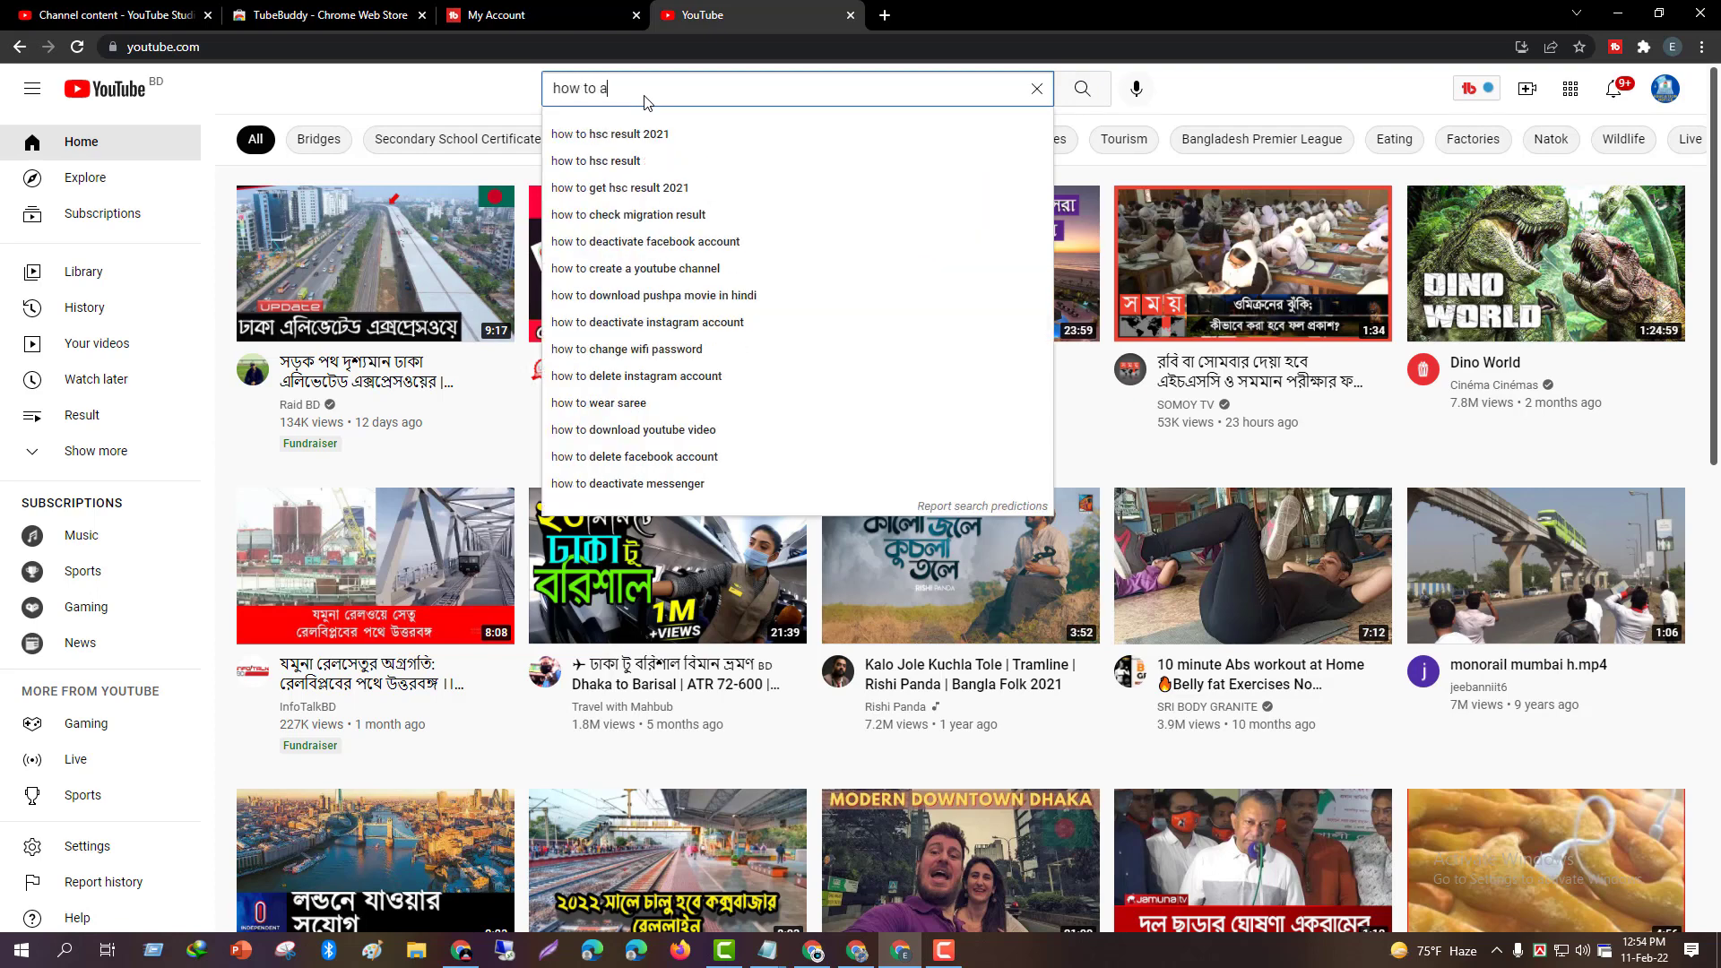
pyautogui.write('dd tube')
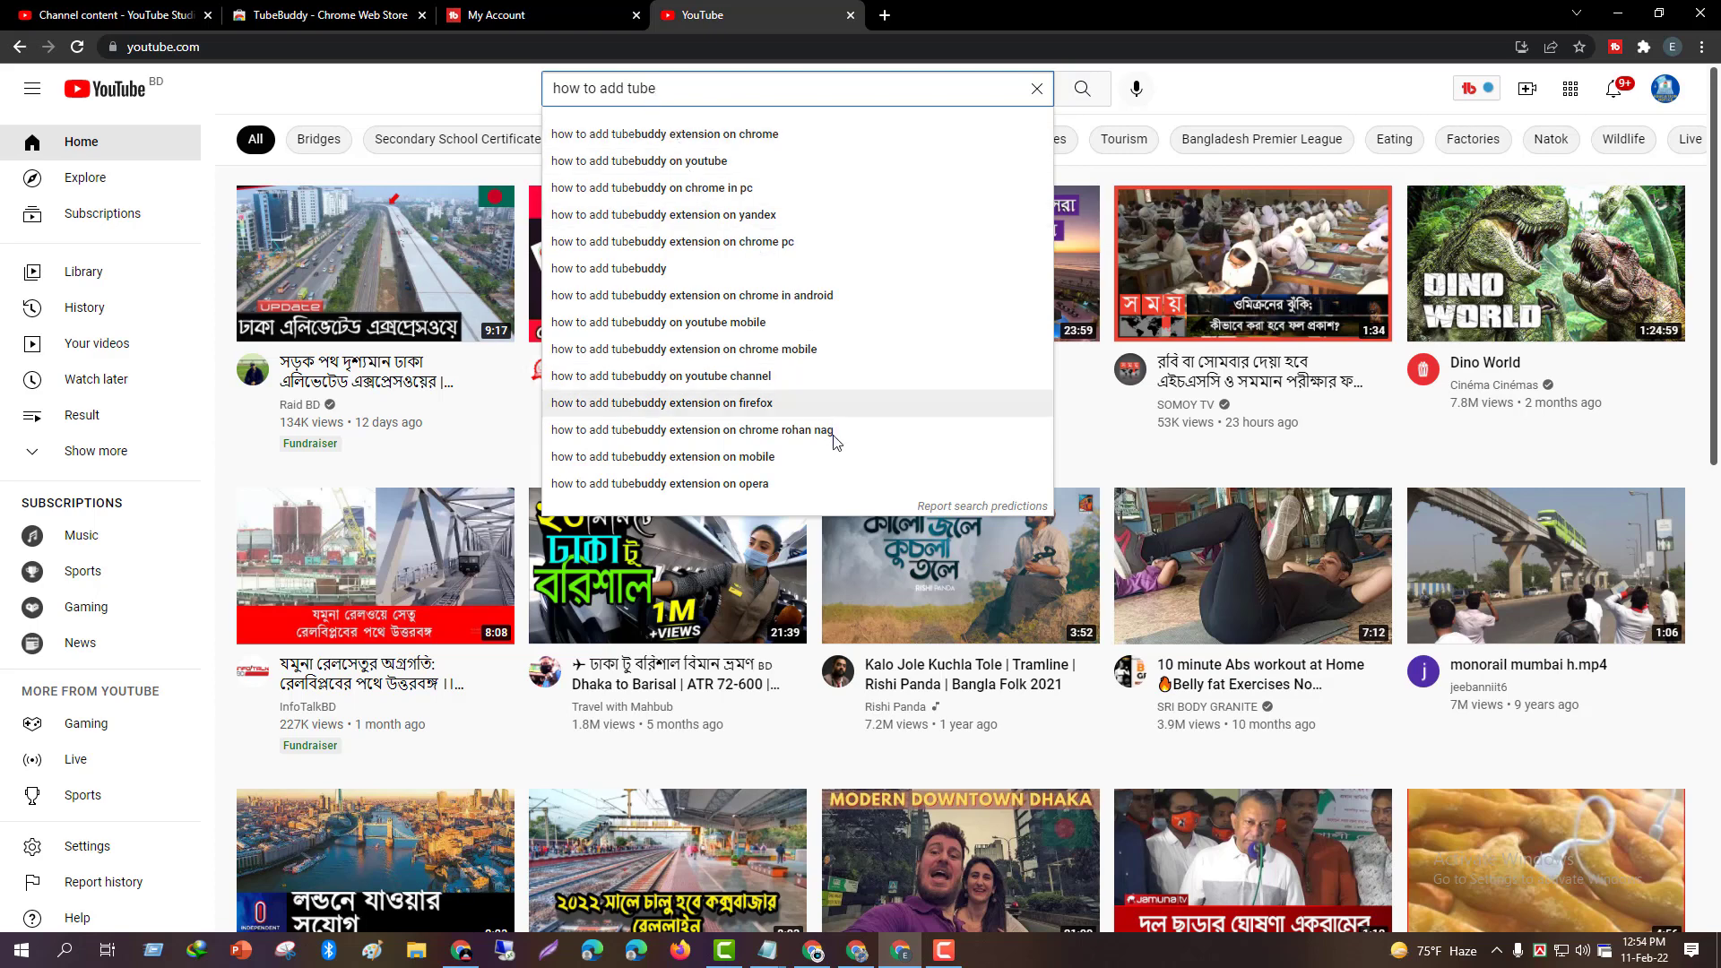
# Copy all the predicted phrases from the Report search predictions dialog and close it without reporting anything.
pyautogui.click(944, 508)
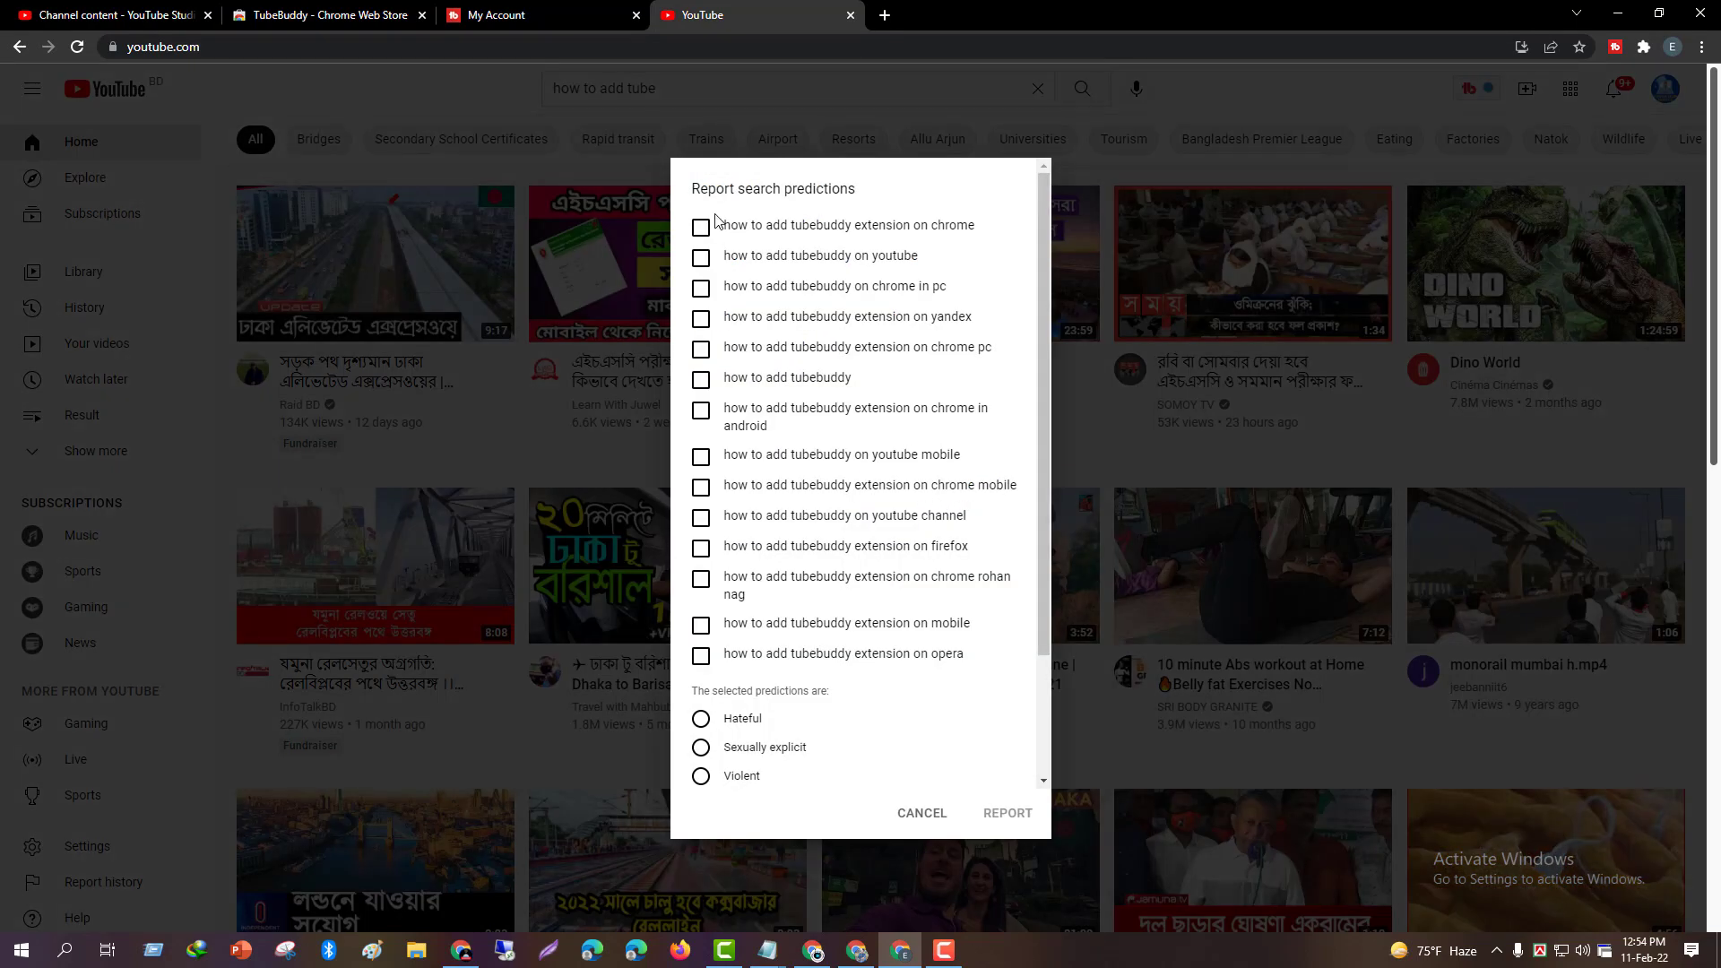
pyautogui.moveTo(722, 225); pyautogui.dragTo(1016, 664)
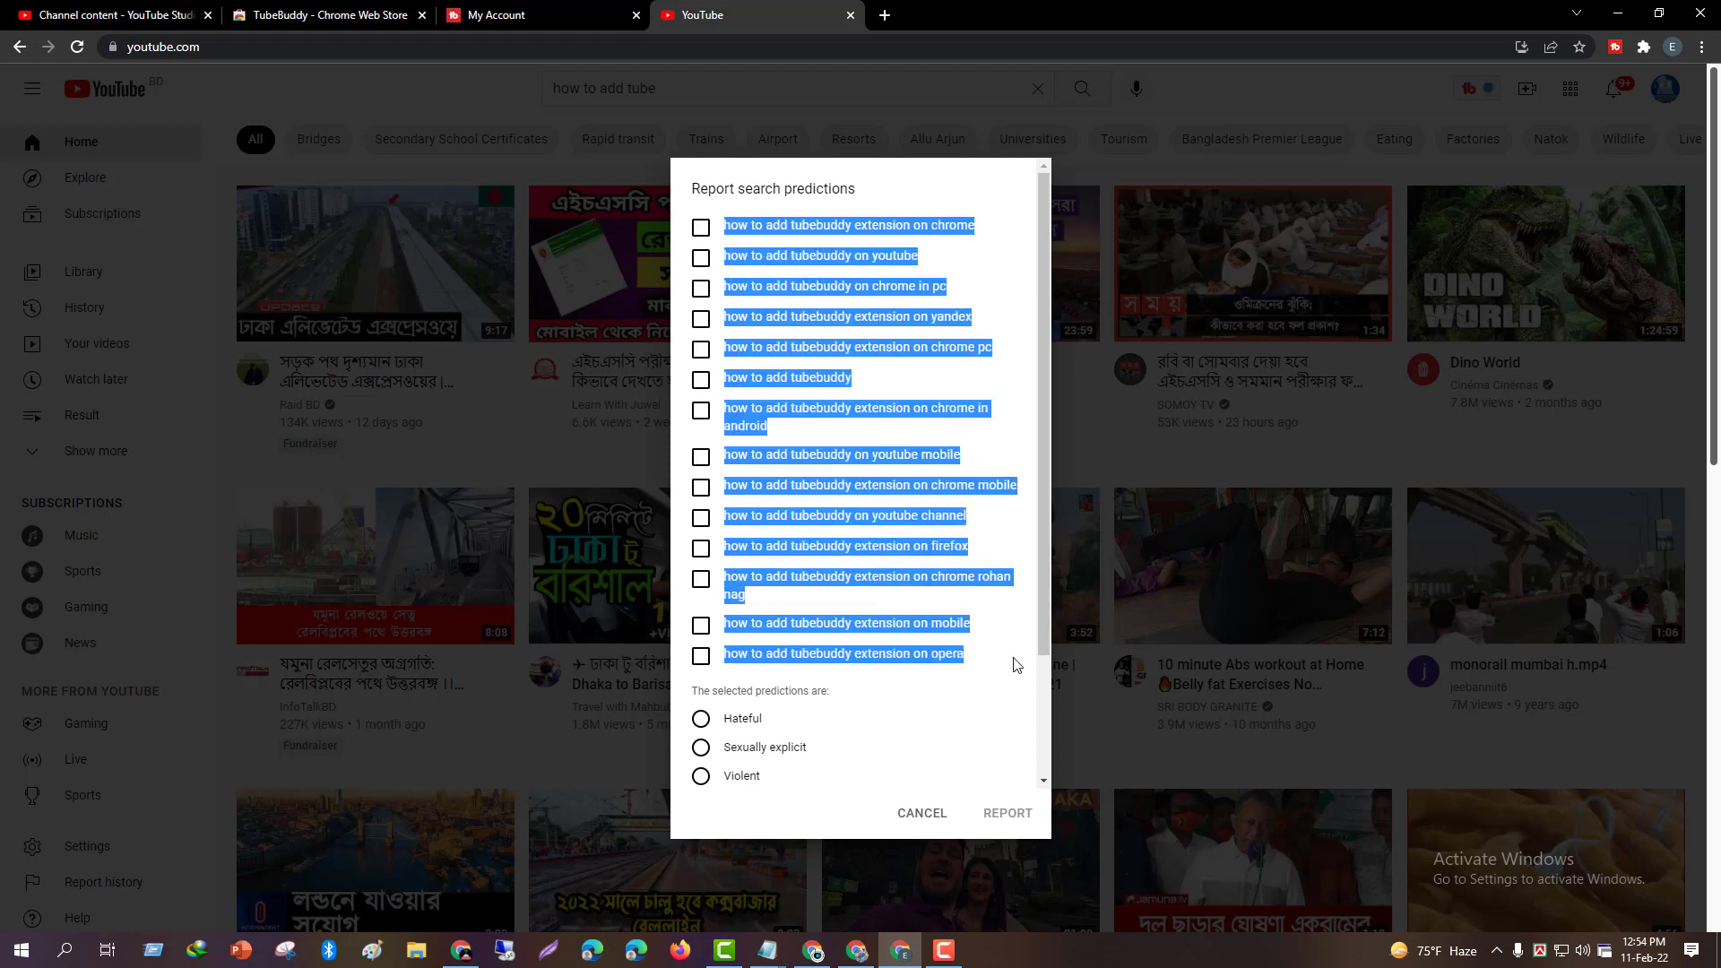
pyautogui.rightClick(902, 530)
pyautogui.click(952, 546)
pyautogui.click(921, 813)
# Search YouTube for the predicted phrase "how to add tubebuddy extension on chrome" and review the Related Searches in Search Explorer.
pyautogui.click(777, 98)
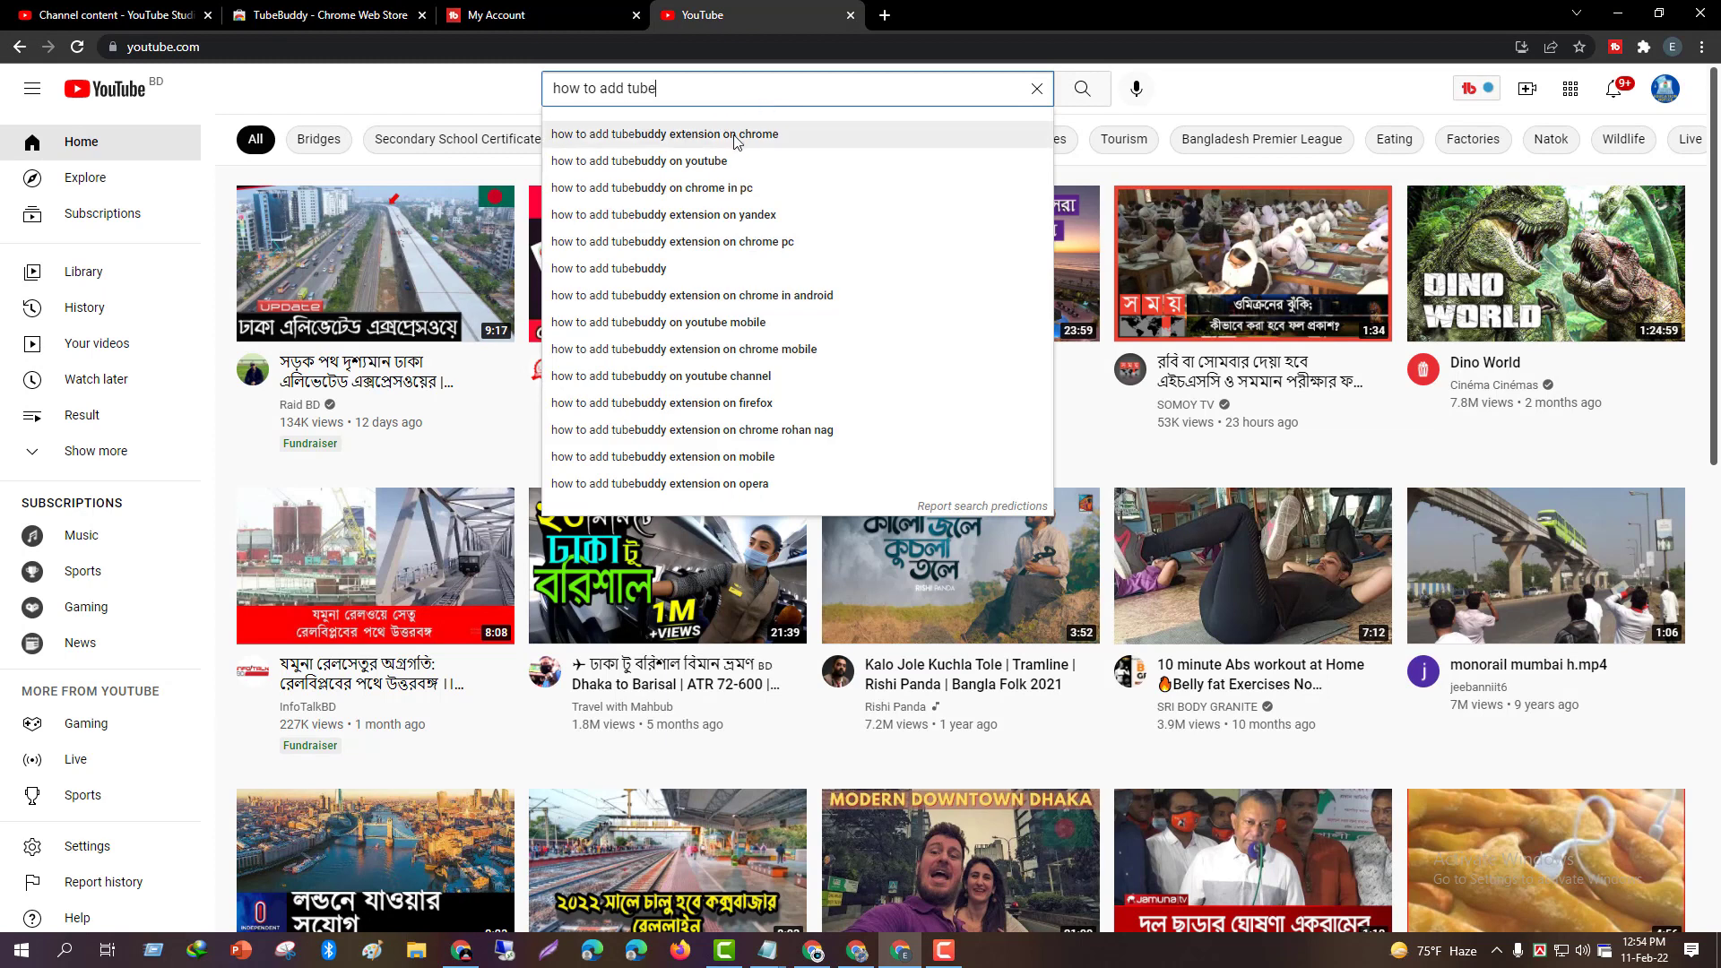
pyautogui.click(801, 141)
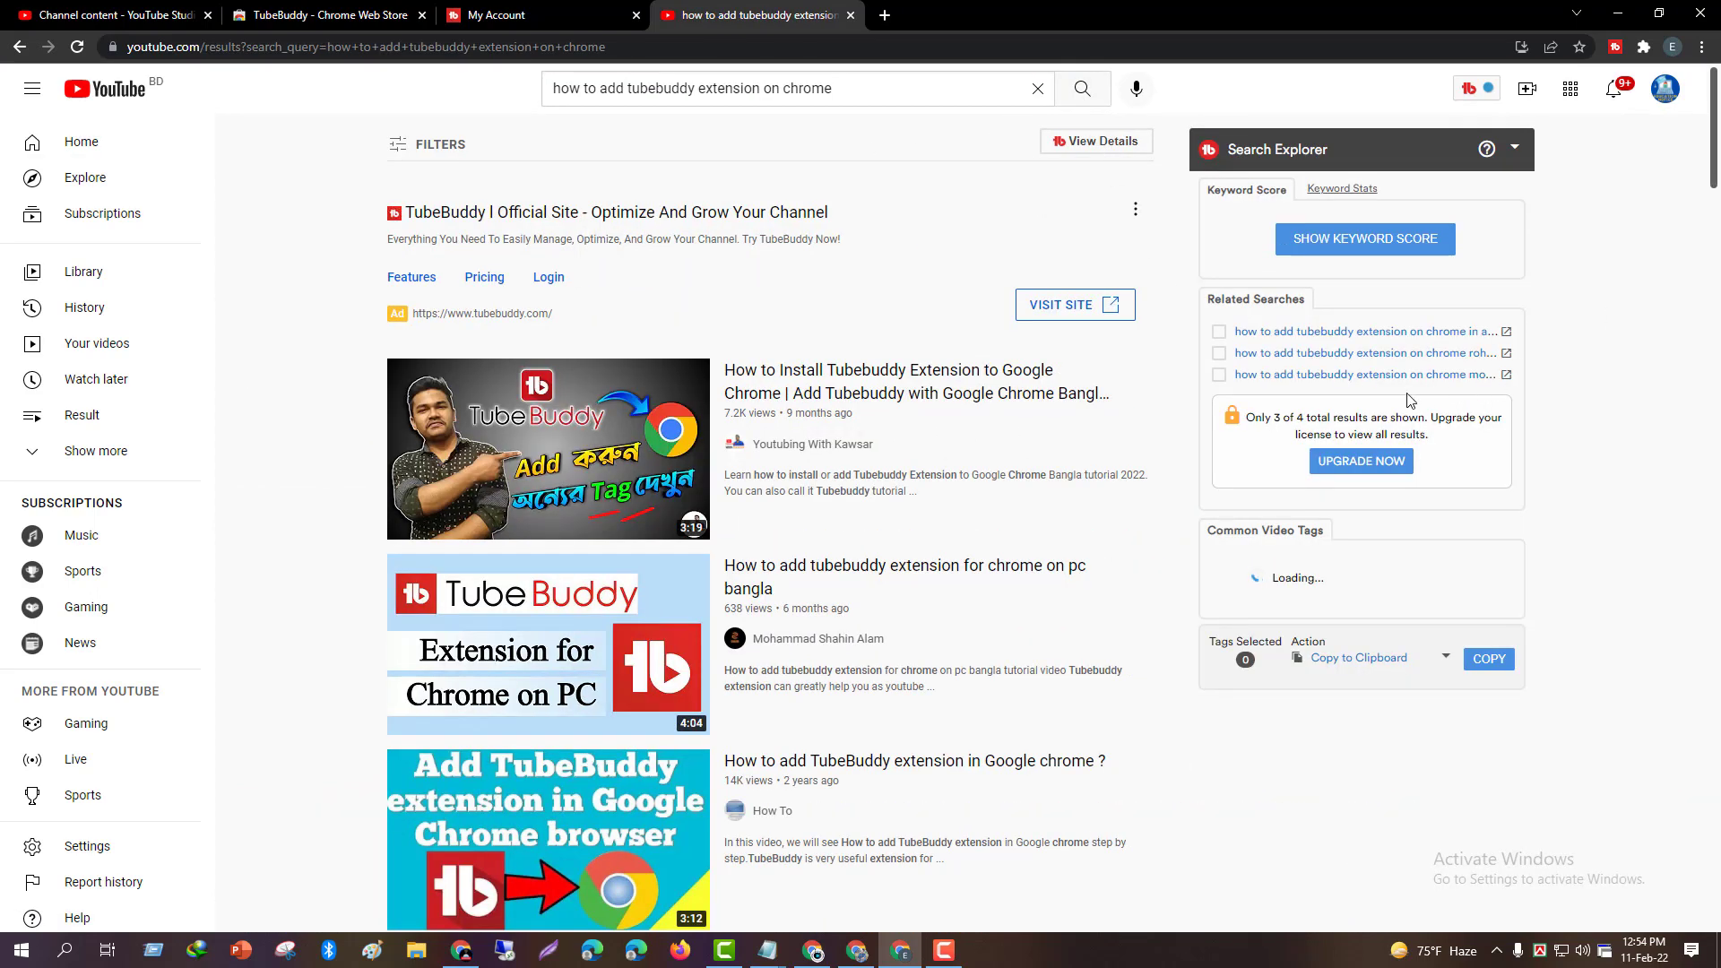
pyautogui.moveTo(1194, 310)
pyautogui.mouseDown()
pyautogui.moveTo(1445, 407)
pyautogui.moveTo(1553, 402)
pyautogui.mouseUp()
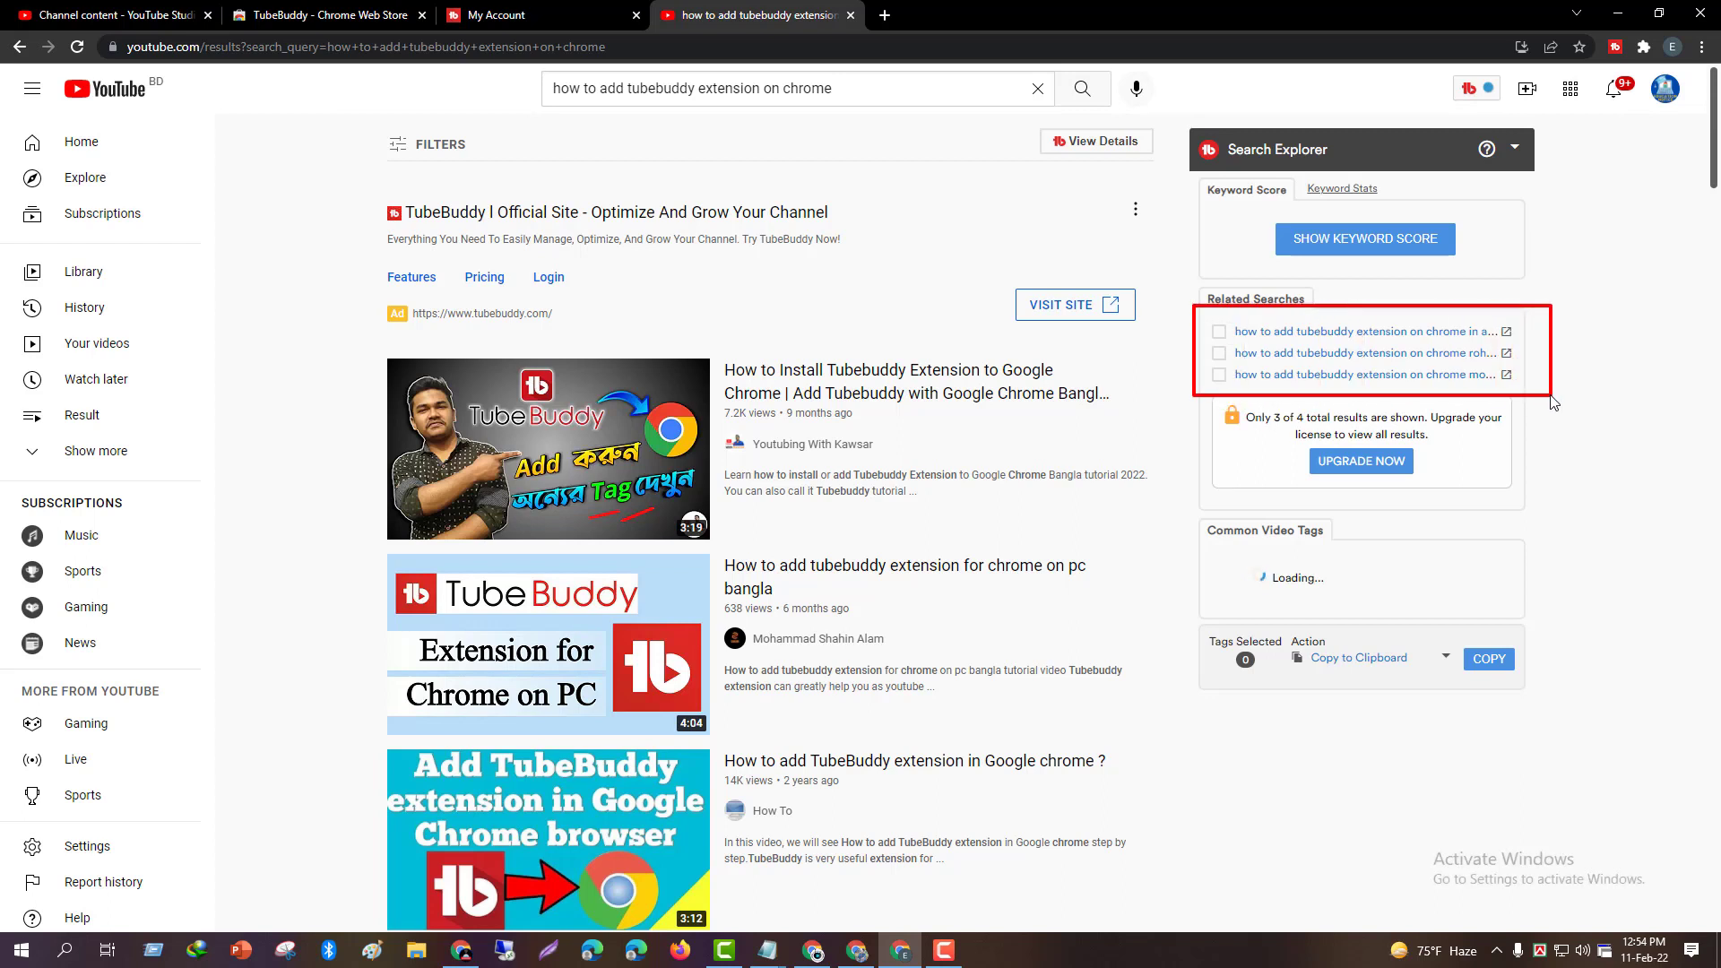
pyautogui.press('Escape')
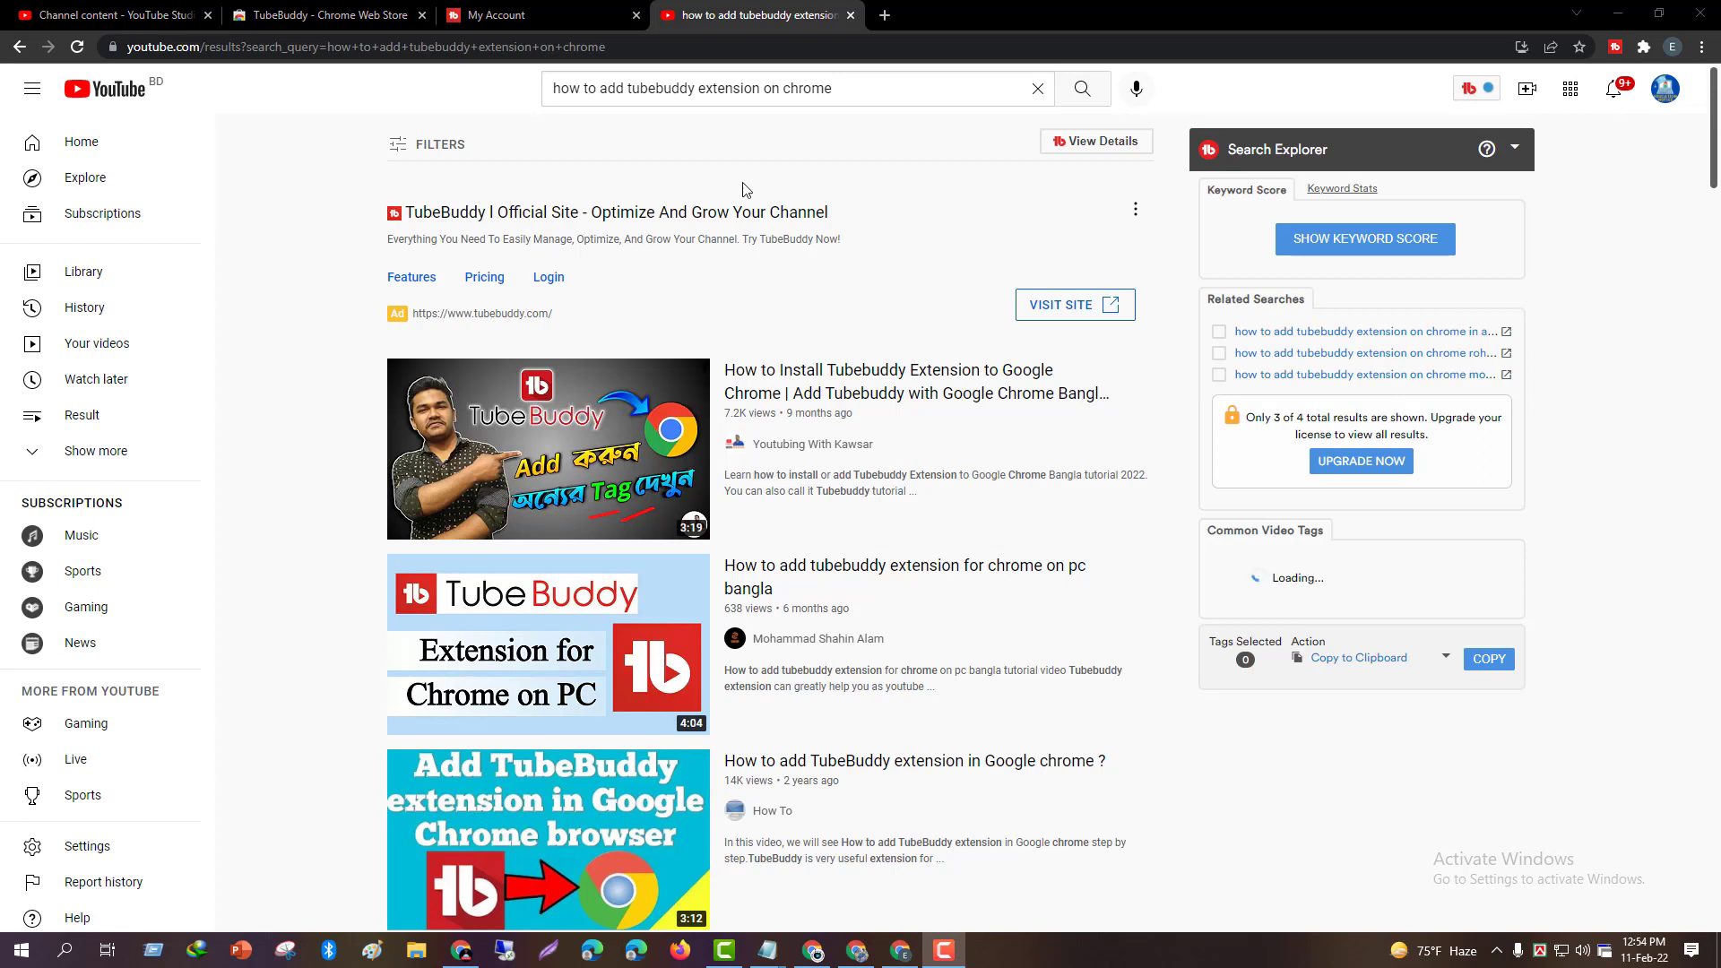
# Show the keyword score for "how to add tubebuddy extension on chrome" and examine its search volume, competition and overall rating.
pyautogui.click(881, 89)
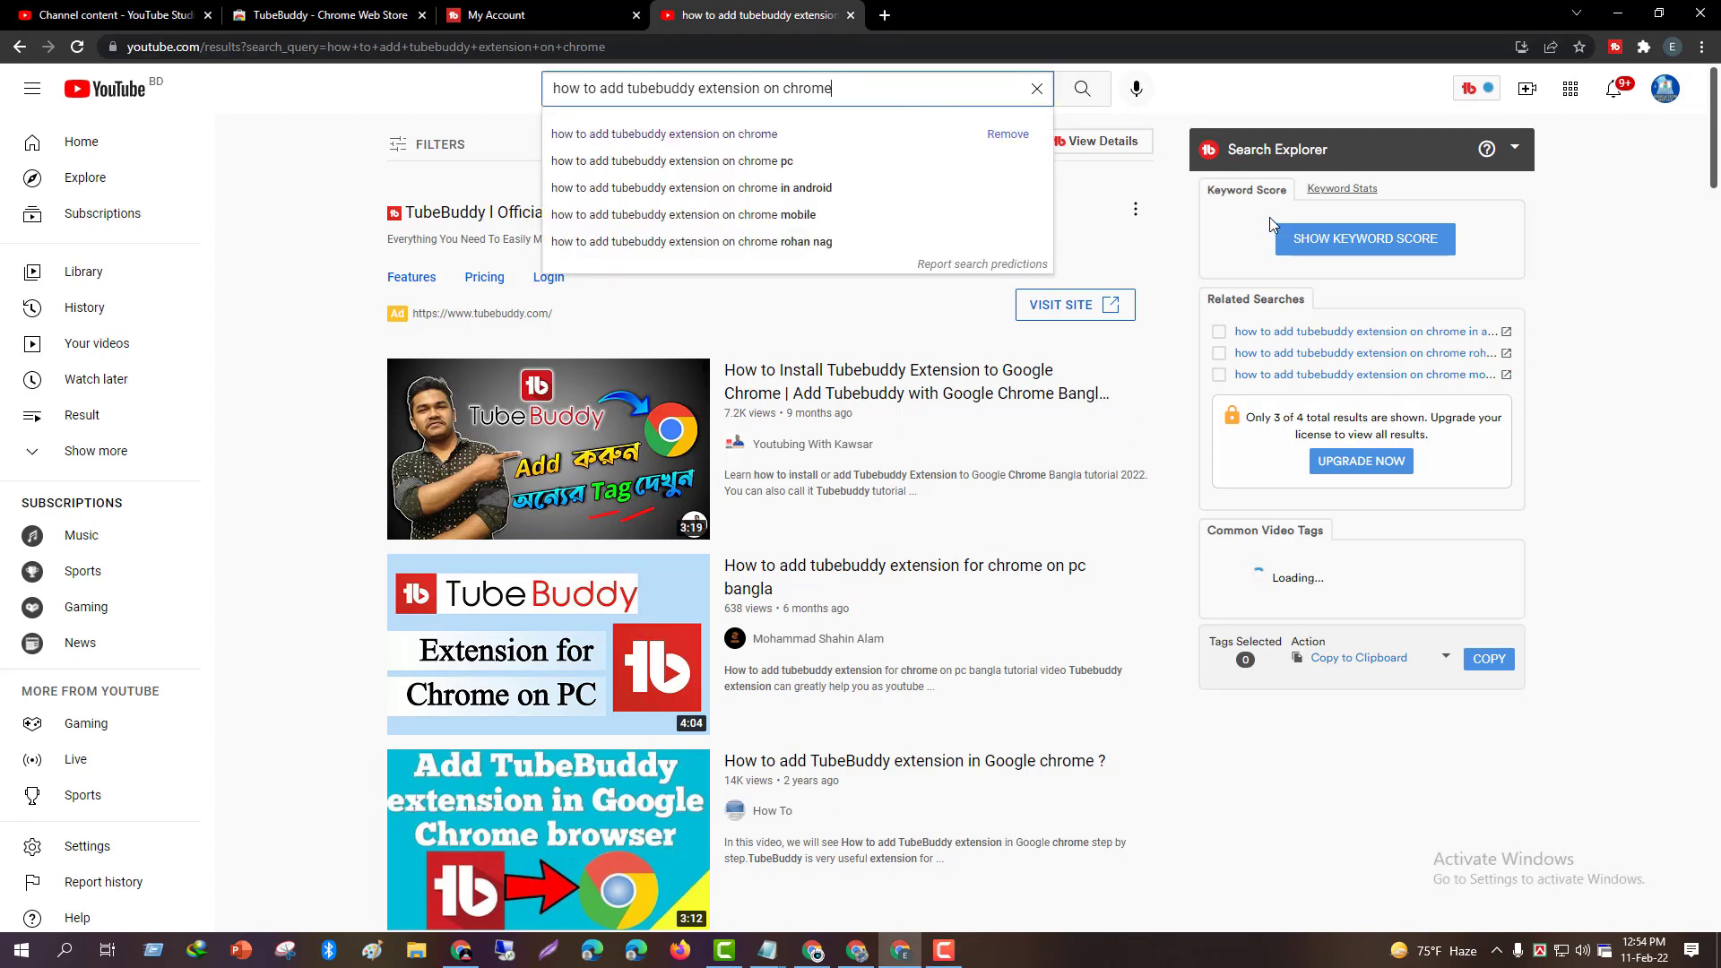
pyautogui.moveTo(1270, 217)
pyautogui.mouseDown()
pyautogui.moveTo(1388, 269)
pyautogui.moveTo(1481, 266)
pyautogui.mouseUp()
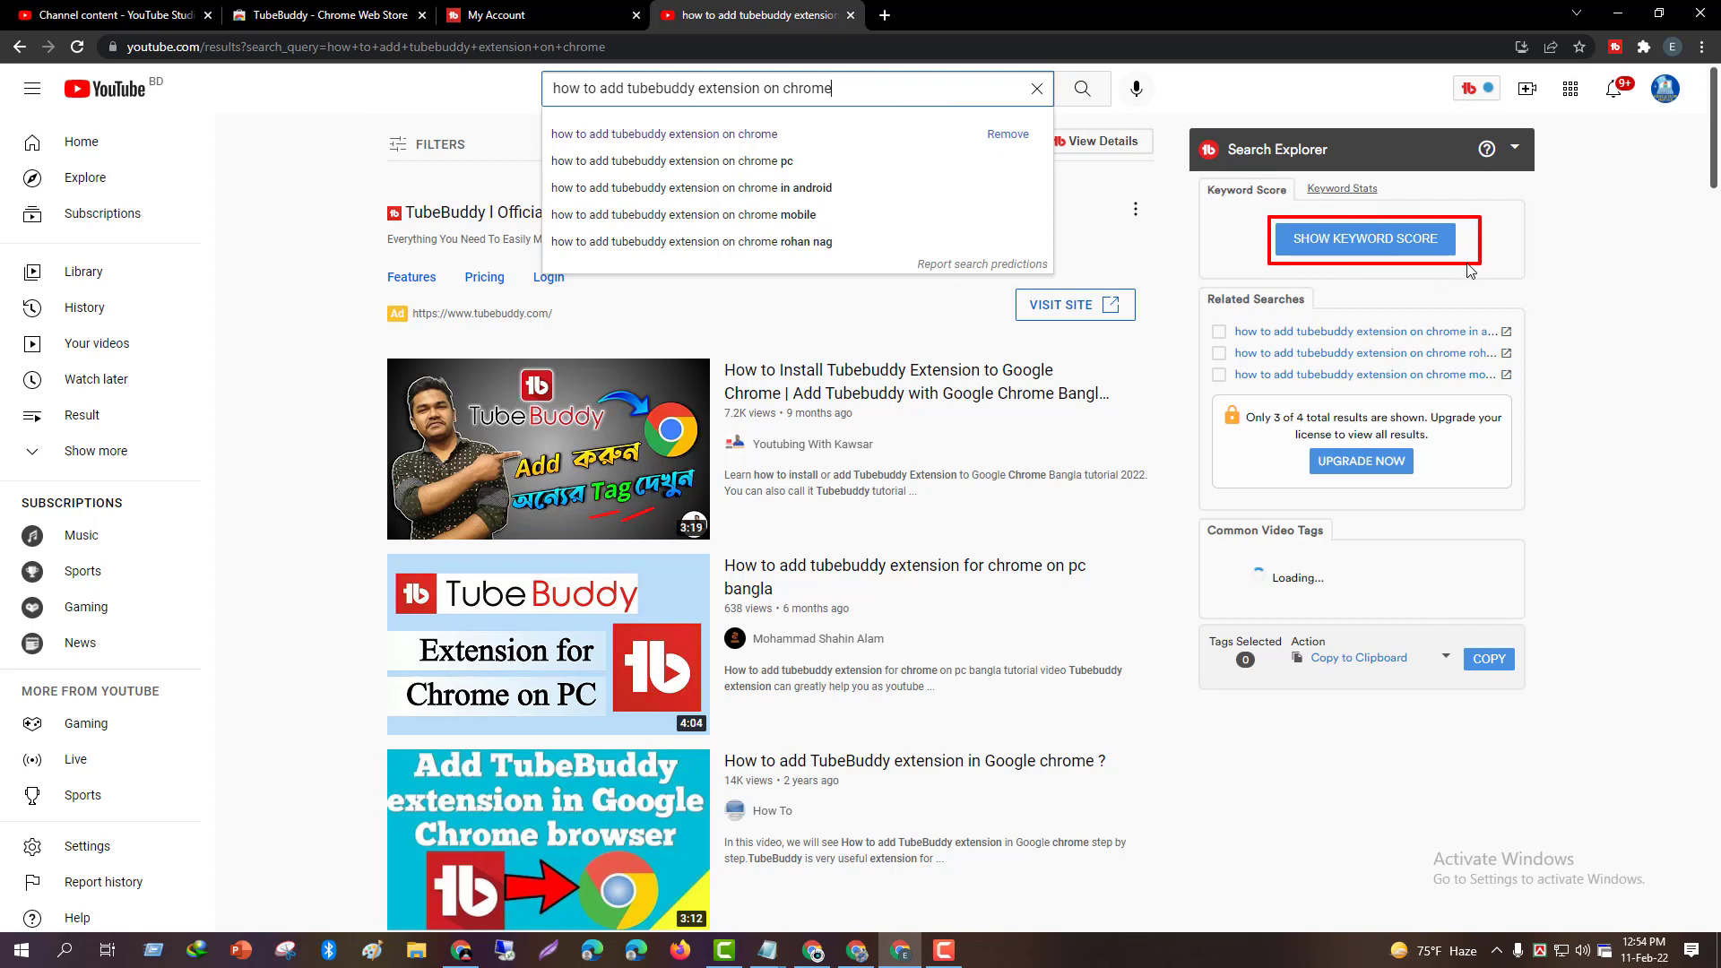
pyautogui.click(1410, 248)
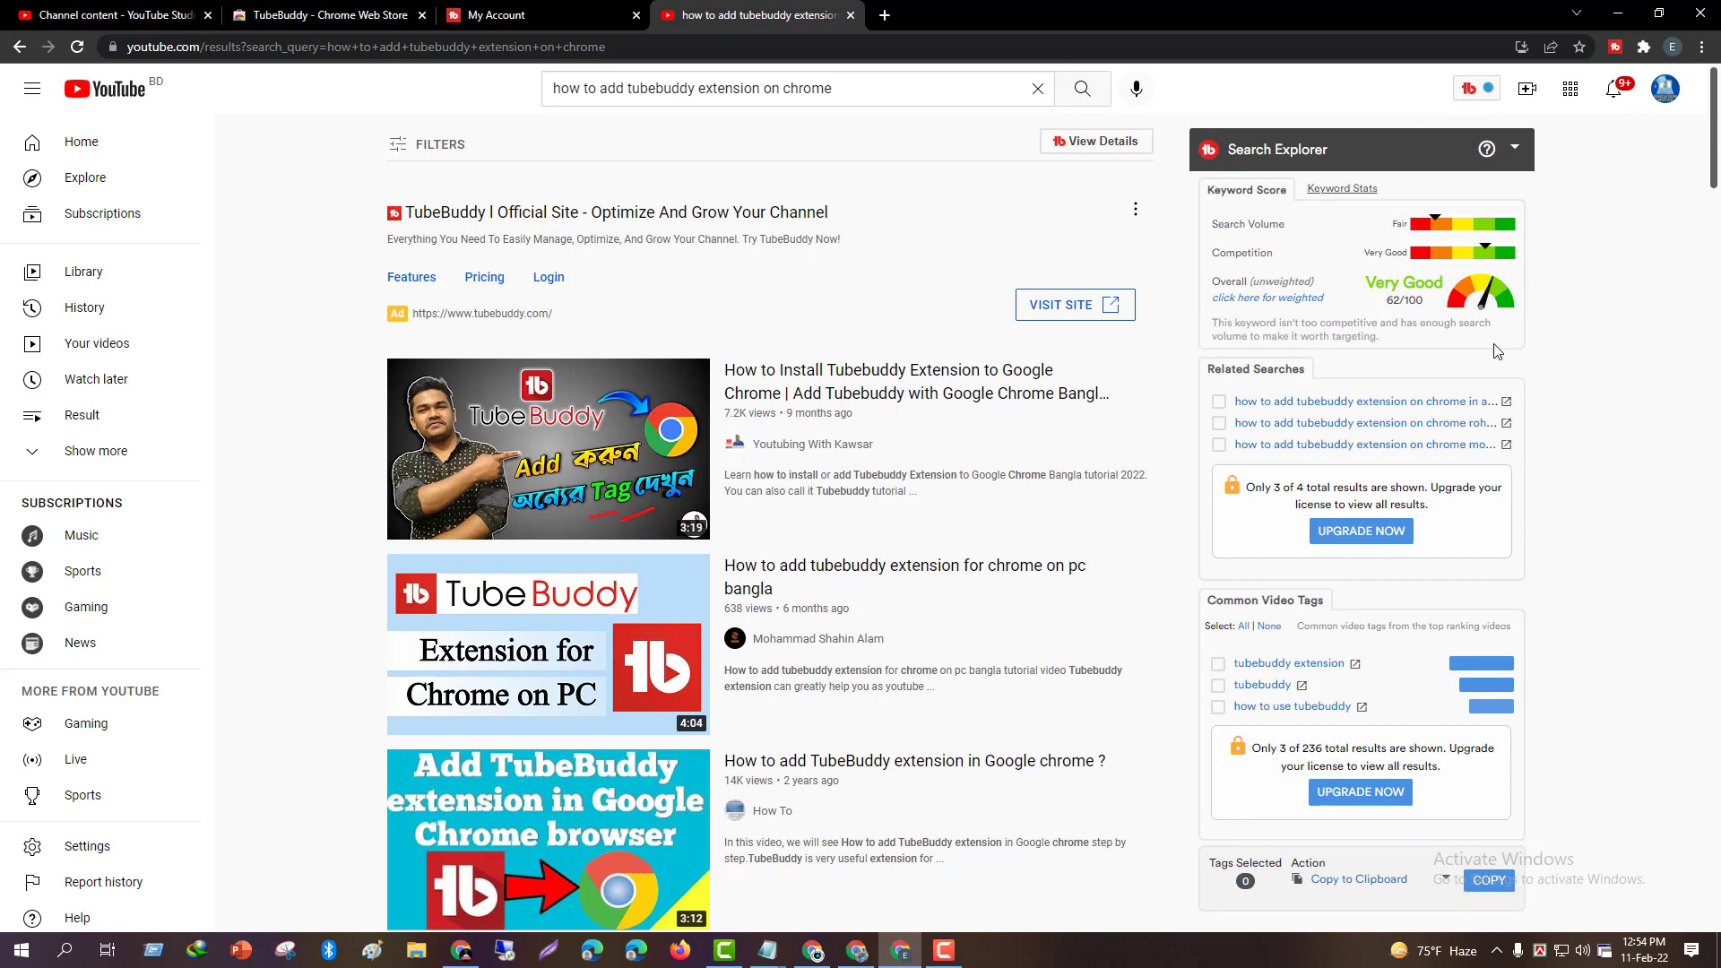
pyautogui.hotkey('ctrl', '+')
pyautogui.hotkey('ctrl', '+')
pyautogui.hotkey('ctrl', '+')
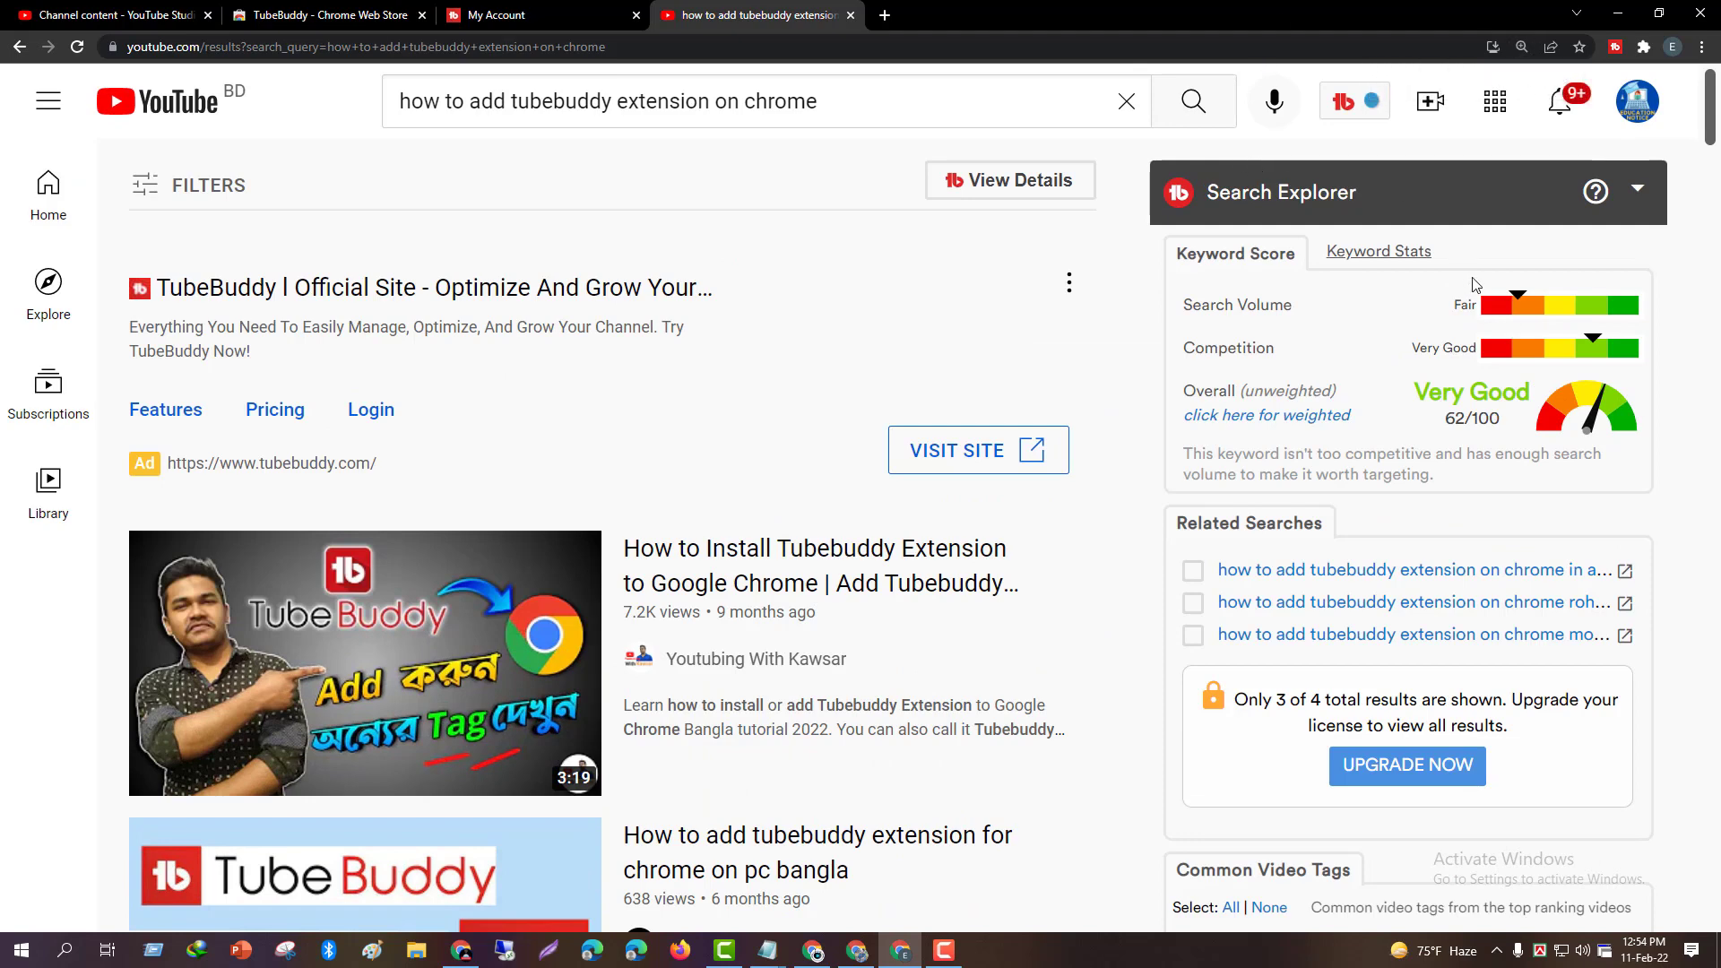
pyautogui.moveTo(1174, 287)
pyautogui.mouseDown()
pyautogui.moveTo(1191, 317)
pyautogui.moveTo(1345, 340)
pyautogui.moveTo(1562, 343)
pyautogui.moveTo(1566, 326)
pyautogui.mouseUp()
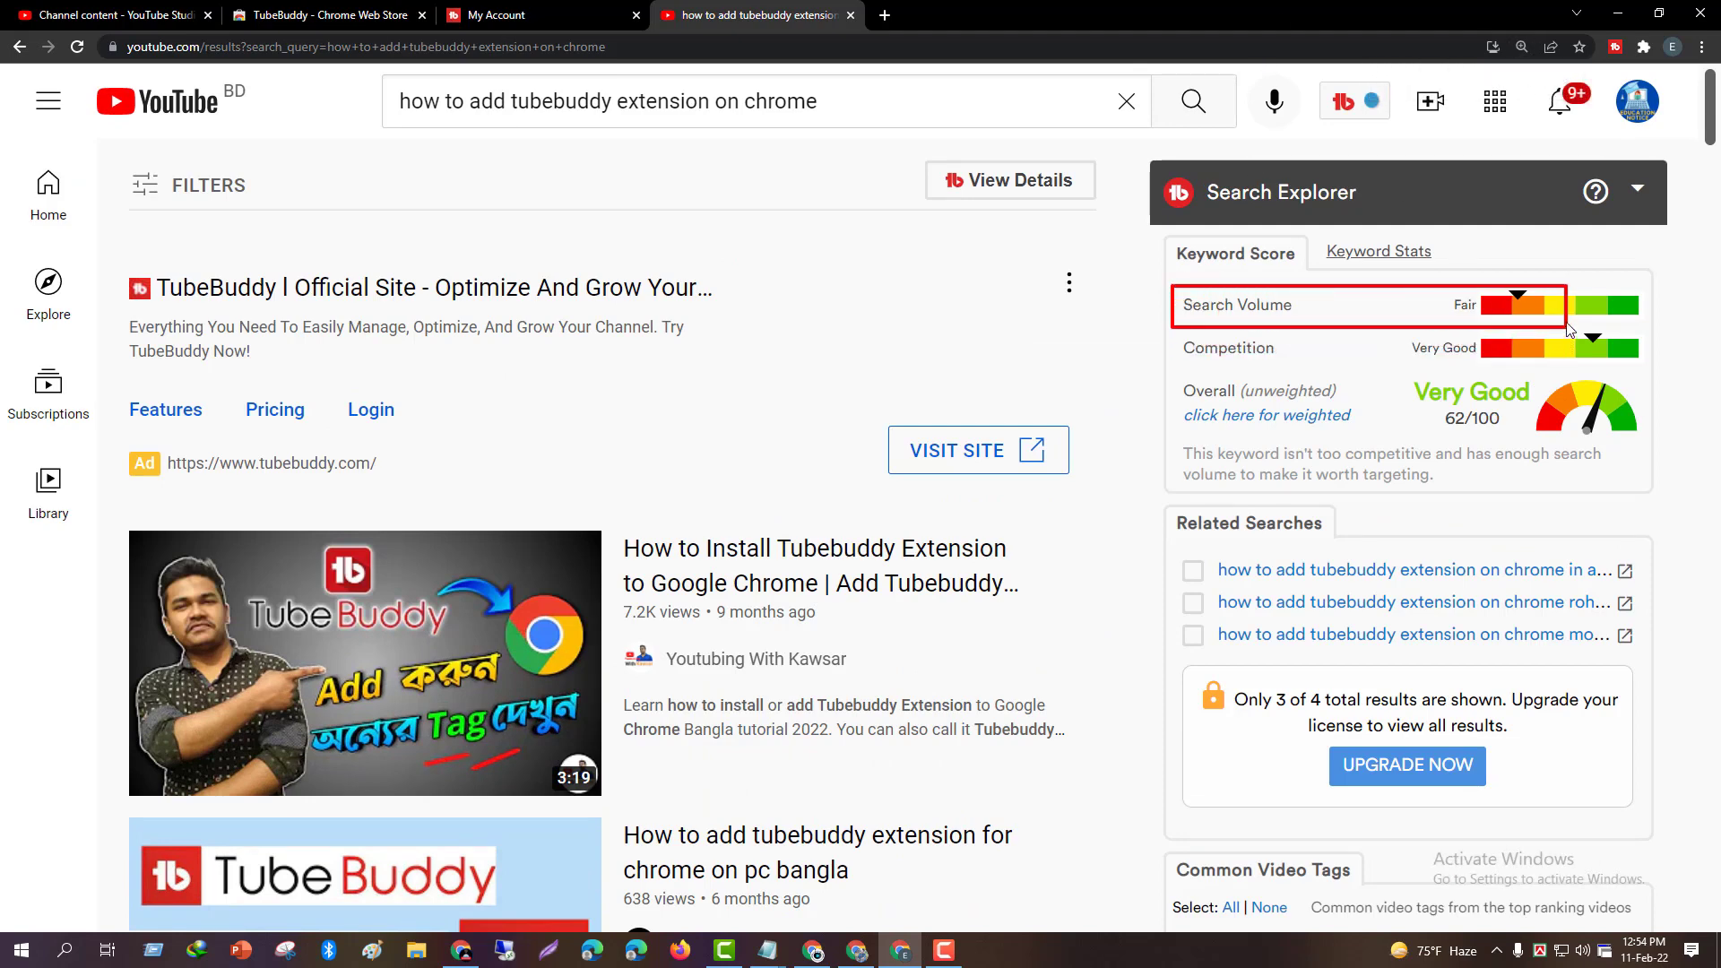
pyautogui.moveTo(1182, 339)
pyautogui.mouseDown()
pyautogui.moveTo(1203, 365)
pyautogui.moveTo(1334, 386)
pyautogui.moveTo(1632, 374)
pyautogui.mouseUp()
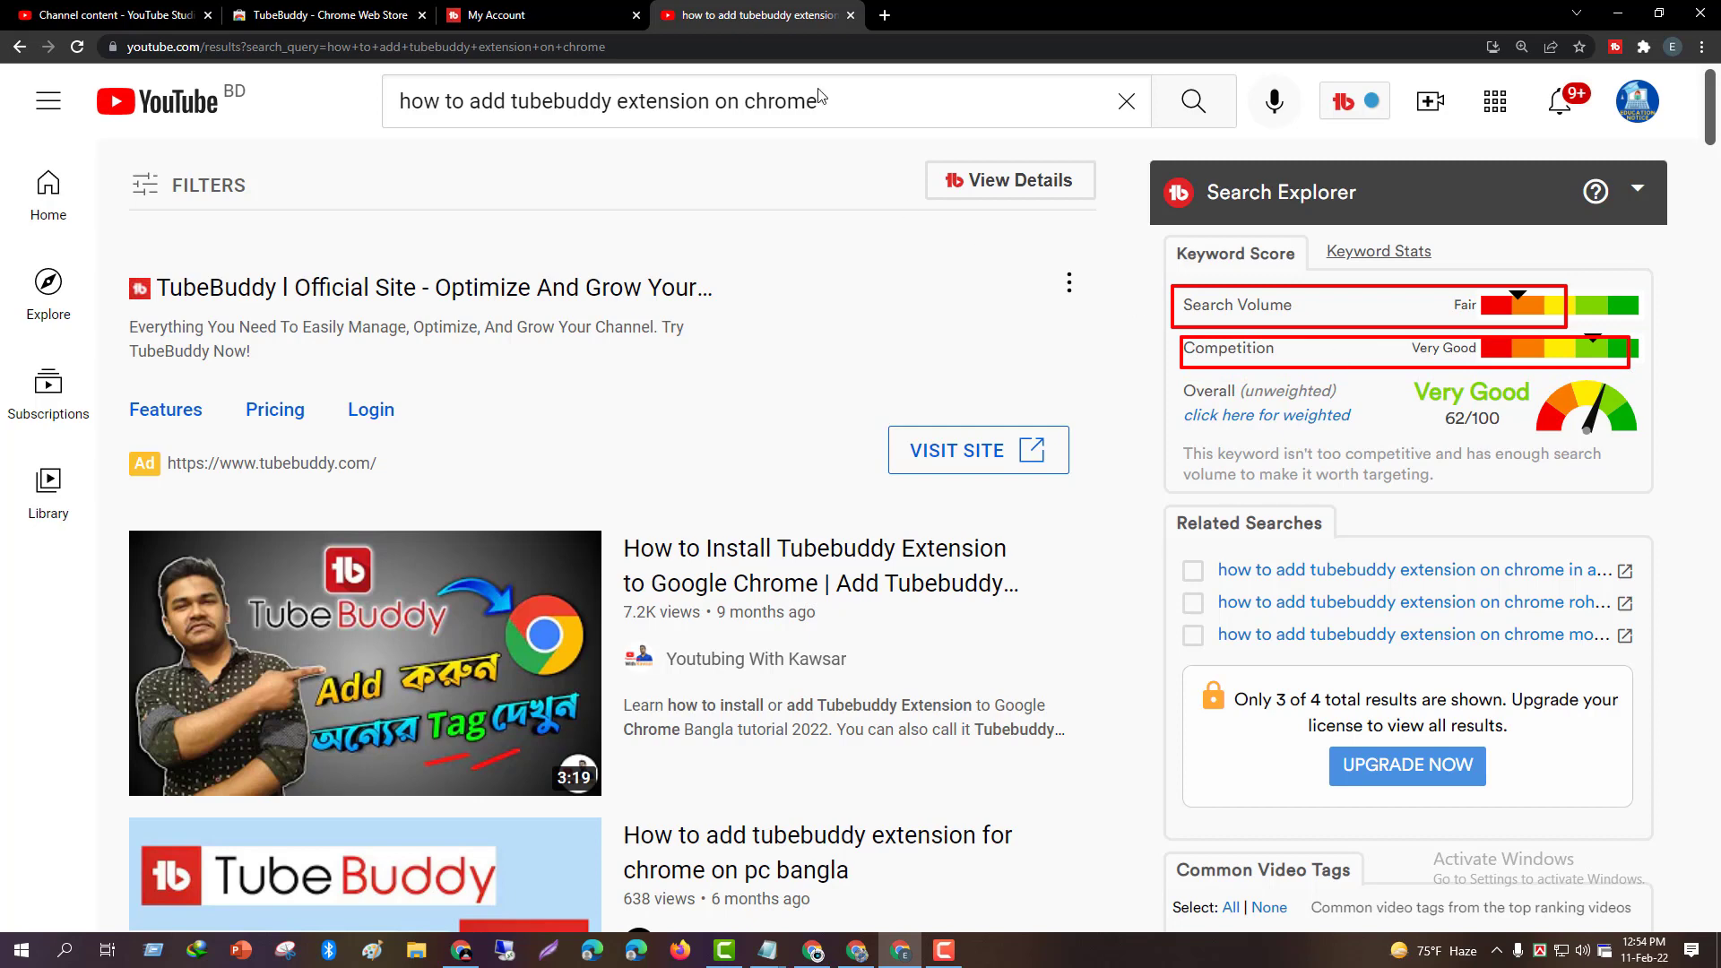
pyautogui.press('Escape')
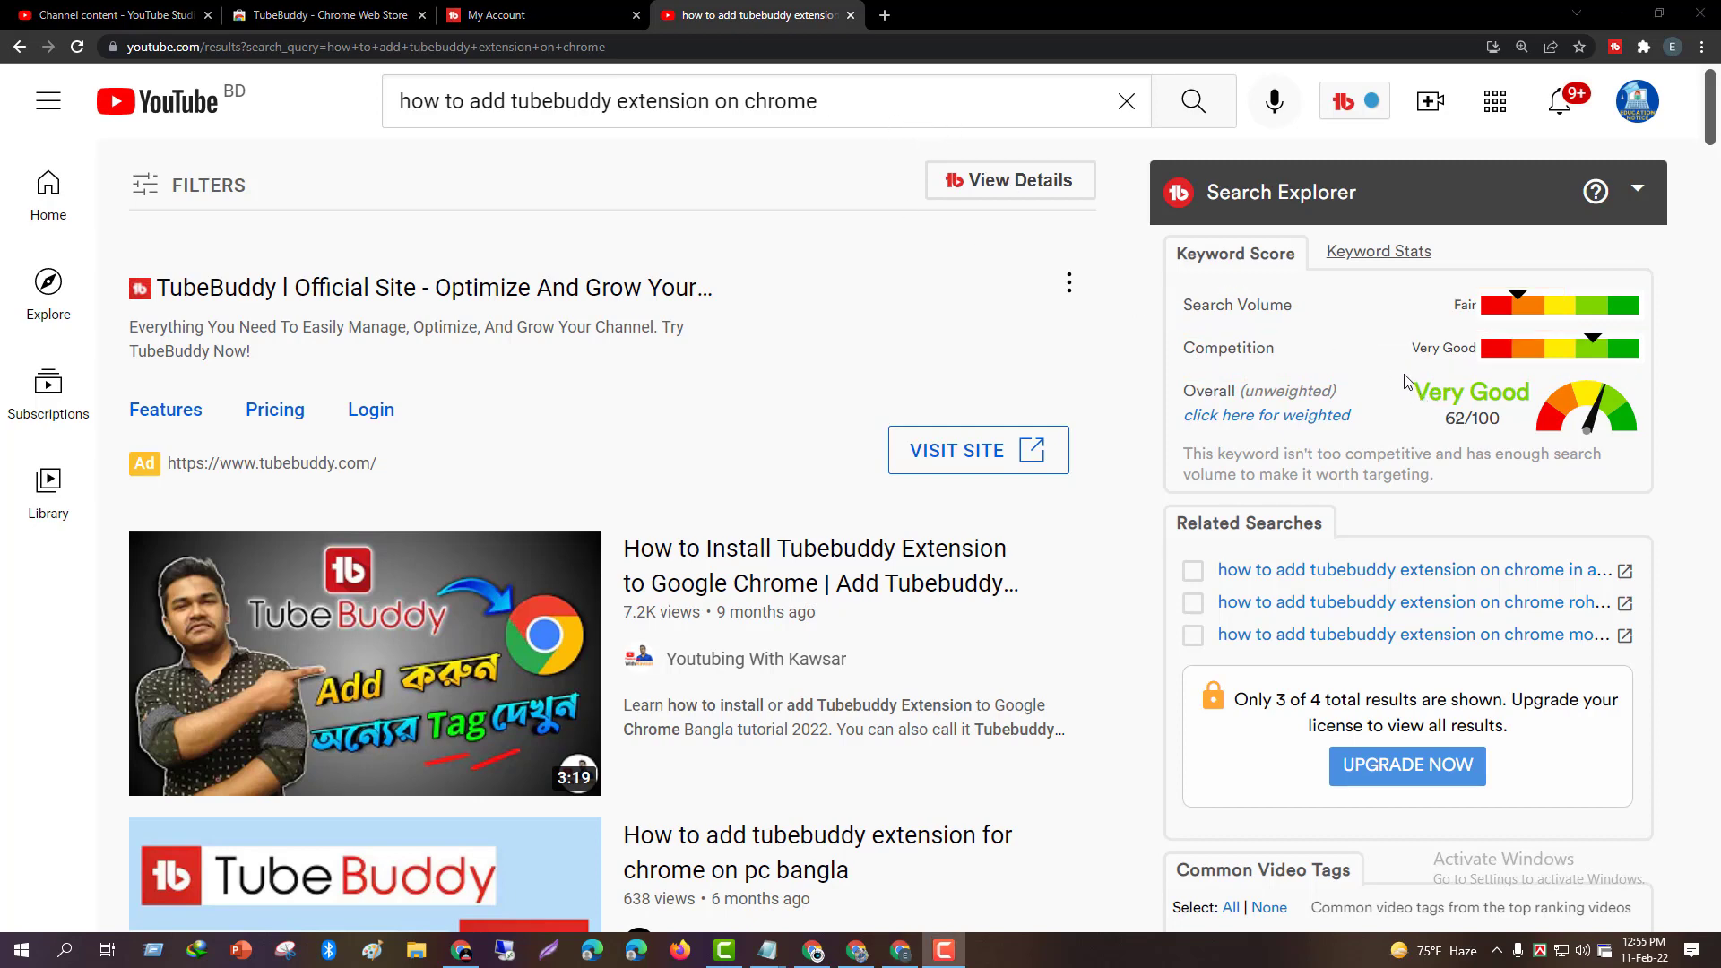
pyautogui.moveTo(1405, 375)
pyautogui.mouseDown()
pyautogui.moveTo(1431, 418)
pyautogui.moveTo(1541, 431)
pyautogui.mouseUp()
pyautogui.press('Escape')
# Replace "extension on chrome" in the query with "youtube" and search for "how to add tubebuddy youtube".
pyautogui.click(868, 111)
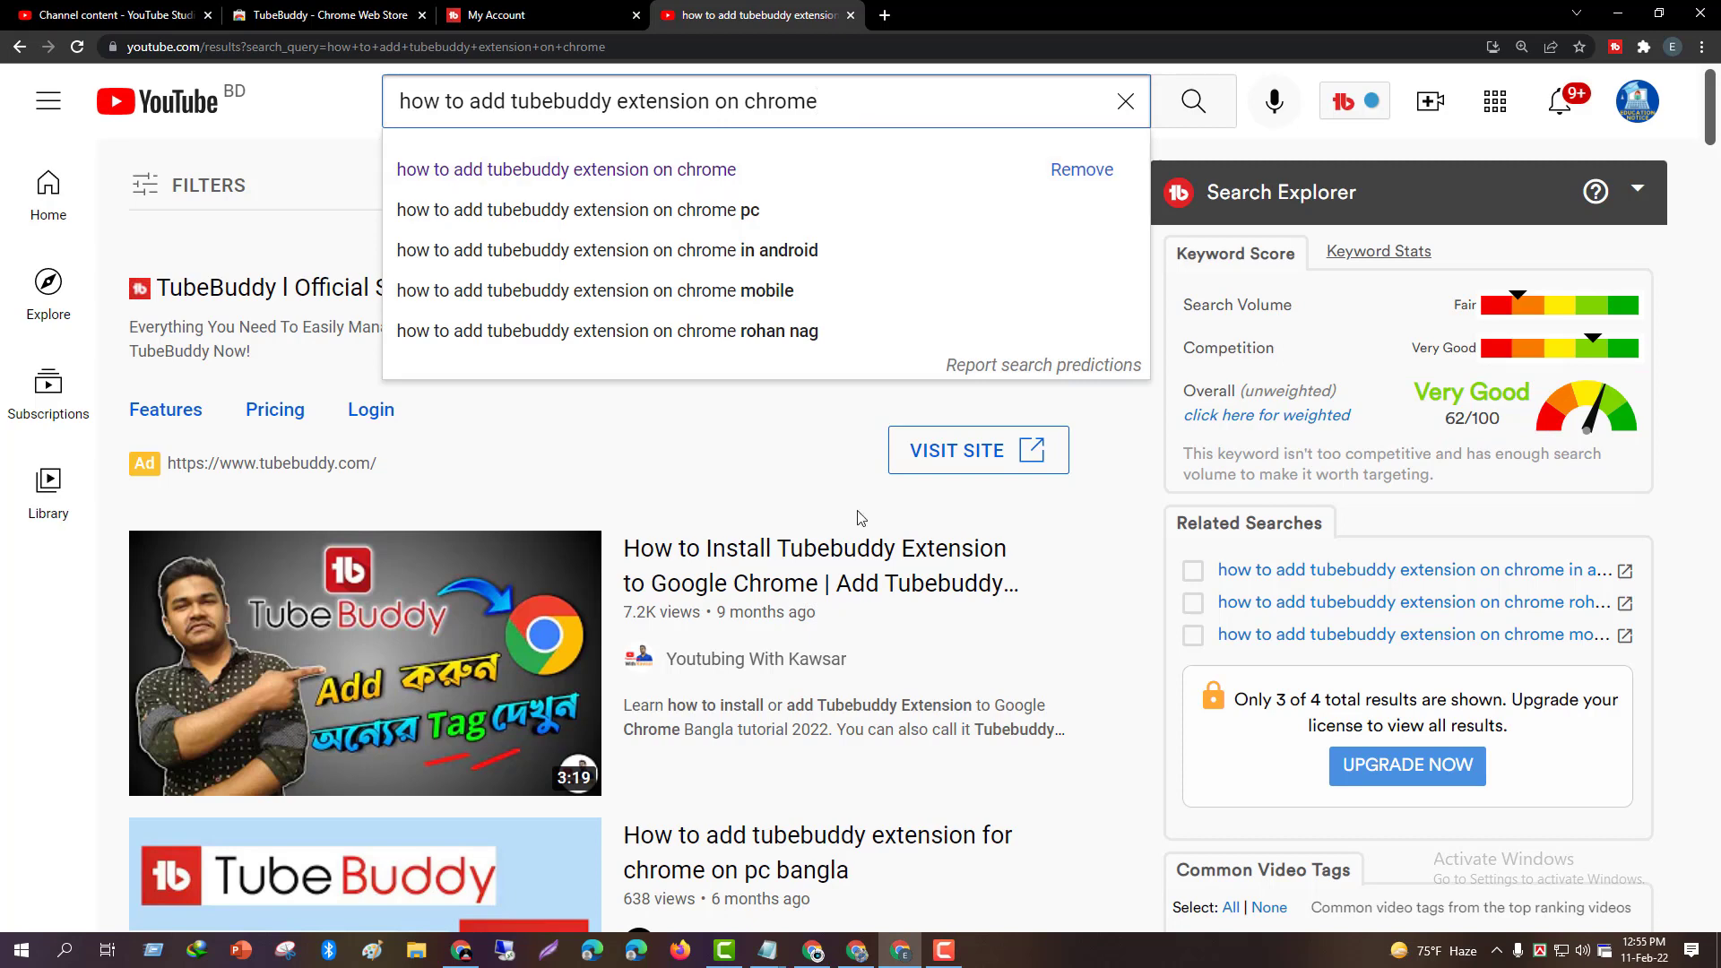
pyautogui.click(954, 958)
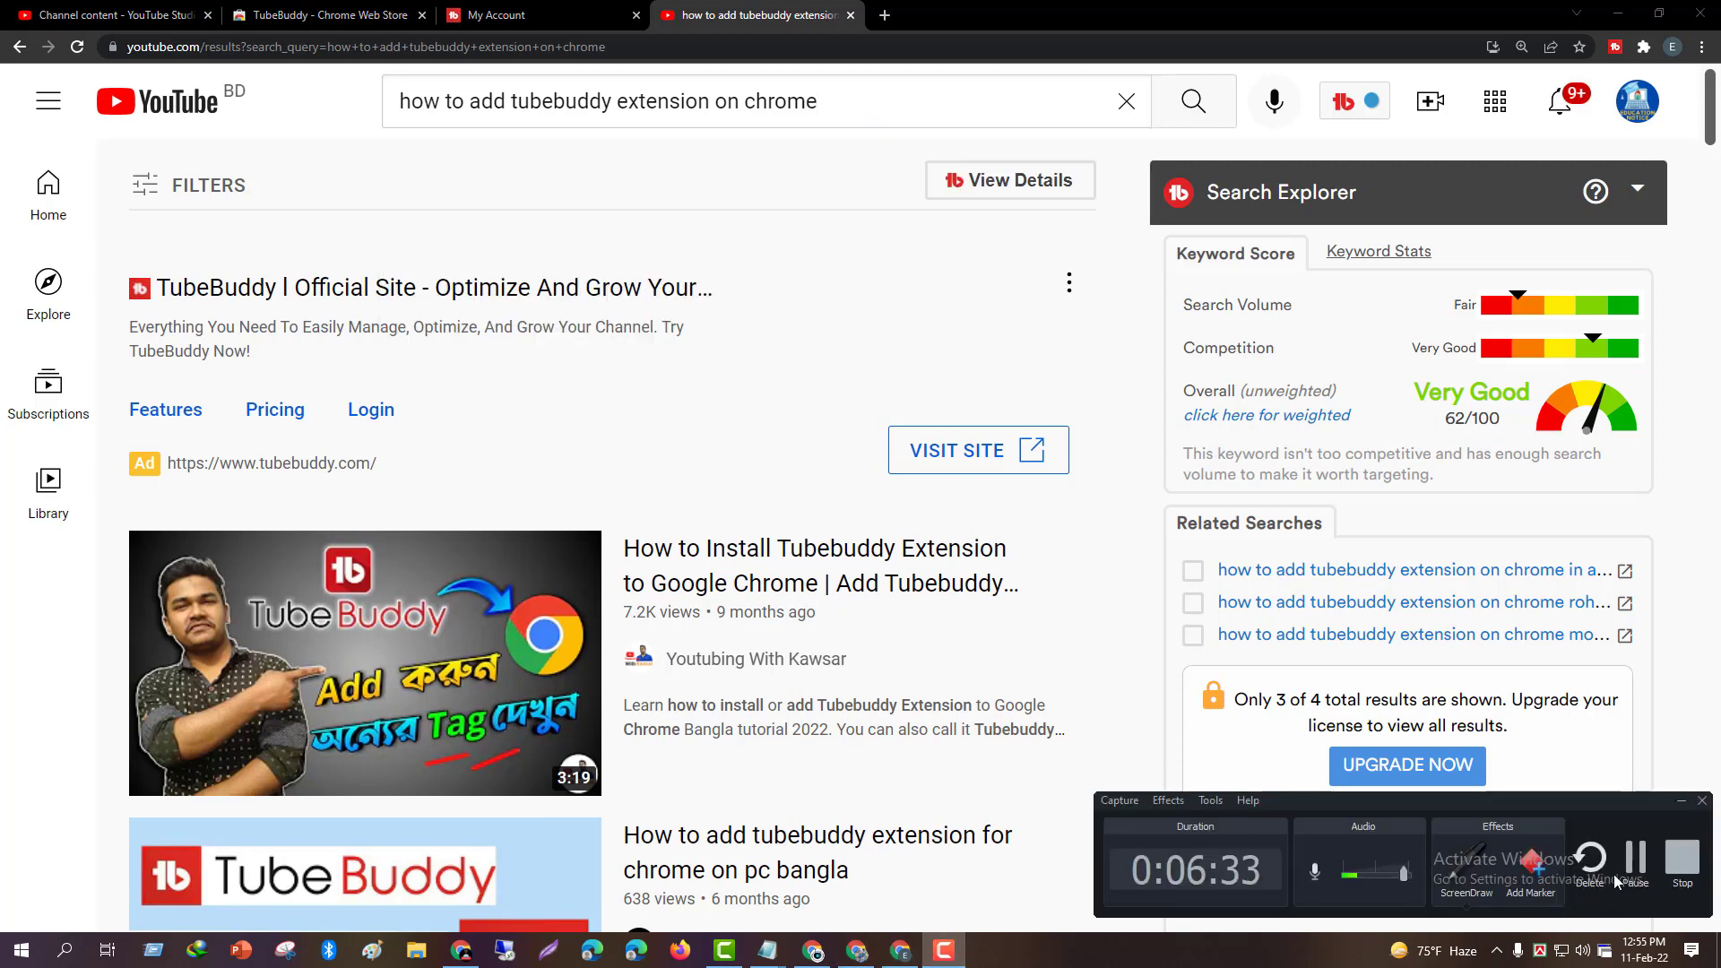
pyautogui.click(954, 958)
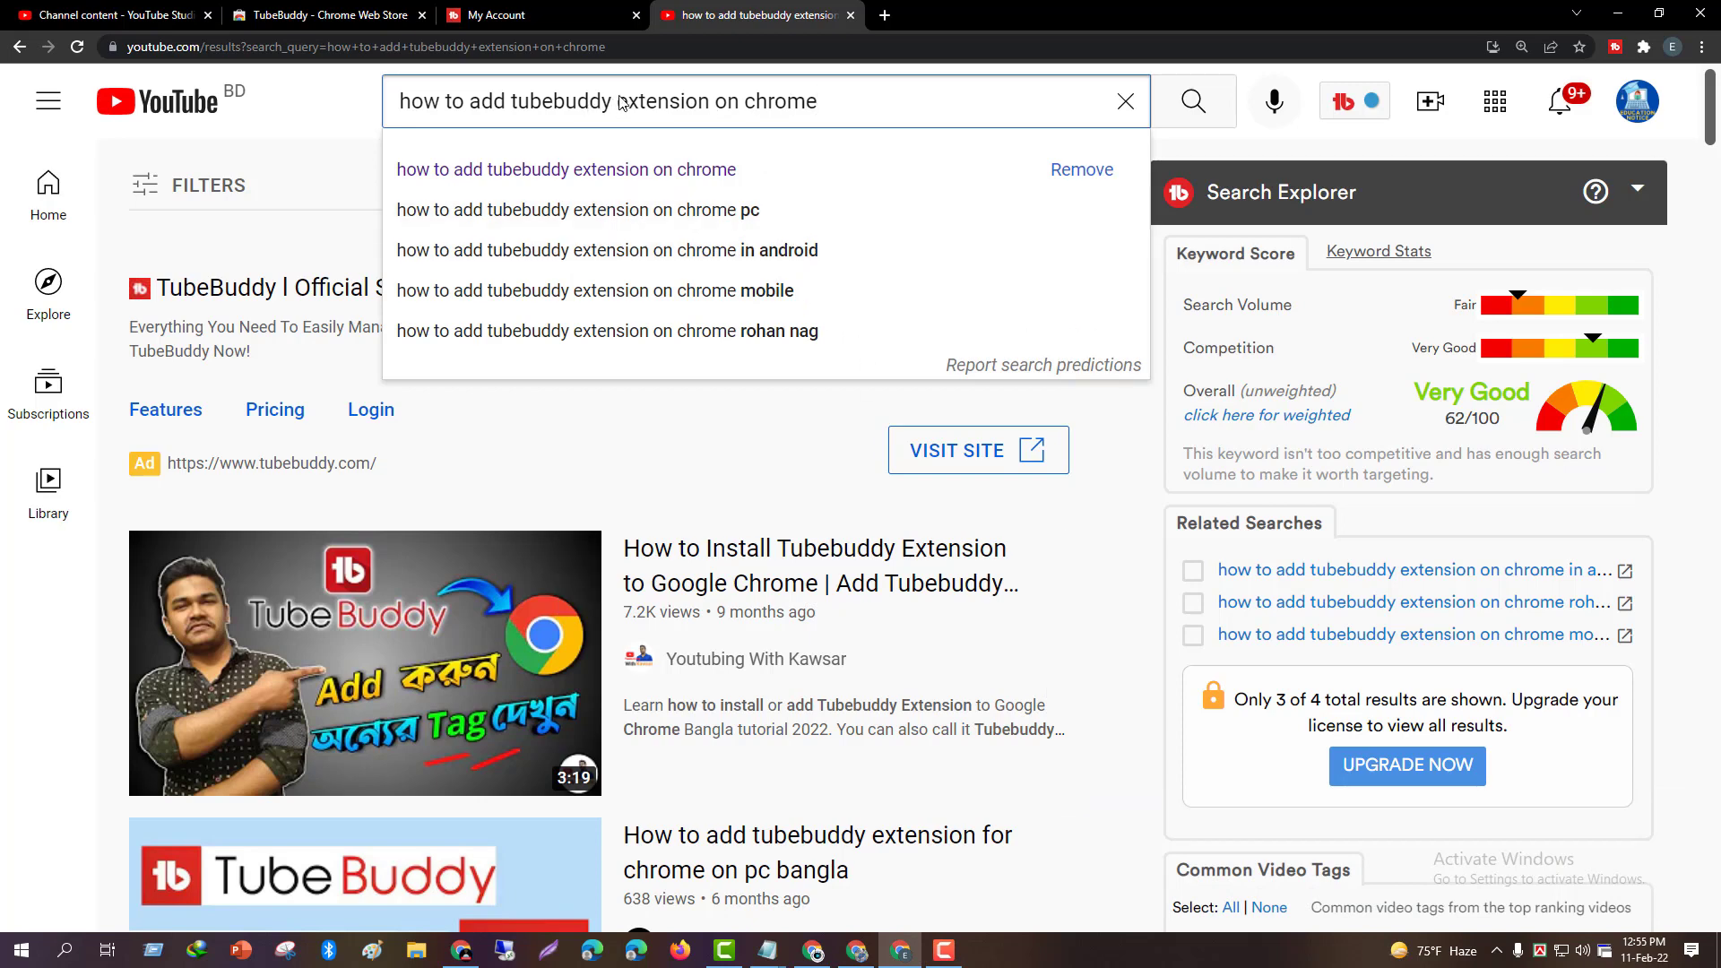
pyautogui.moveTo(619, 101); pyautogui.dragTo(934, 100)
pyautogui.press('BackSpace')
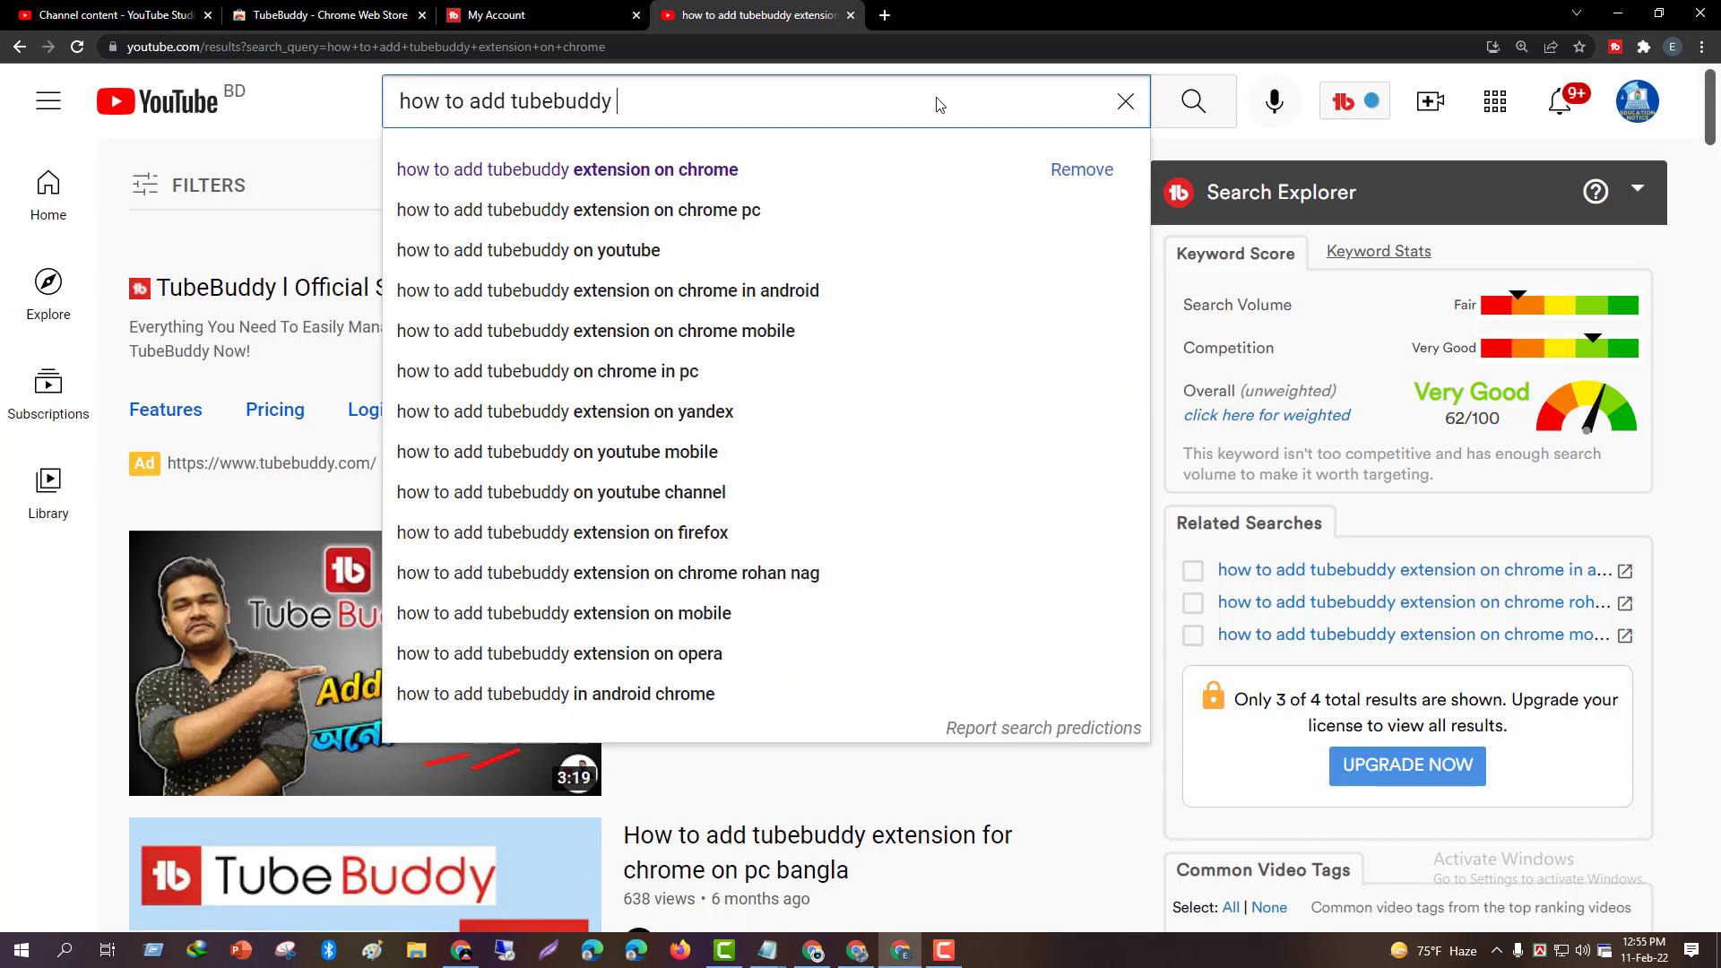
pyautogui.write('youtu')
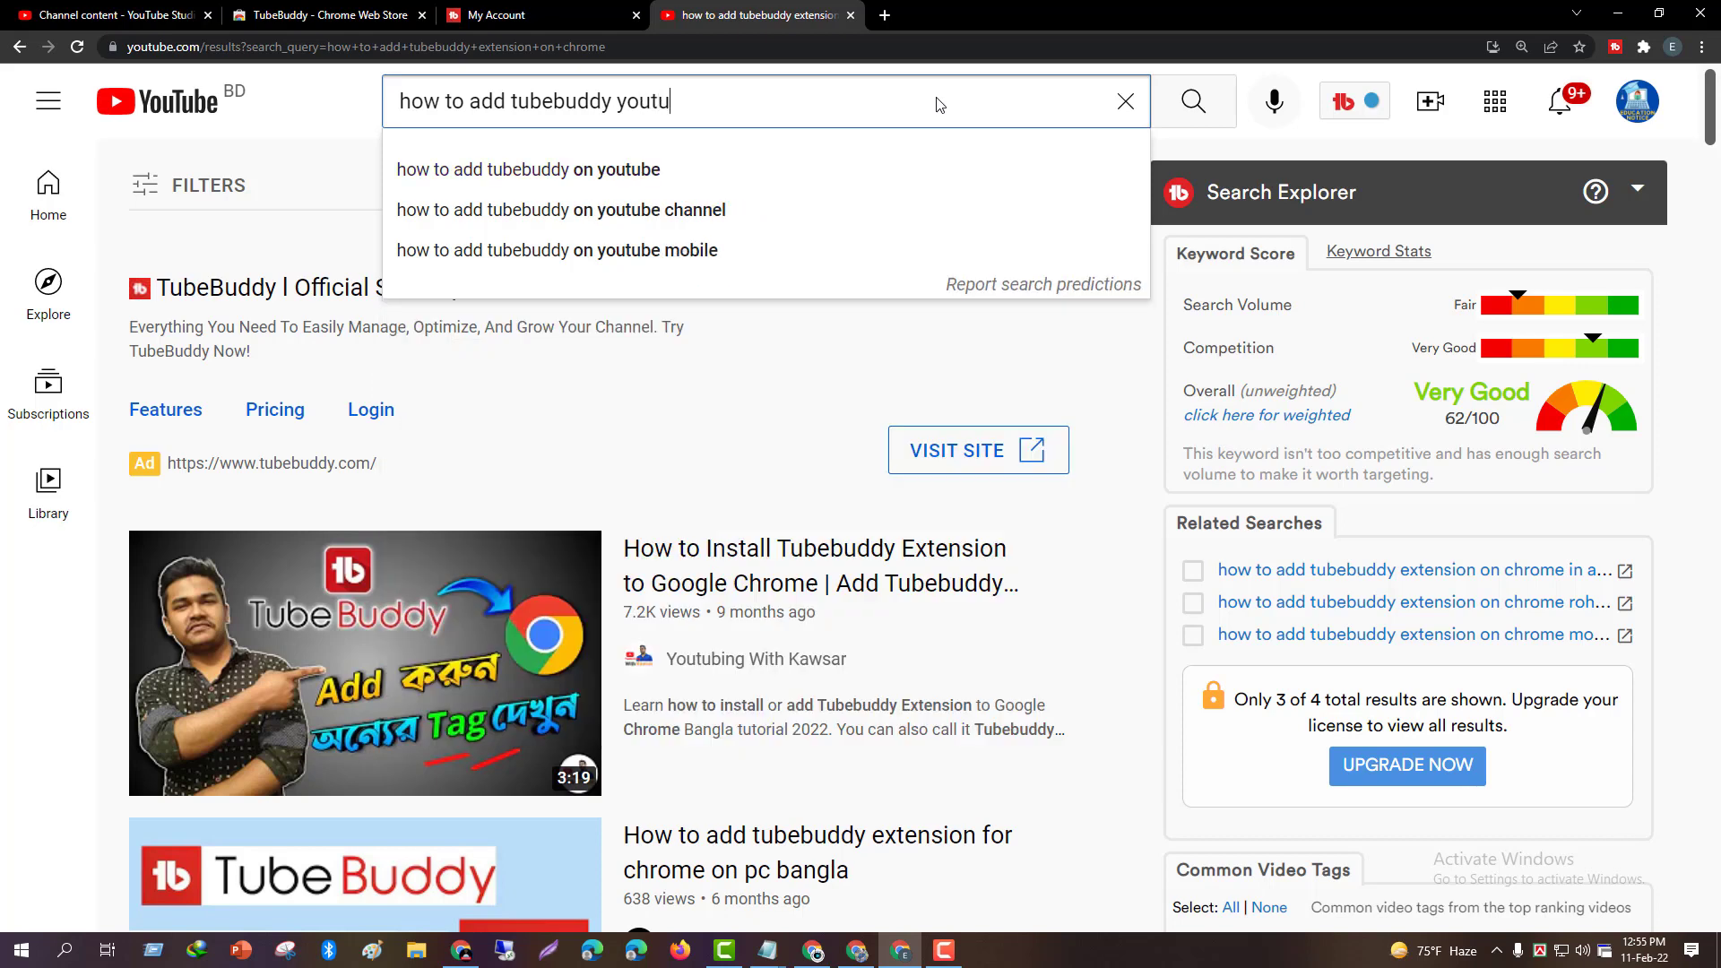
pyautogui.write('be')
pyautogui.press('Return')
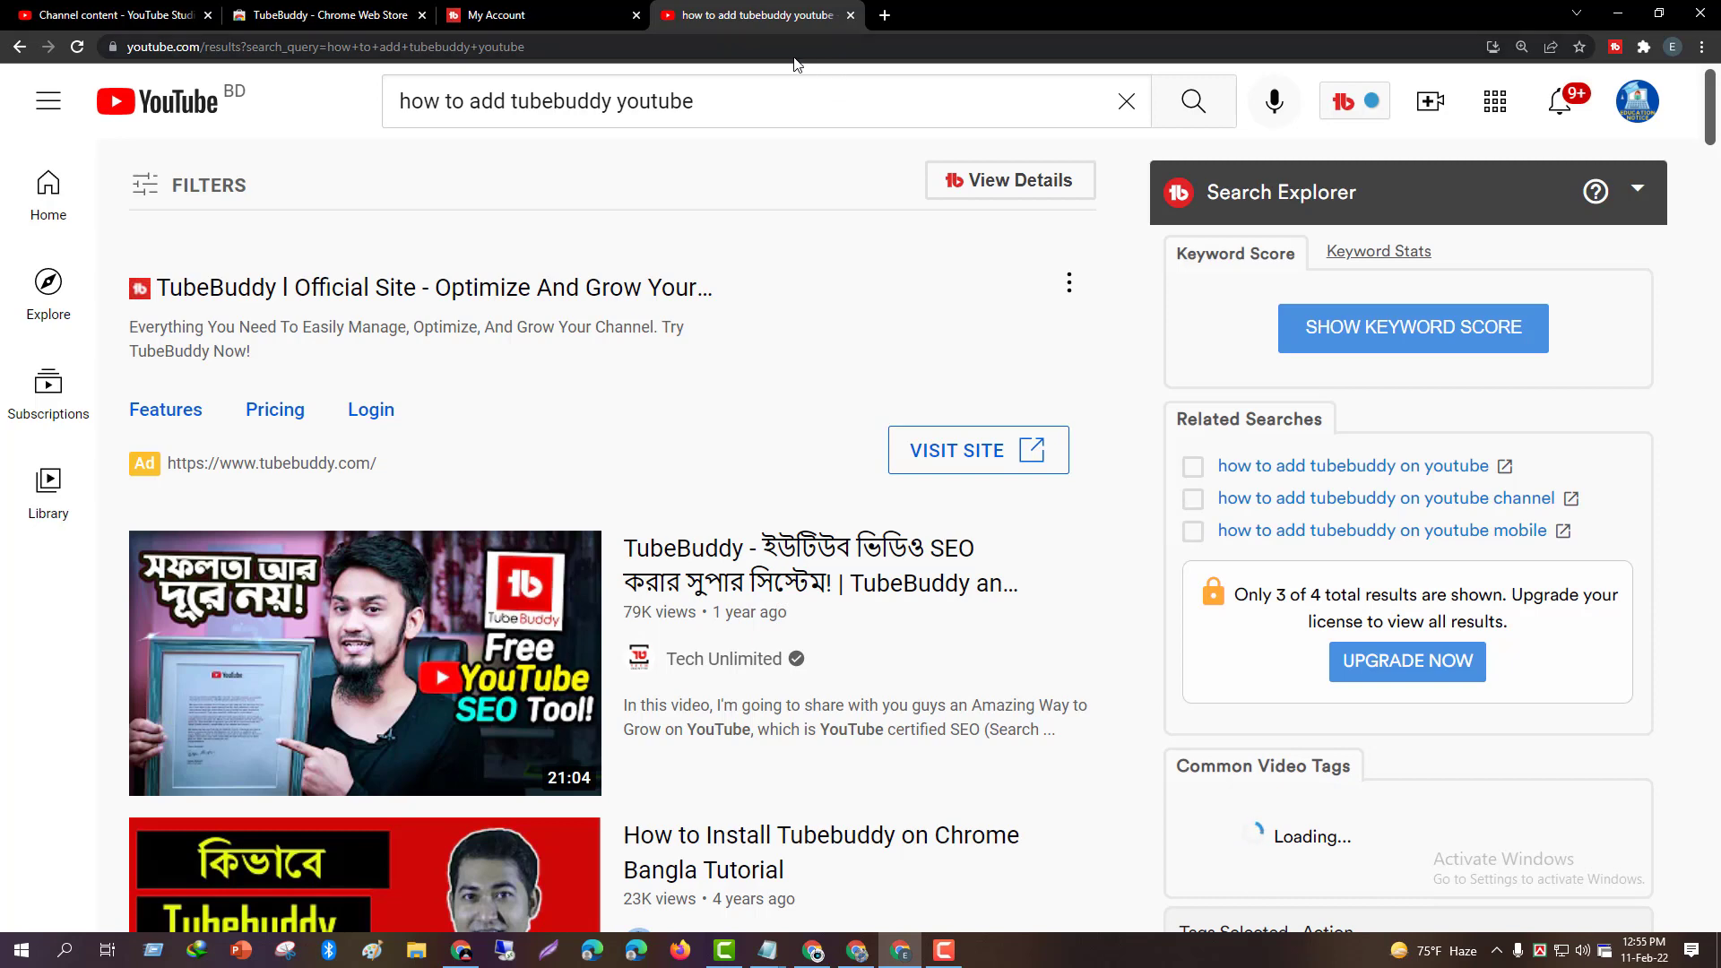
# Show the keyword score for "how to add tubebuddy youtube" and examine its search volume, competition and weighted score option.
pyautogui.click(1433, 327)
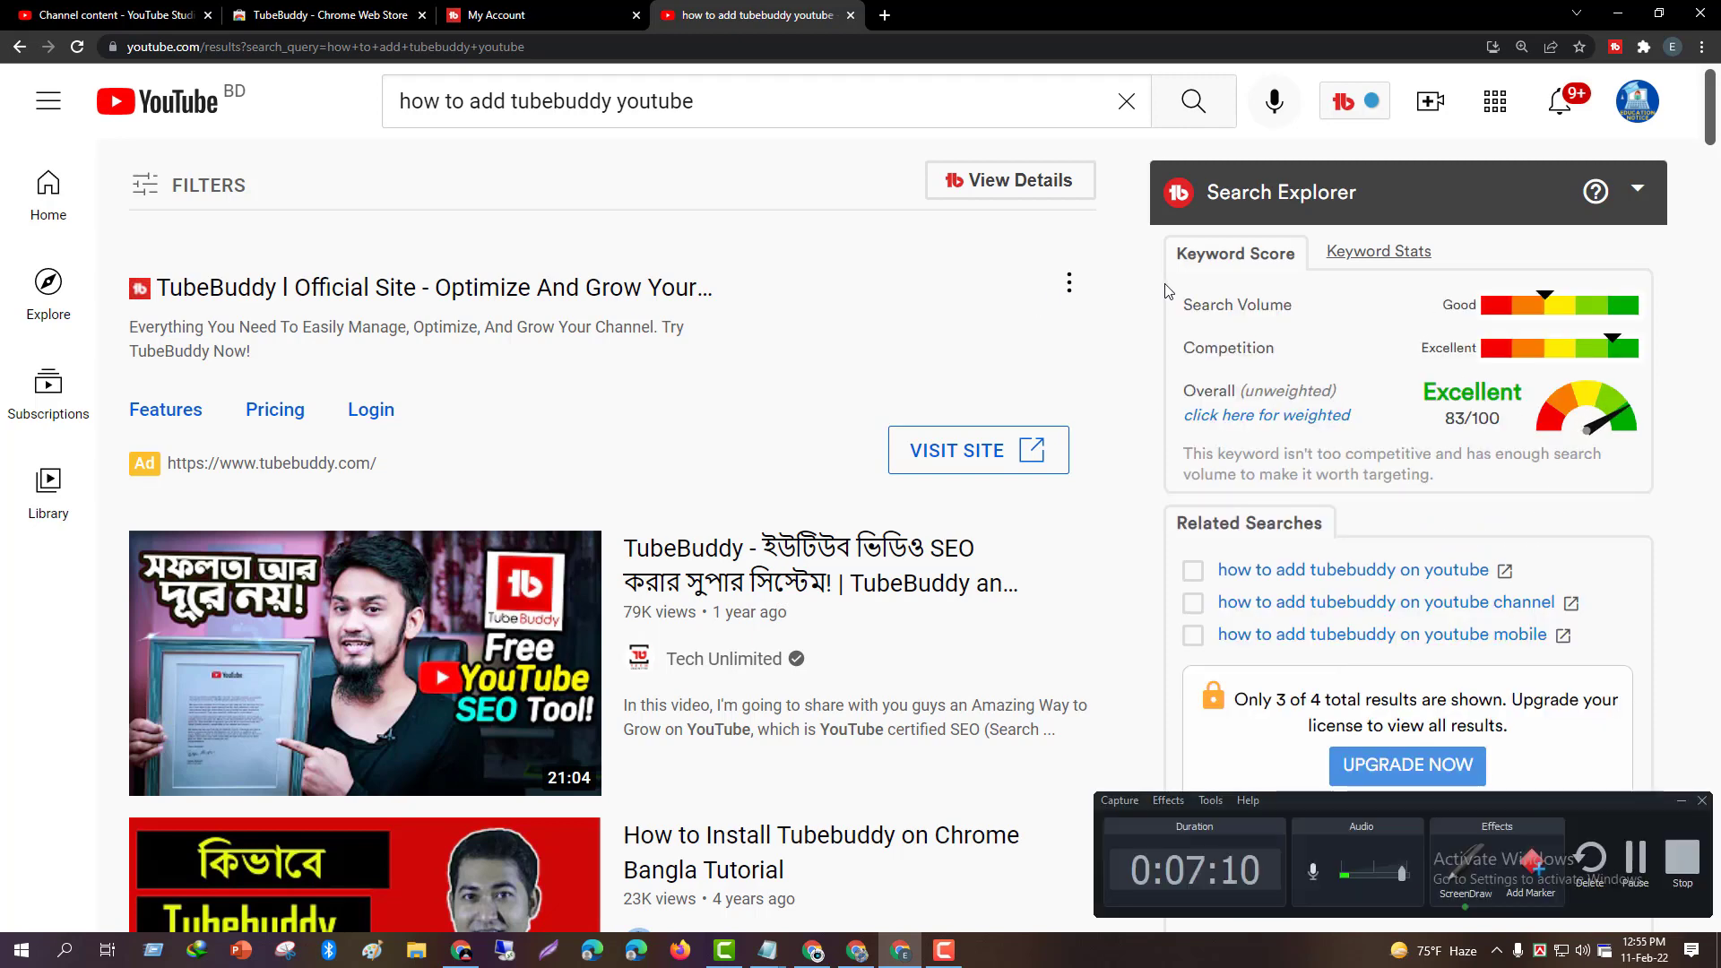
pyautogui.moveTo(1175, 287)
pyautogui.mouseDown()
pyautogui.moveTo(1180, 303)
pyautogui.moveTo(1663, 339)
pyautogui.mouseUp()
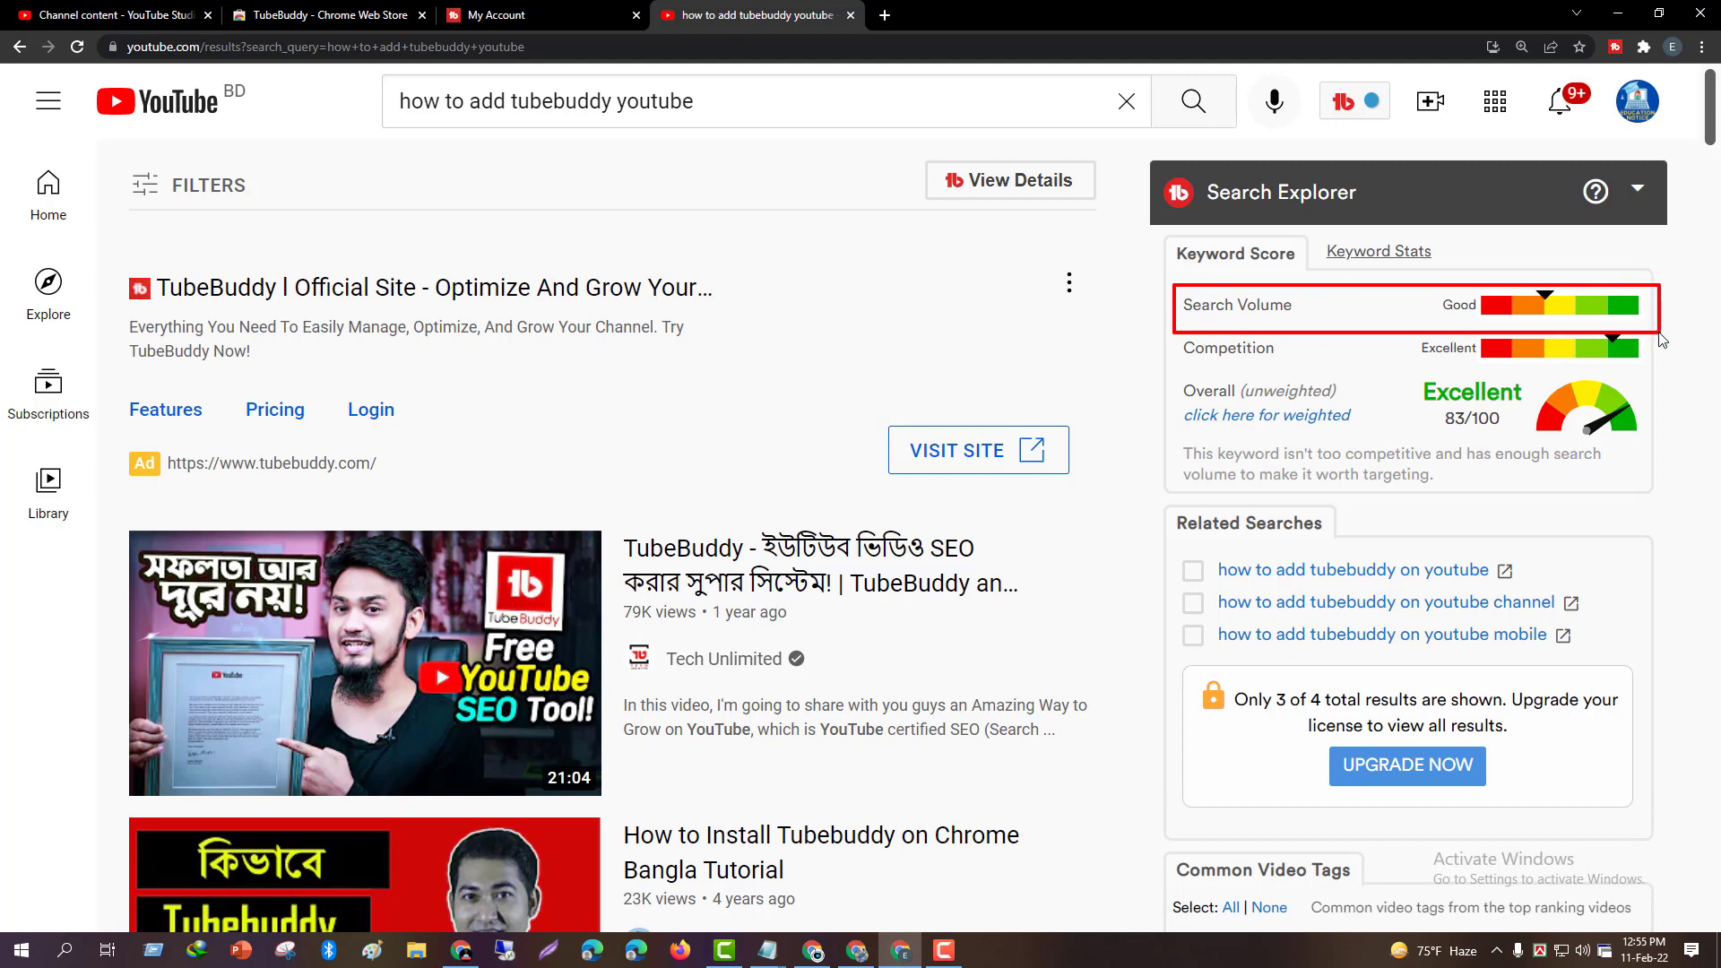
pyautogui.moveTo(1172, 337)
pyautogui.mouseDown()
pyautogui.moveTo(1183, 353)
pyautogui.moveTo(1675, 386)
pyautogui.mouseUp()
pyautogui.press('Escape')
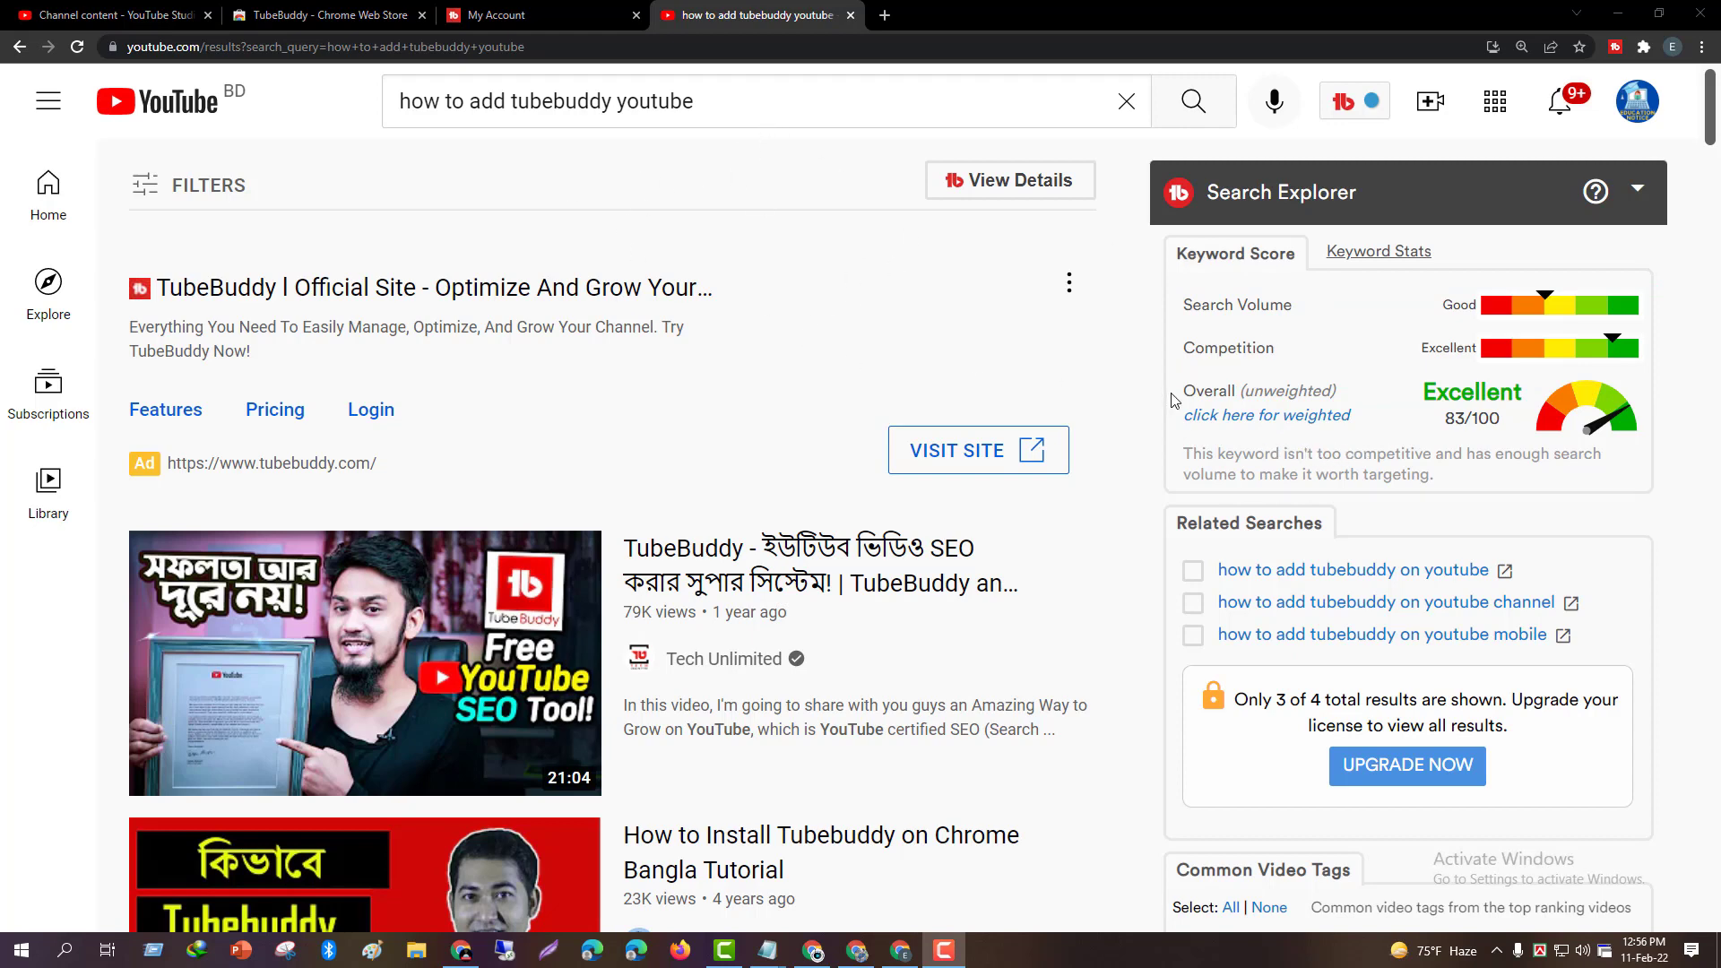
pyautogui.moveTo(1173, 404)
pyautogui.mouseDown()
pyautogui.moveTo(1219, 435)
pyautogui.moveTo(1381, 445)
pyautogui.mouseUp()
pyautogui.press('Escape')
# Open Keyword Explorer from the weighted score link, explore the related search "how to add tubebuddy on youtube" and check its optimization strength.
pyautogui.click(1315, 425)
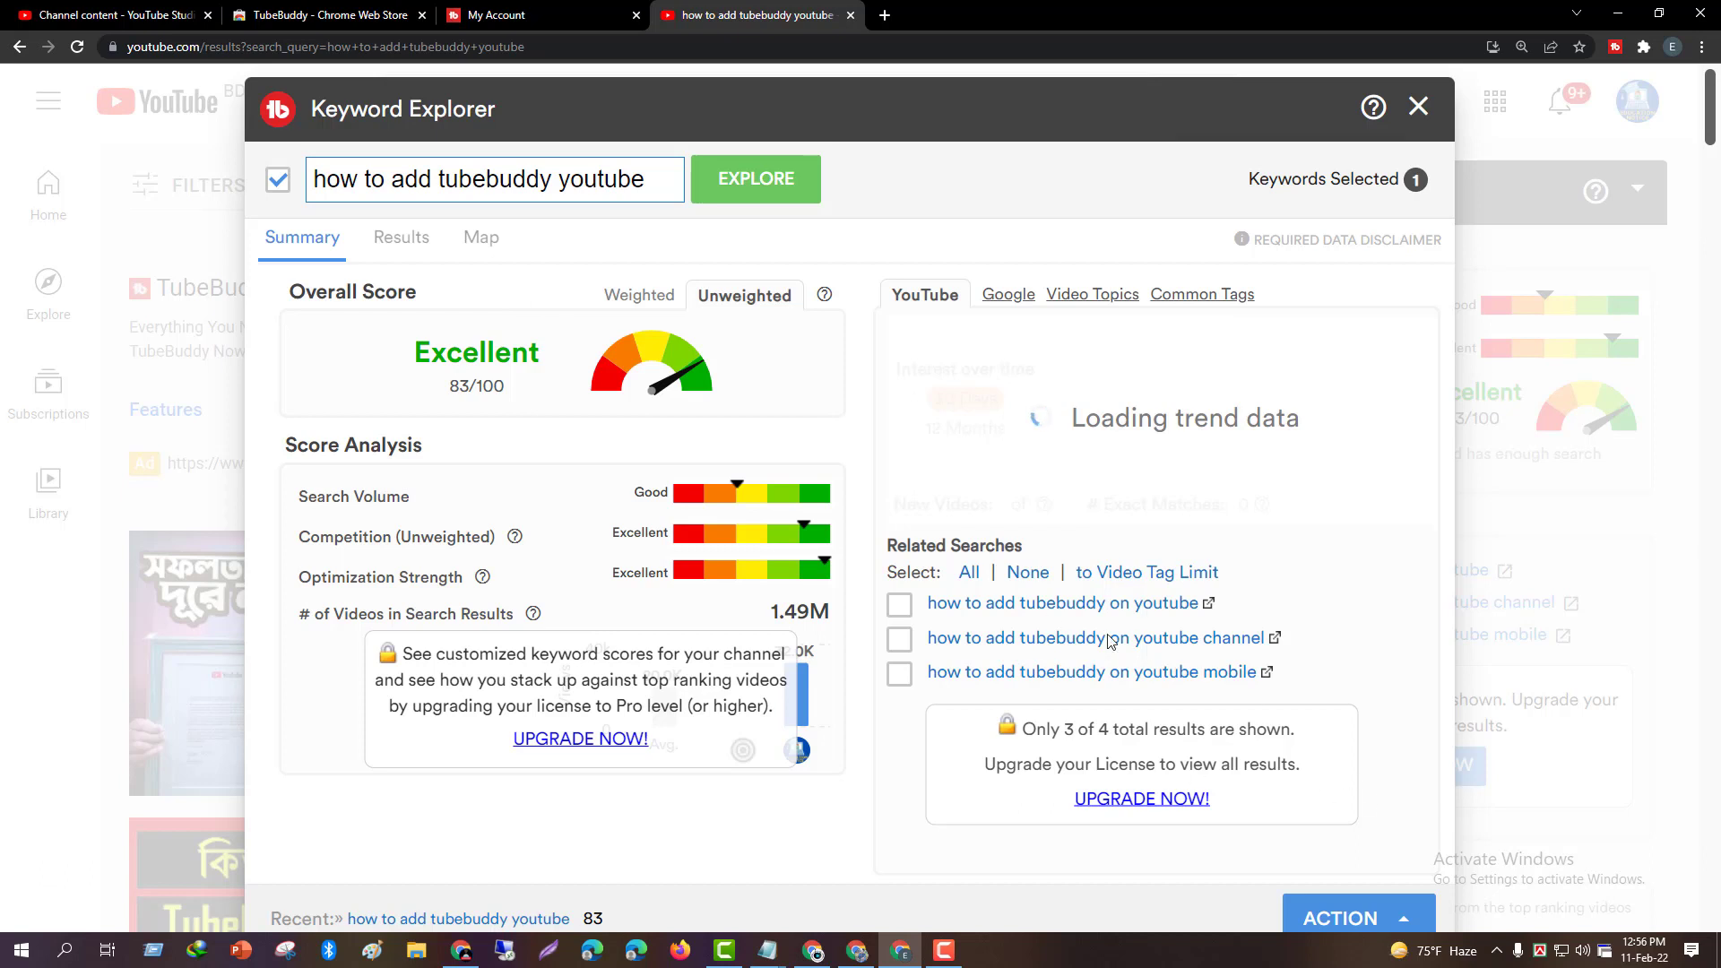
pyautogui.click(1071, 605)
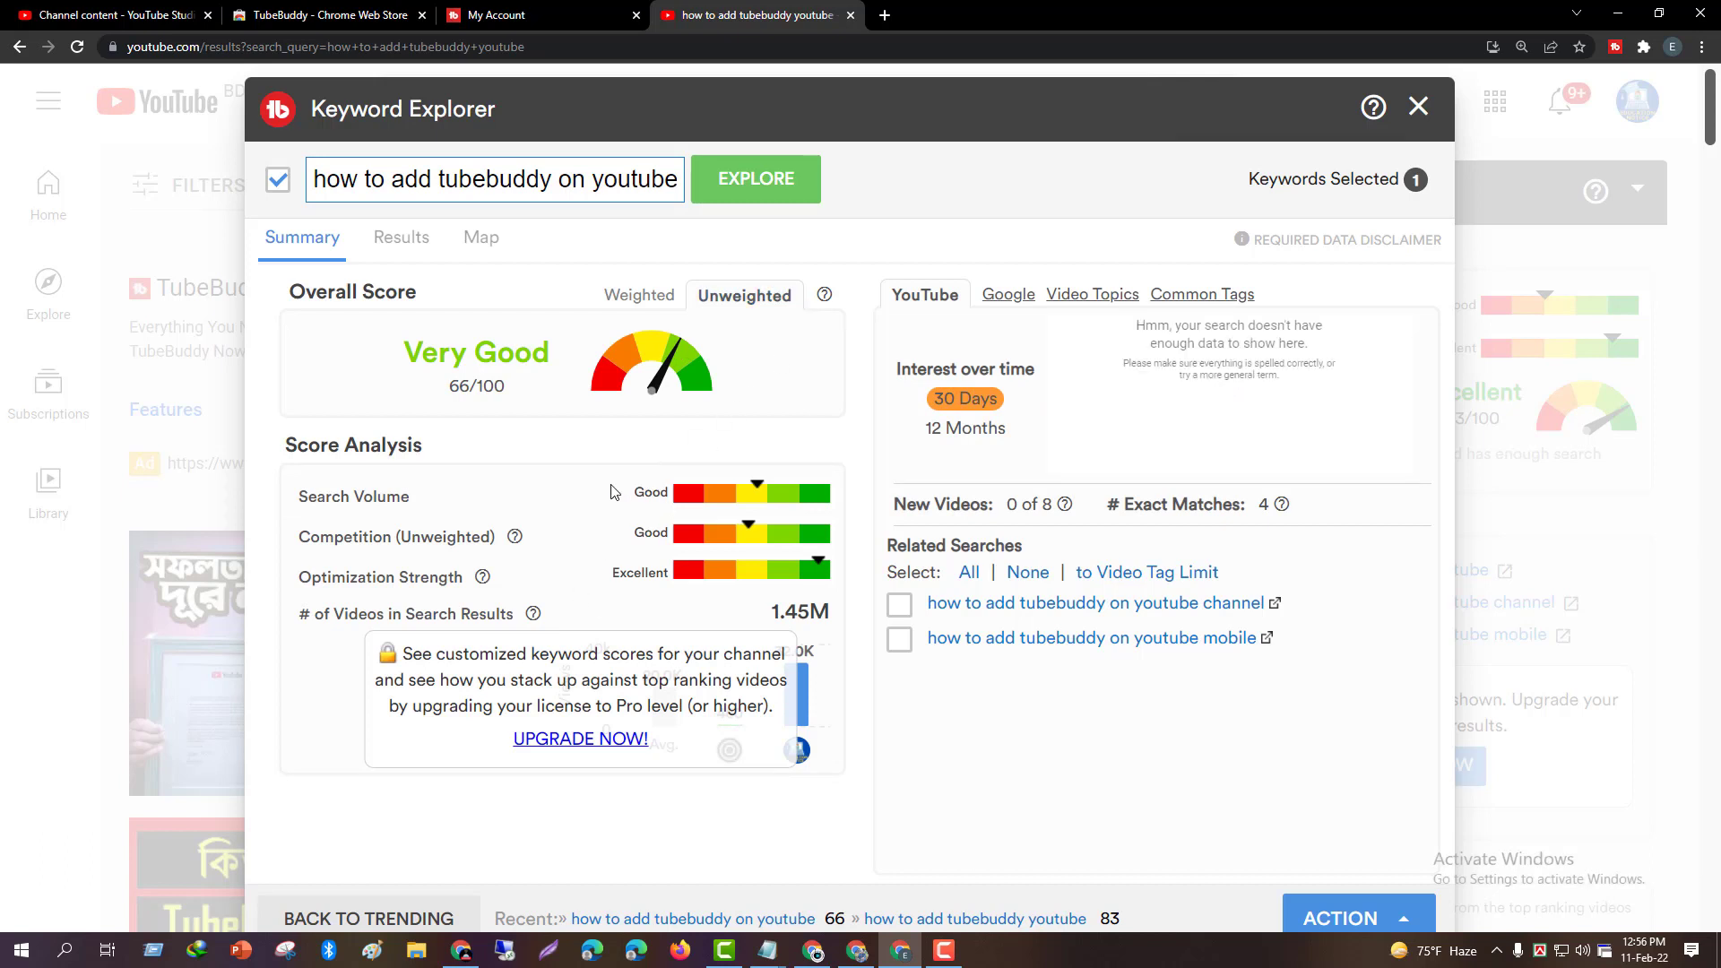
pyautogui.moveTo(299, 567); pyautogui.dragTo(510, 591)
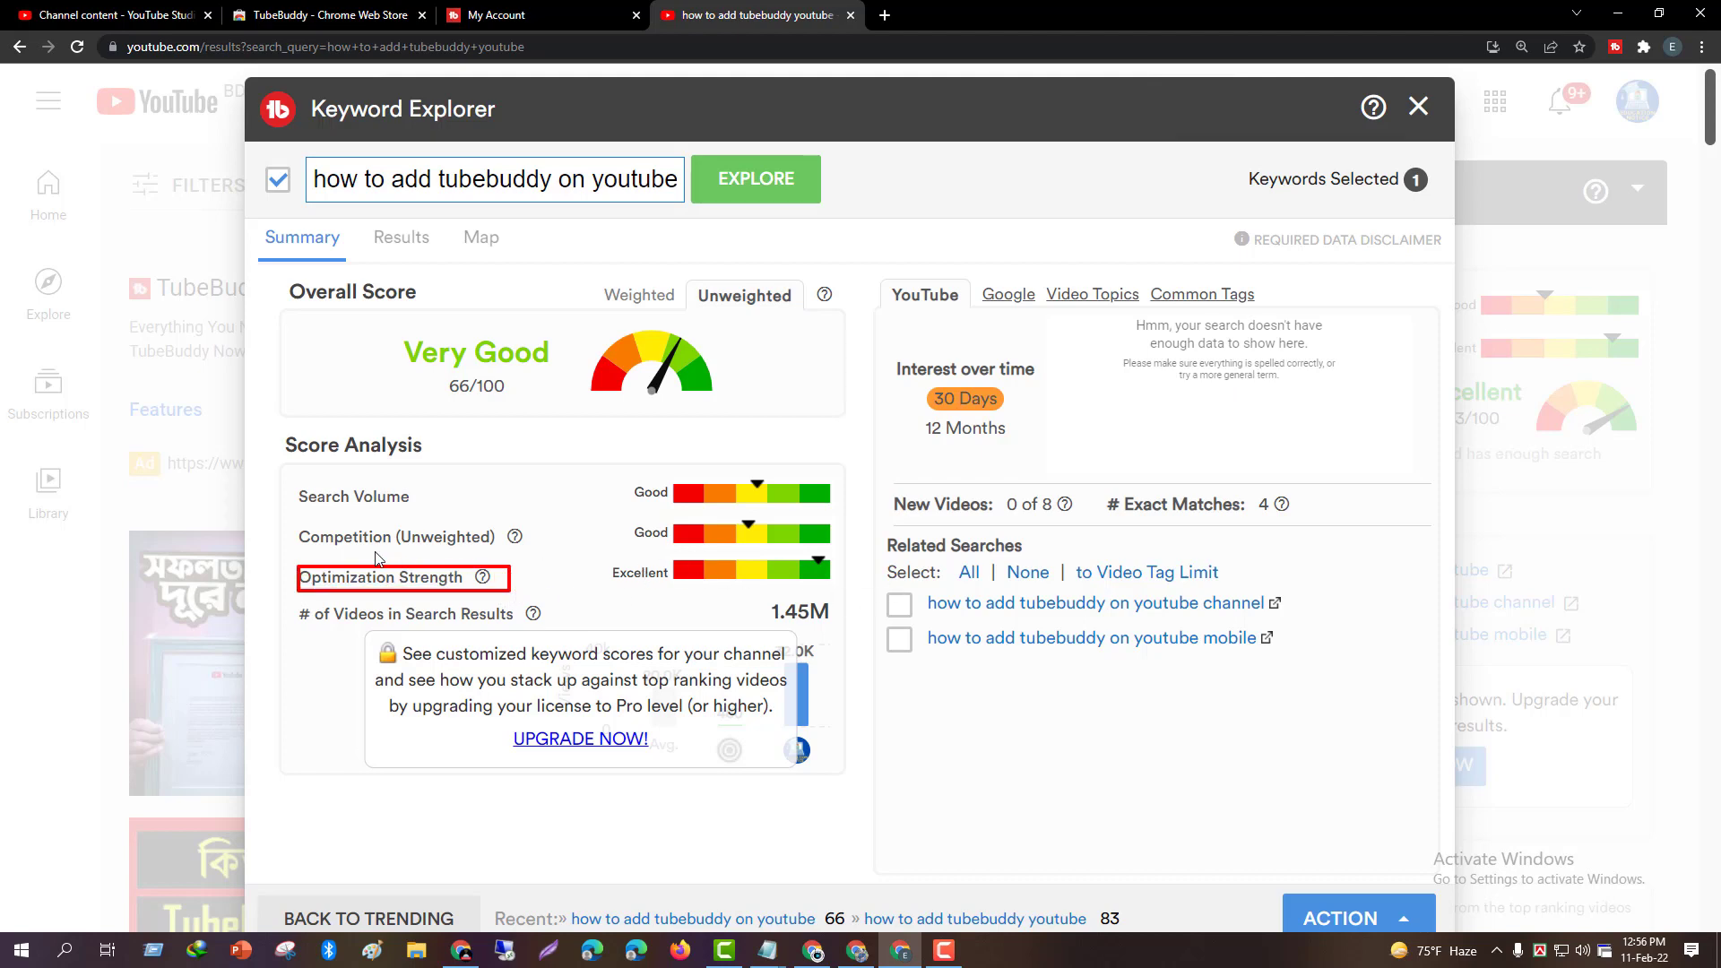
pyautogui.press('Escape')
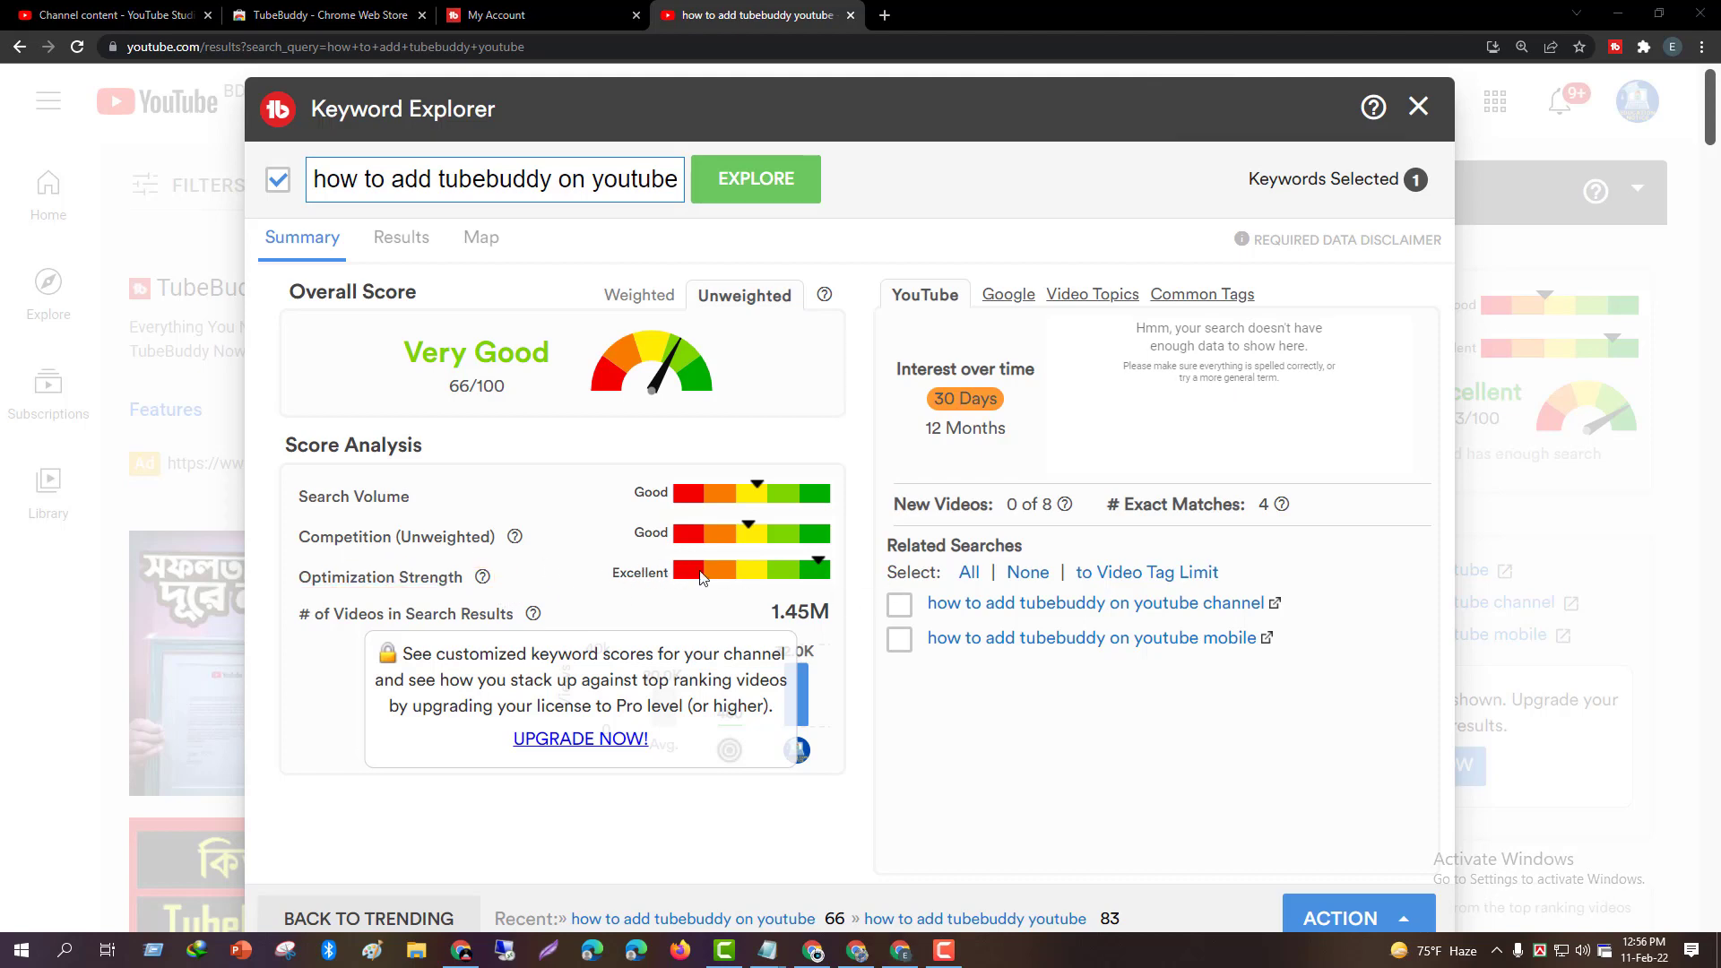
# Compare the Google and YouTube trend data and related searches for the keyword, and close Keyword Explorer.
pyautogui.click(1007, 296)
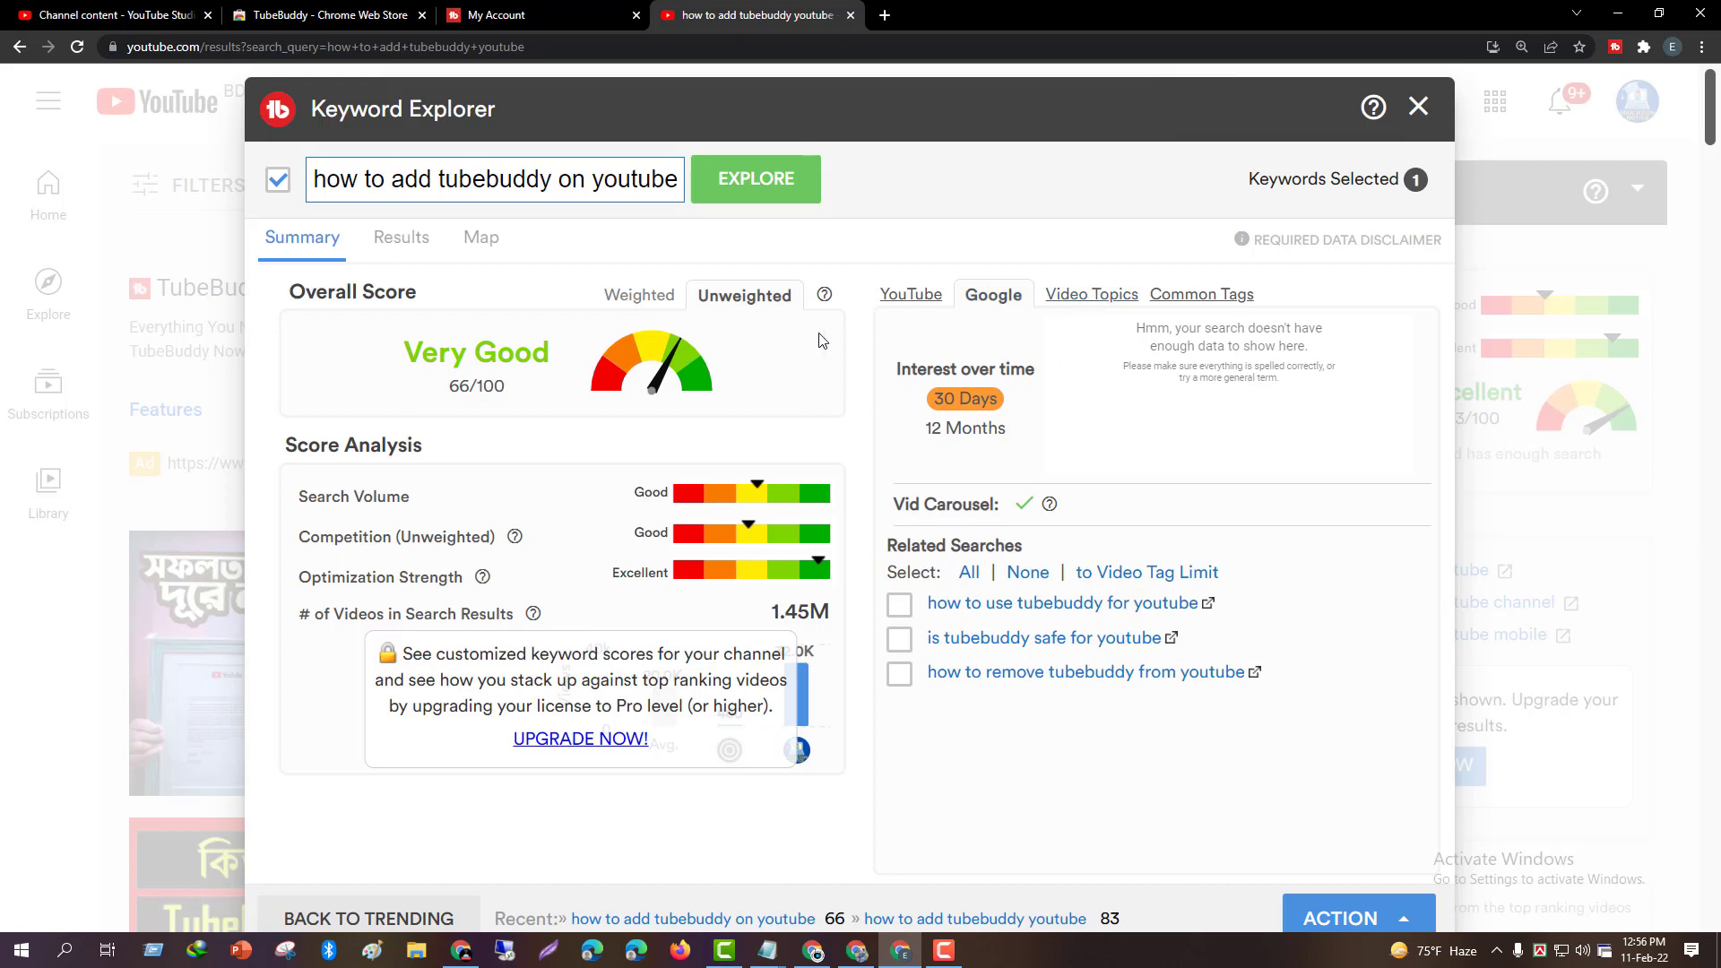
pyautogui.click(916, 296)
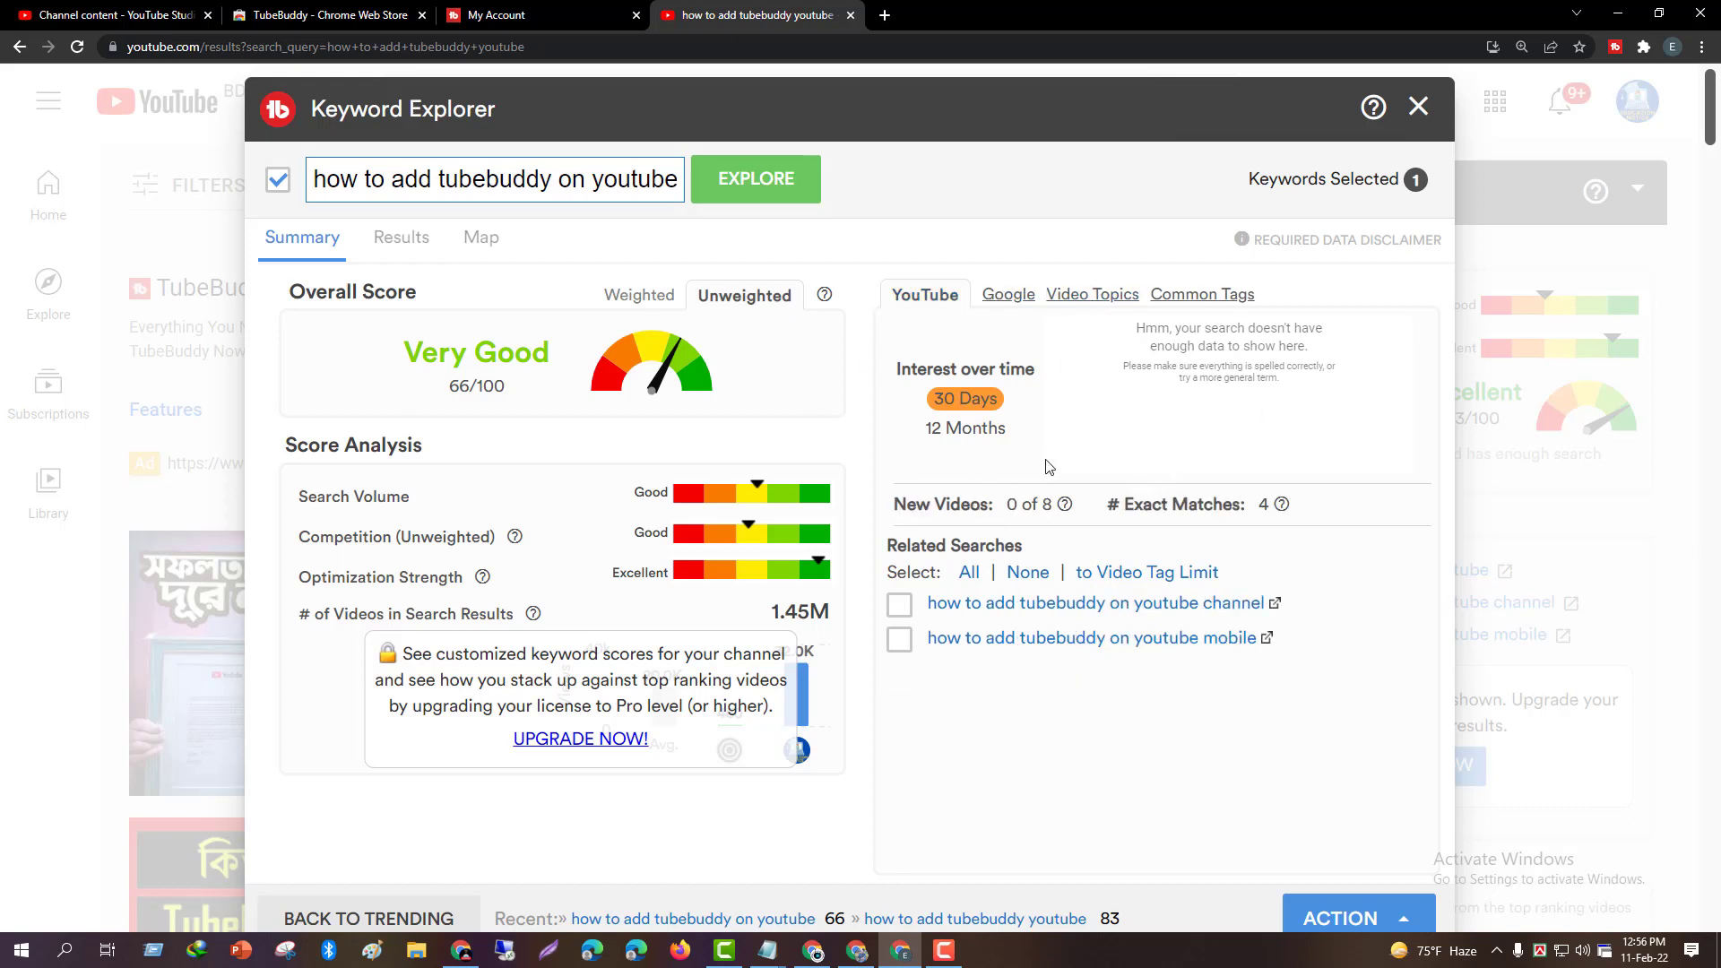
pyautogui.click(1417, 107)
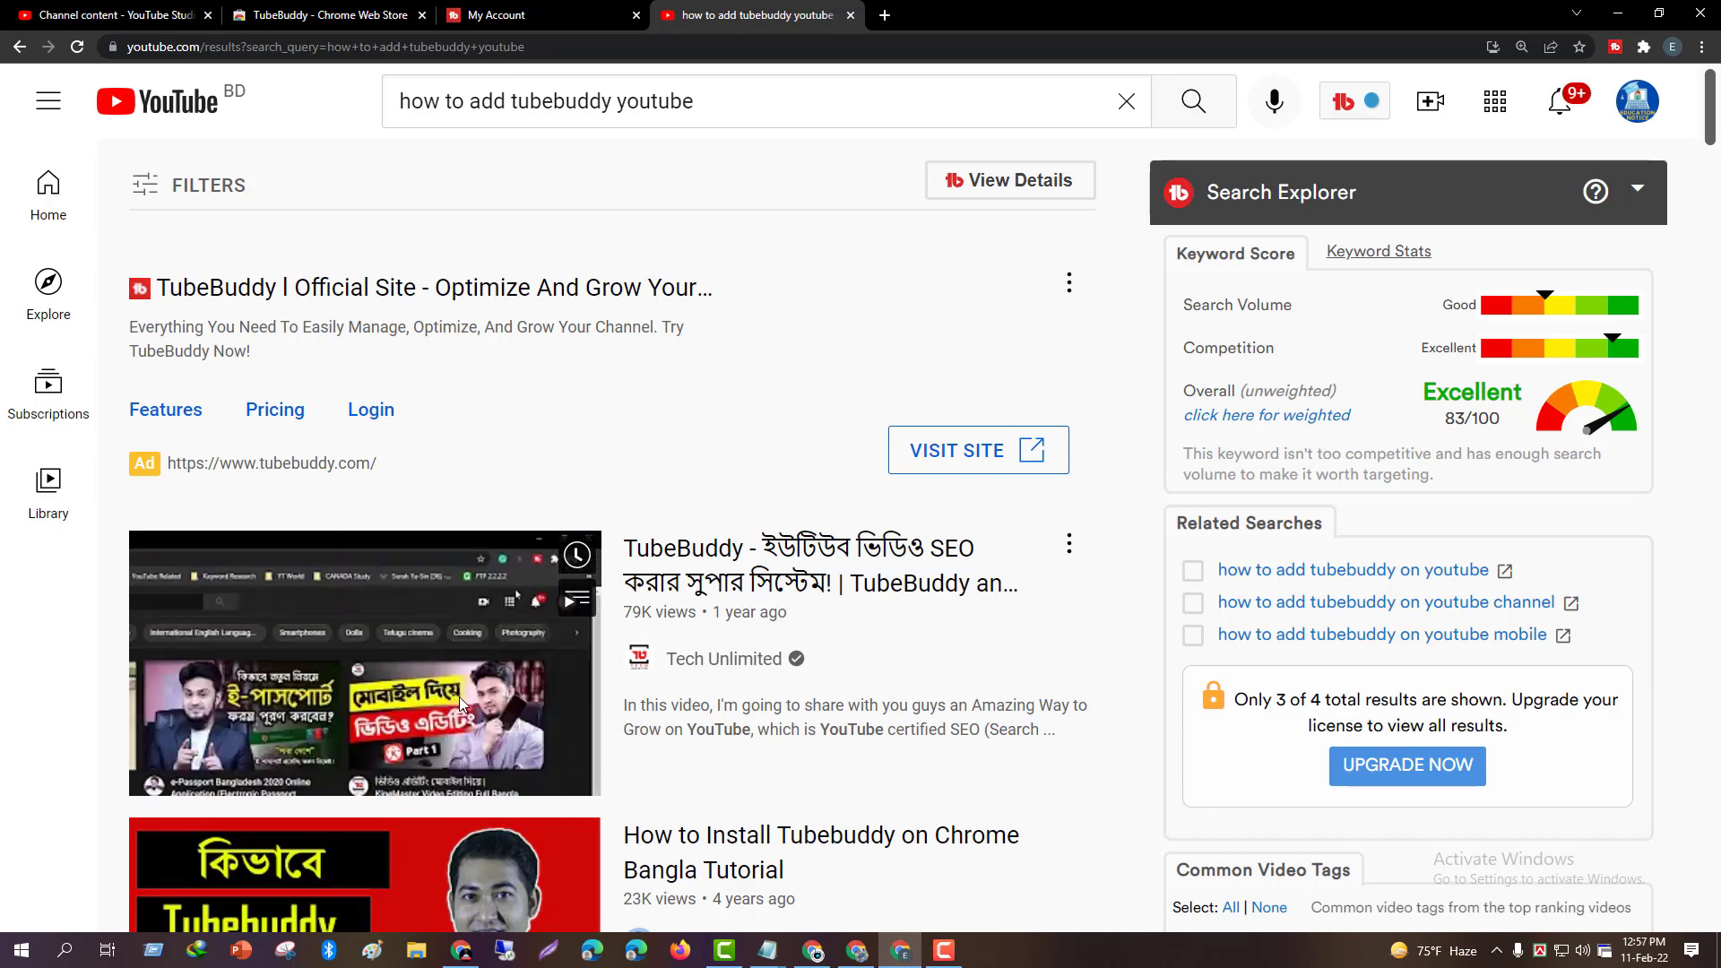
# Open the Tech Unlimited TubeBuddy video from the search results, pause it and examine its Videolytics summary and SEO data.
pyautogui.click(460, 695)
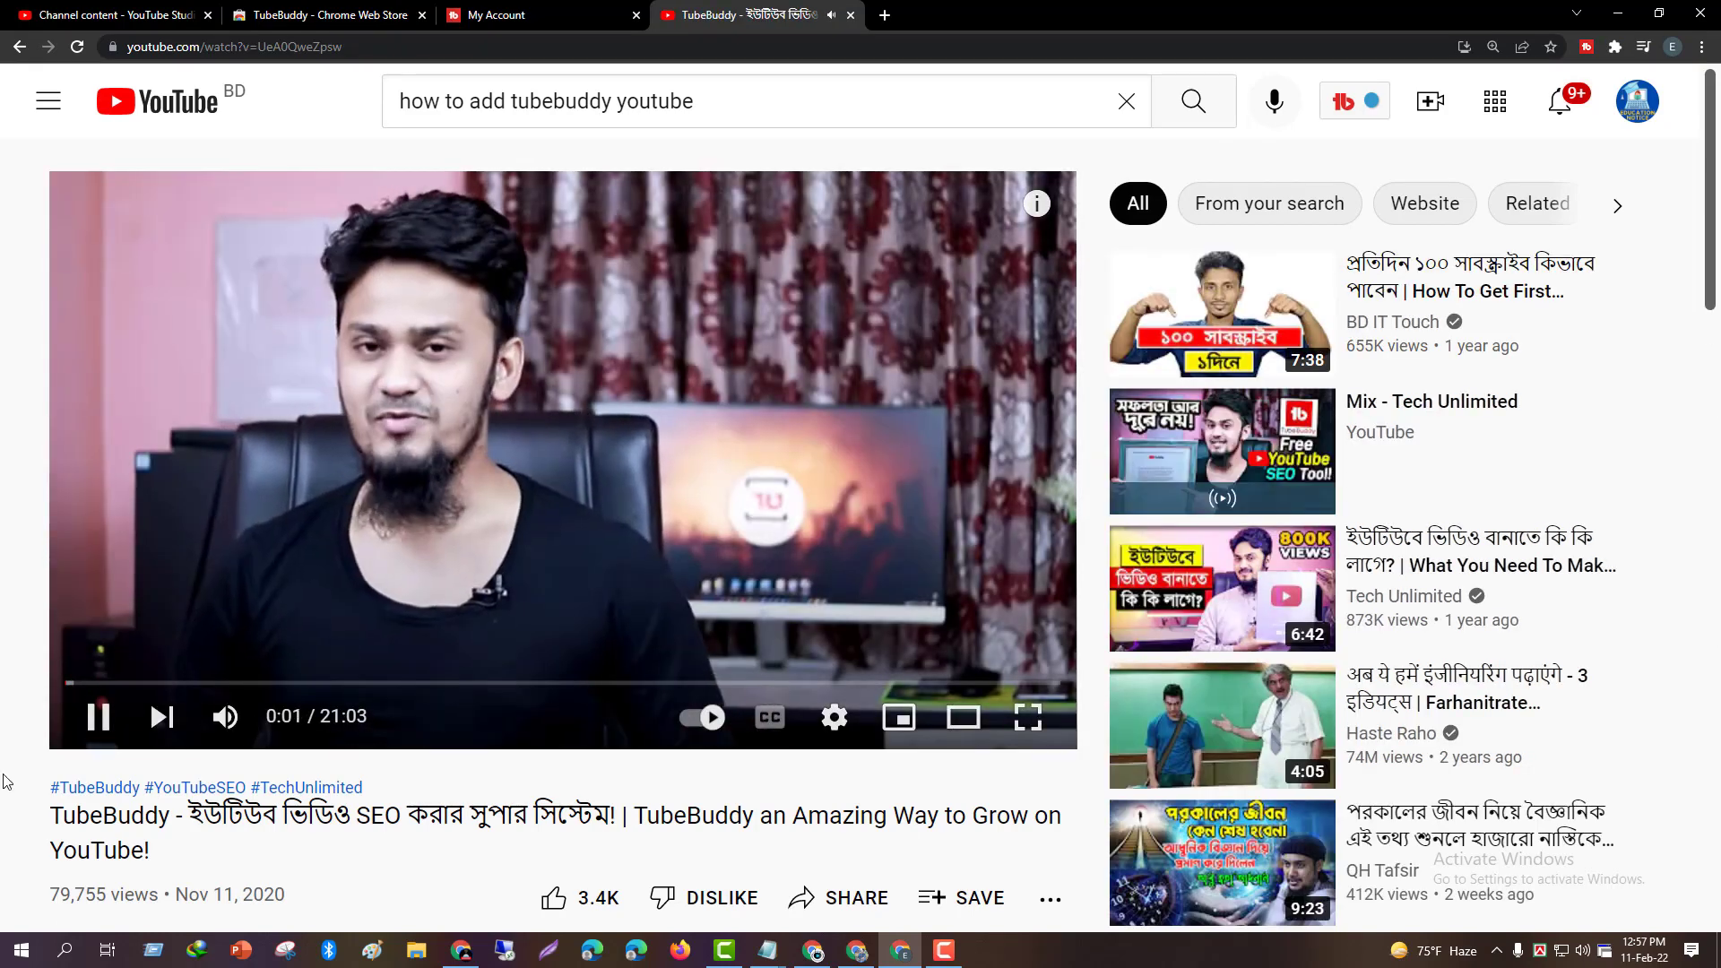
pyautogui.click(101, 728)
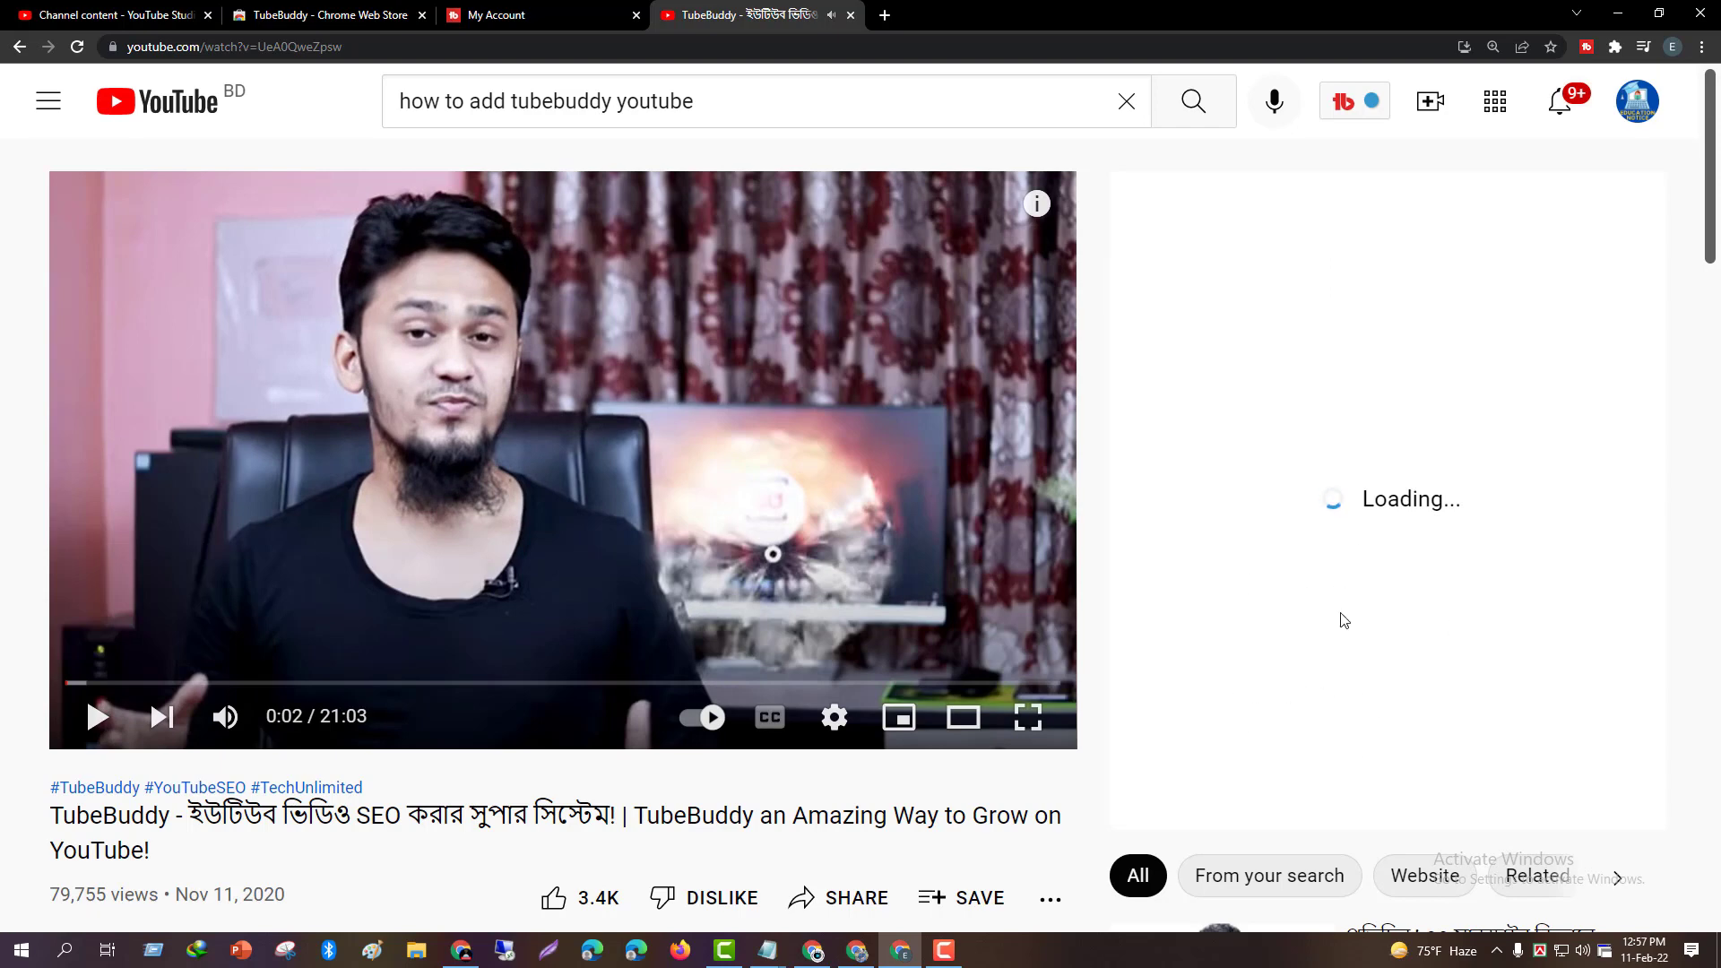
pyautogui.moveTo(1202, 330); pyautogui.dragTo(1588, 560)
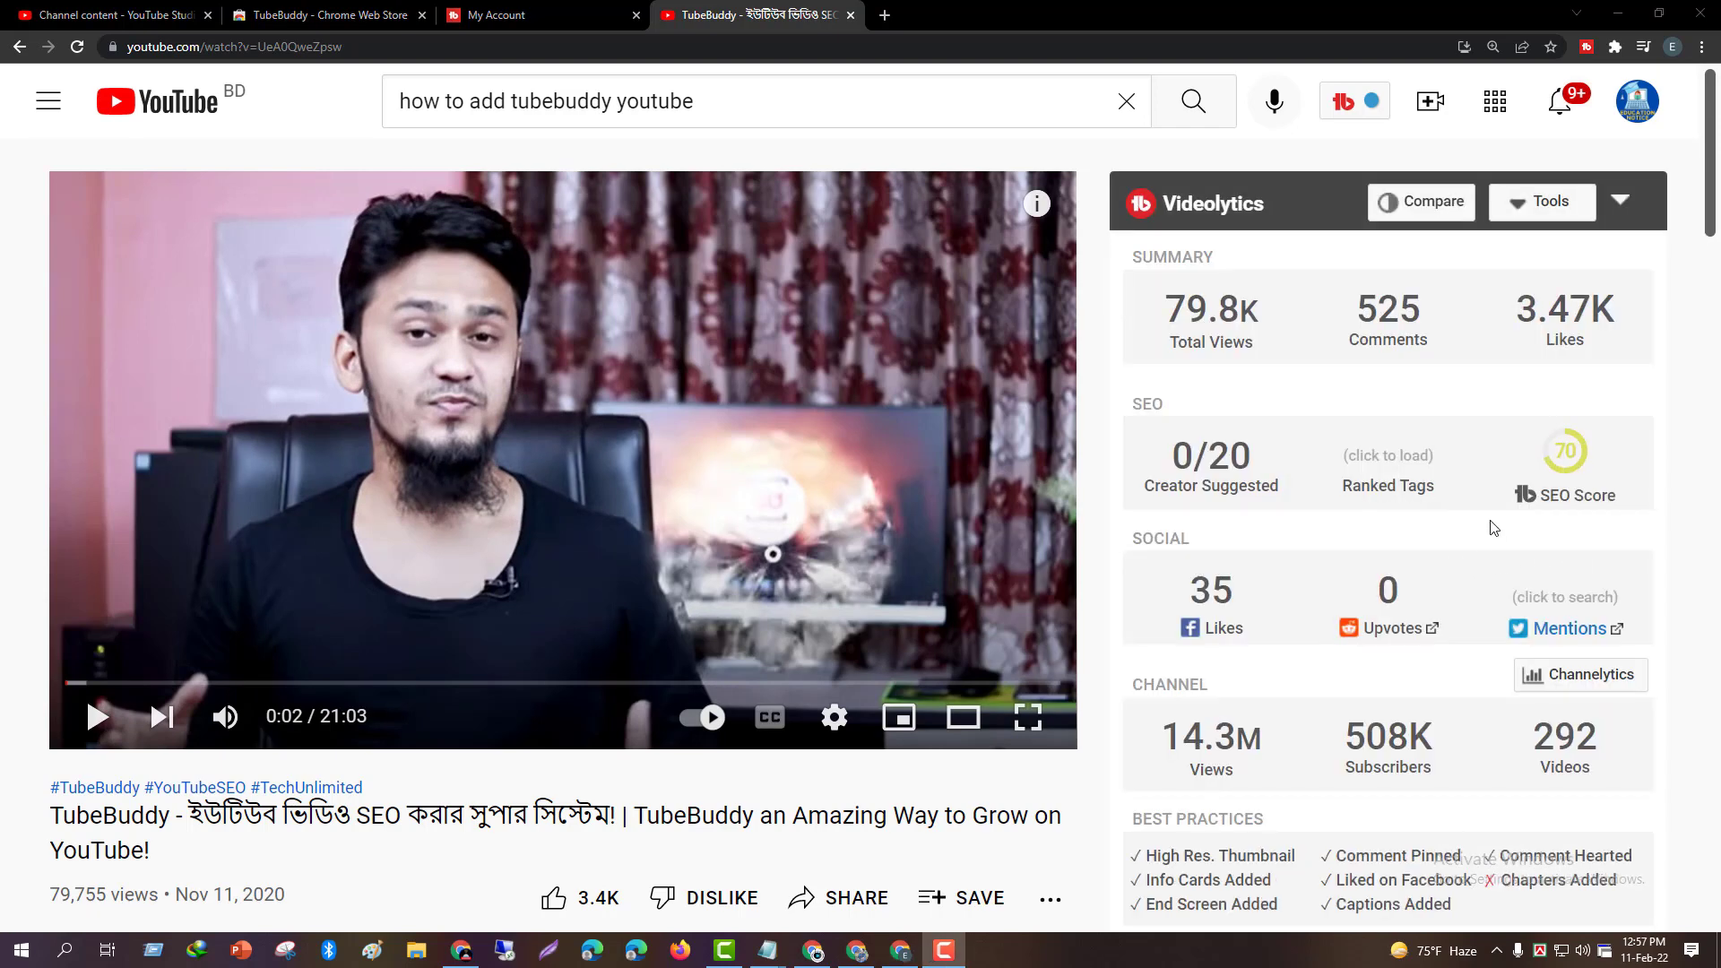
# Examine the breakdown behind the video's TubeBuddy SEO score in Videolytics.
pyautogui.moveTo(1543, 491)
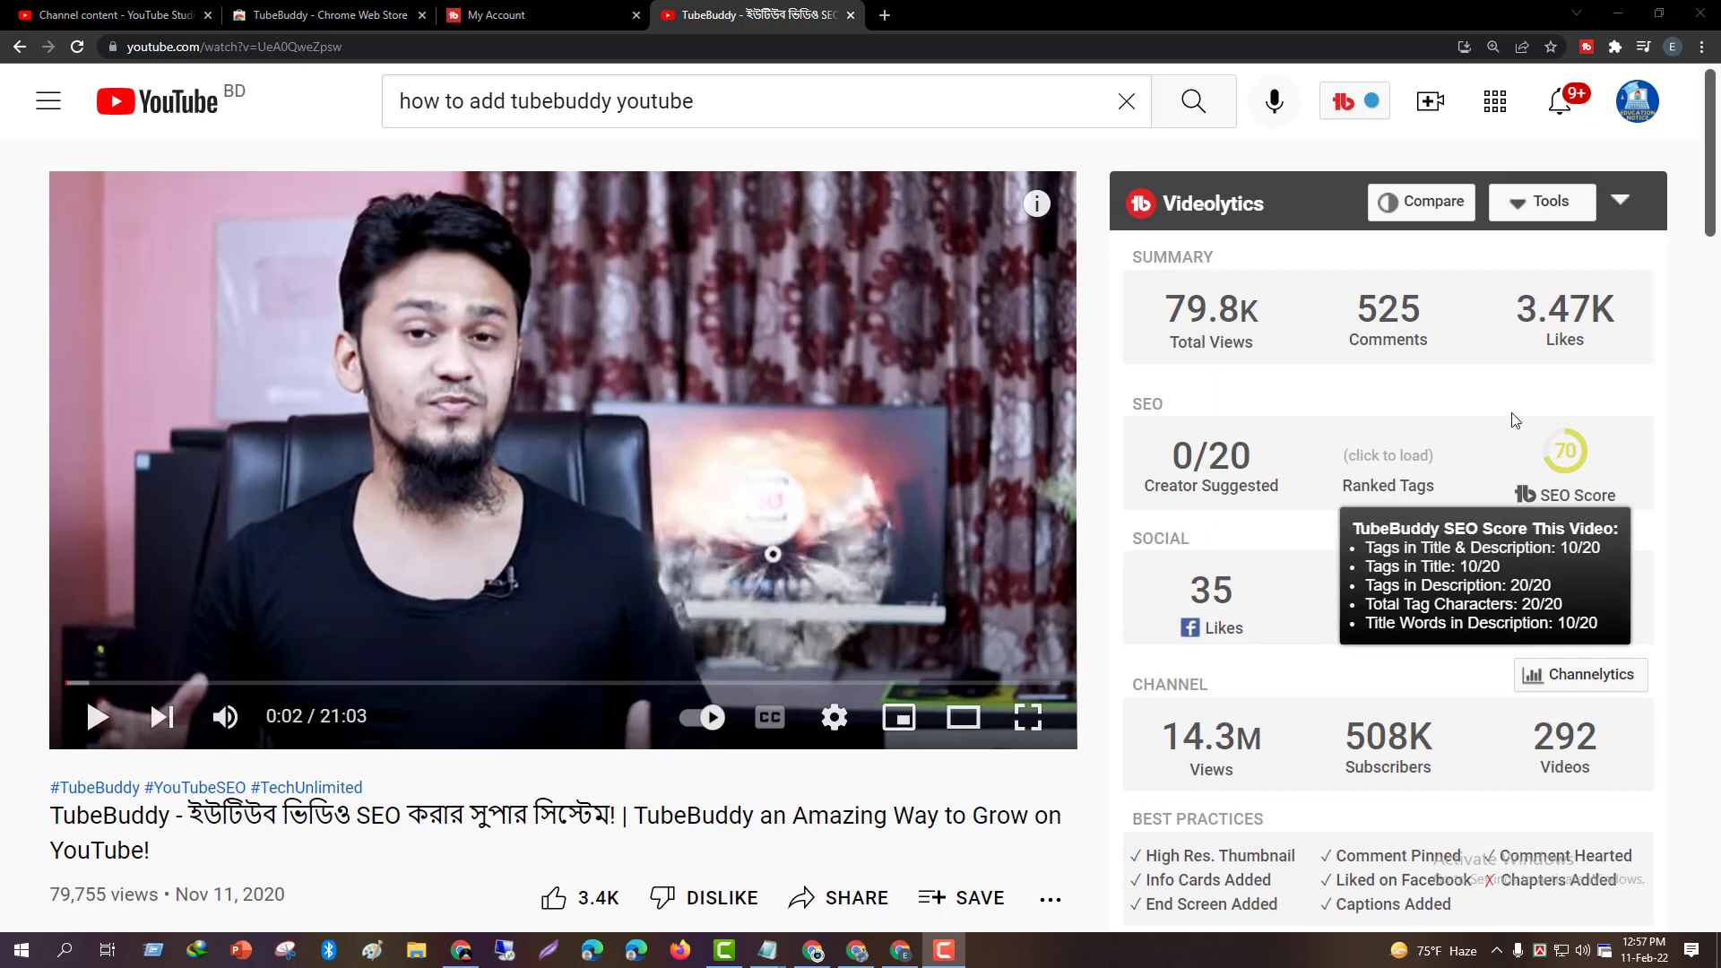
pyautogui.moveTo(1512, 412); pyautogui.dragTo(1627, 507)
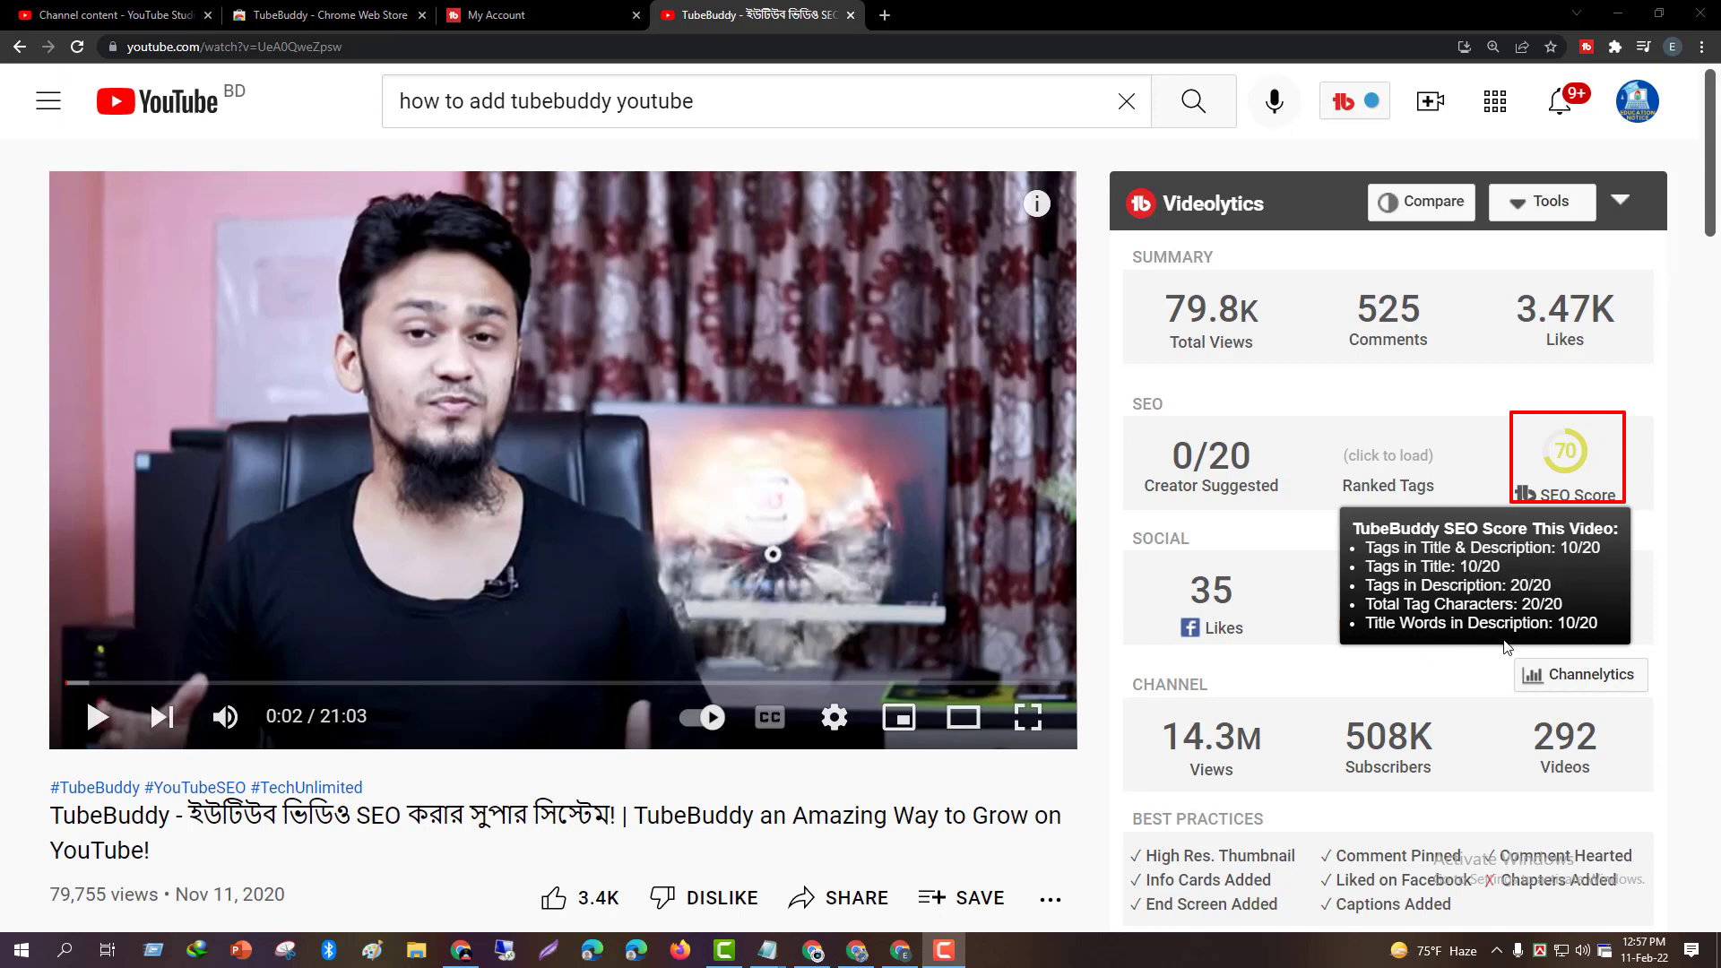
pyautogui.moveTo(1562, 472)
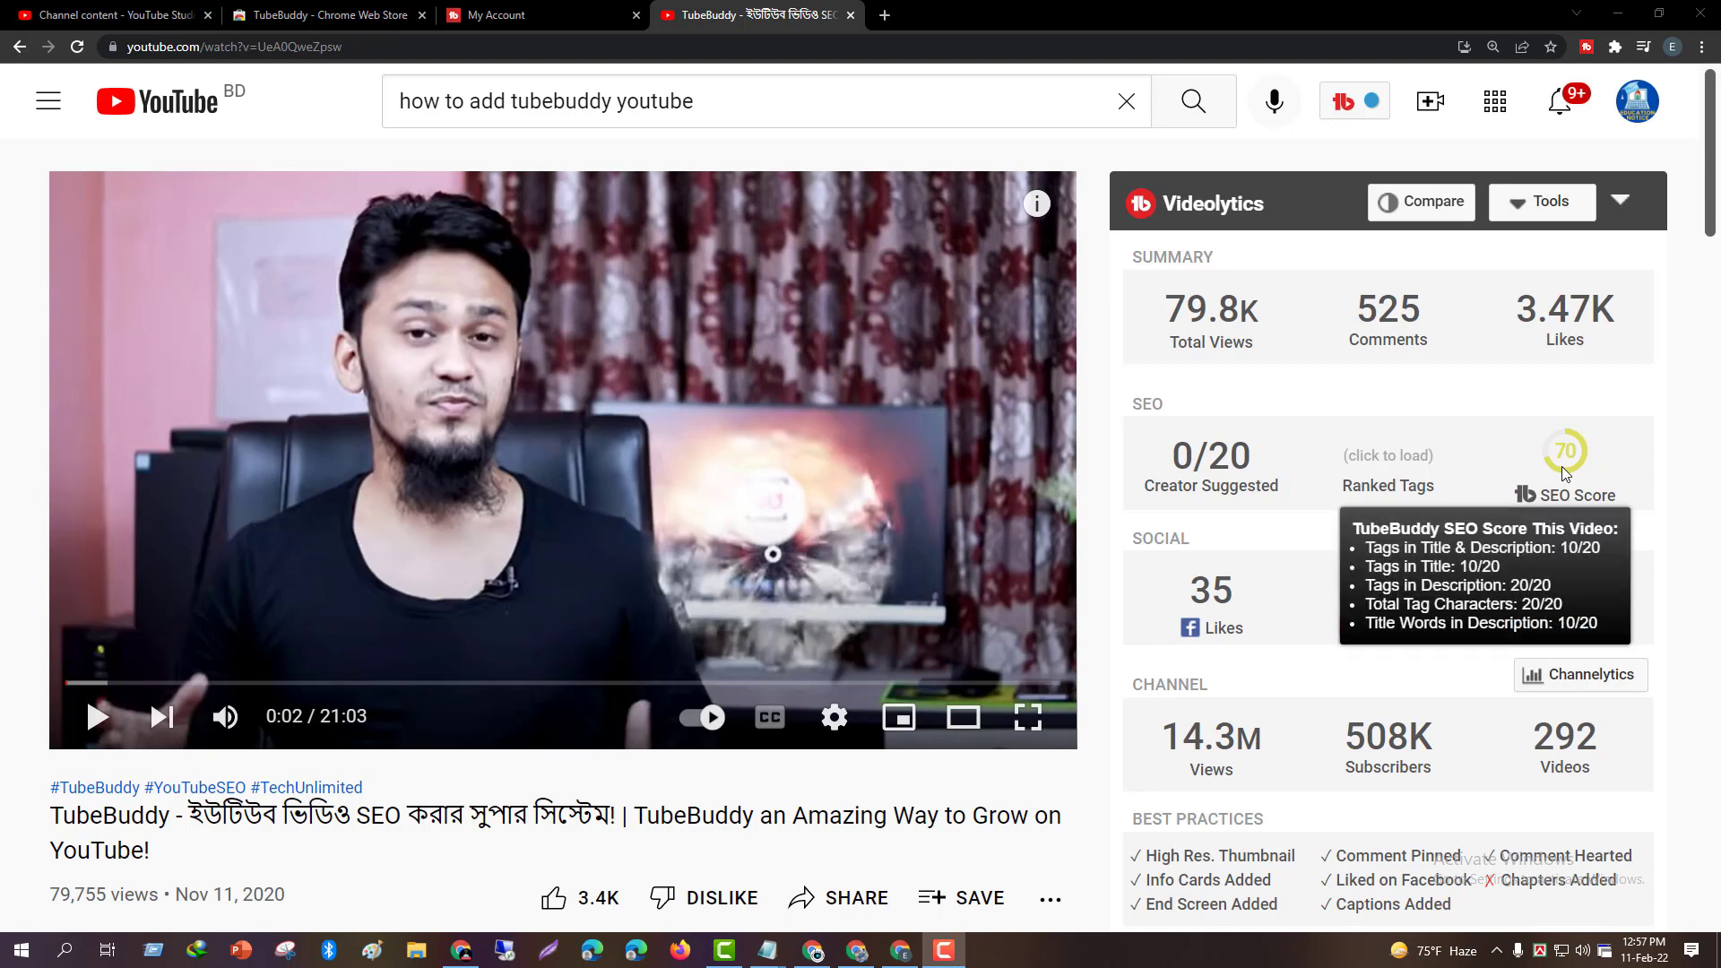
# Load the search rankings for the video's tags in Videolytics and examine where the video ranks for each tag.
pyautogui.scroll(-5, 1247, 634)
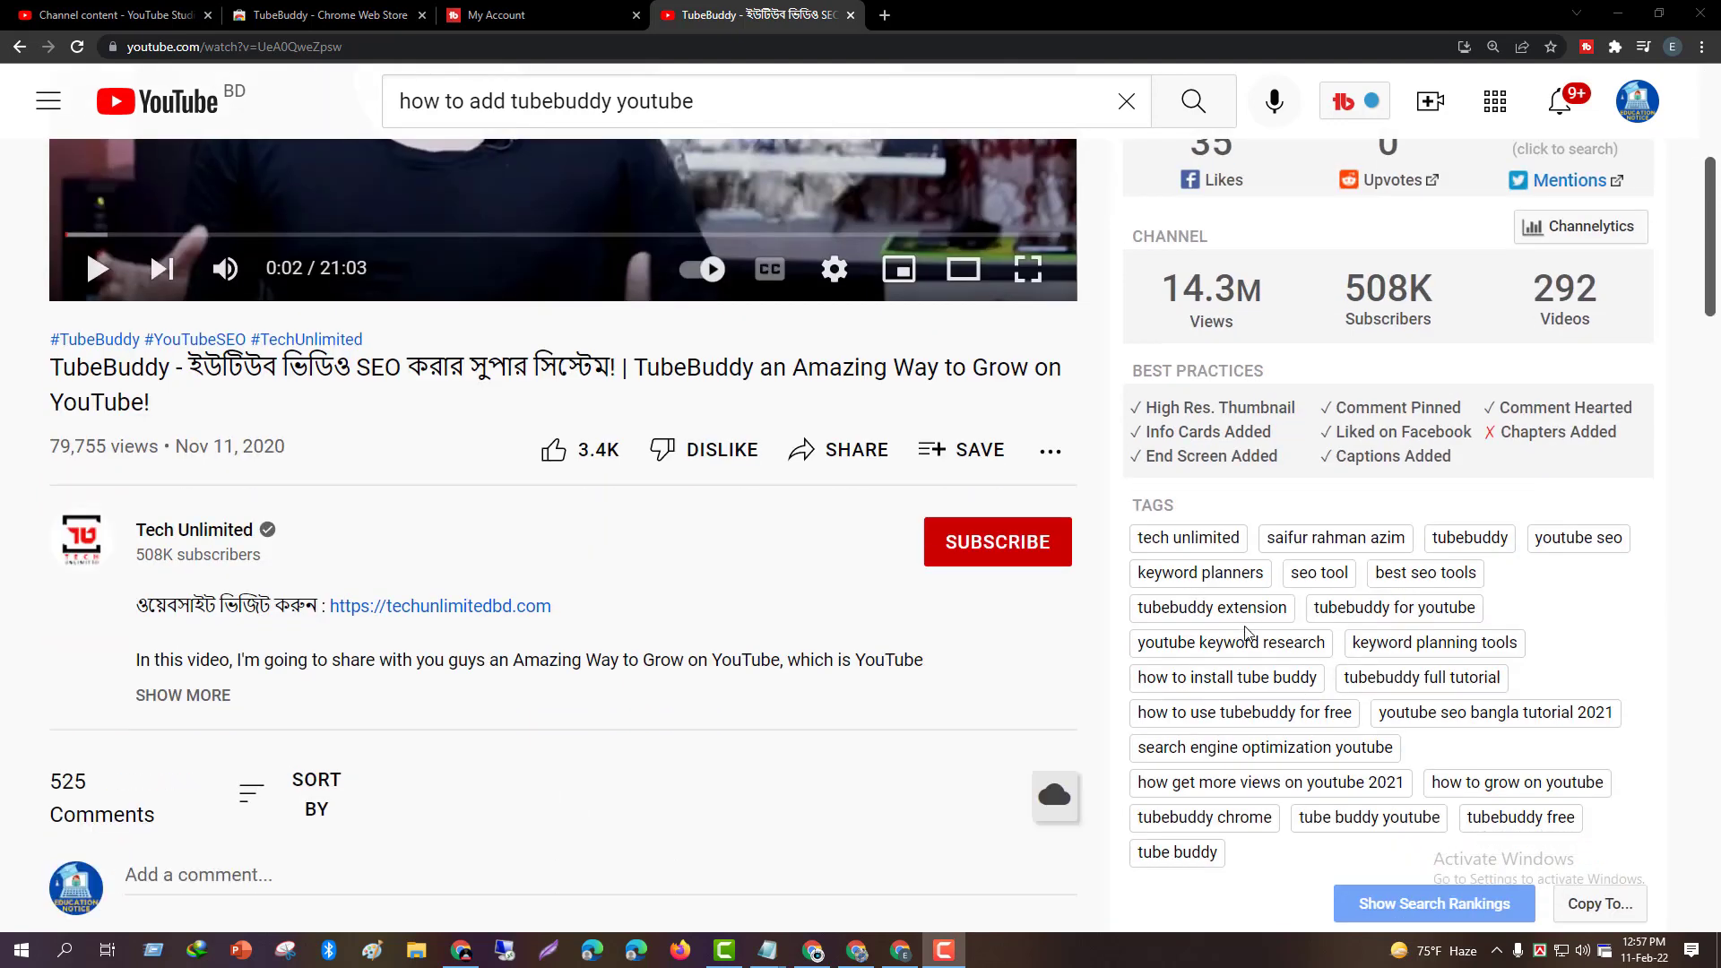
pyautogui.scroll(-5, 1246, 634)
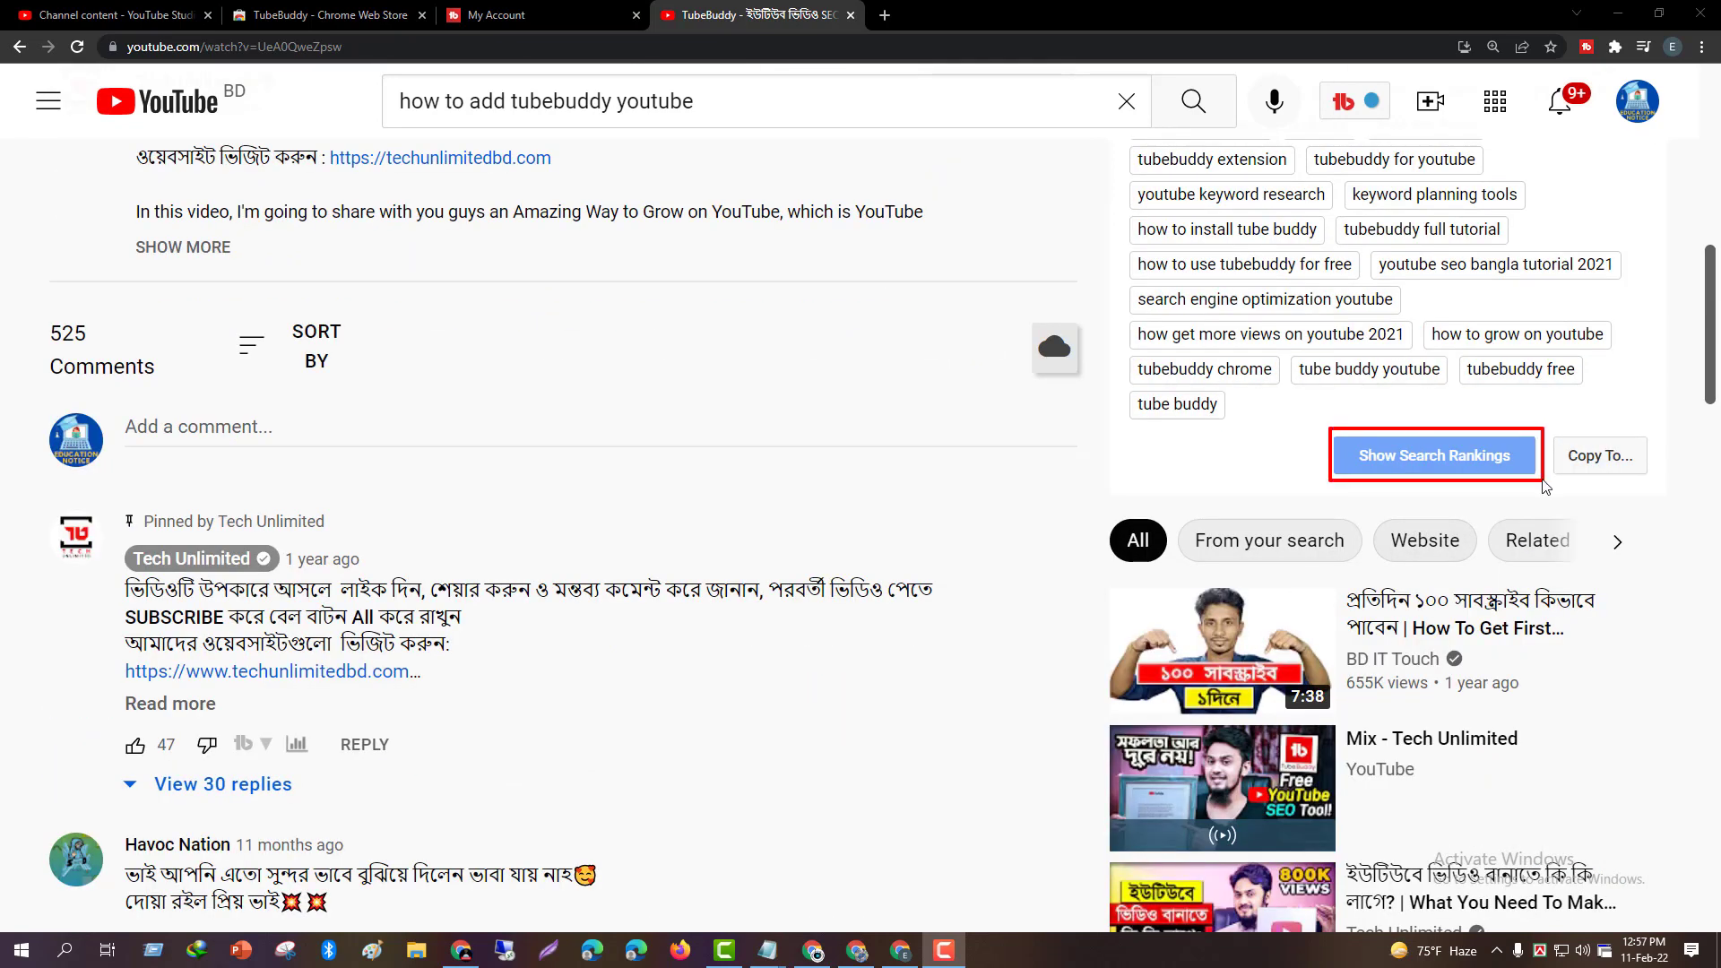
pyautogui.click(1497, 473)
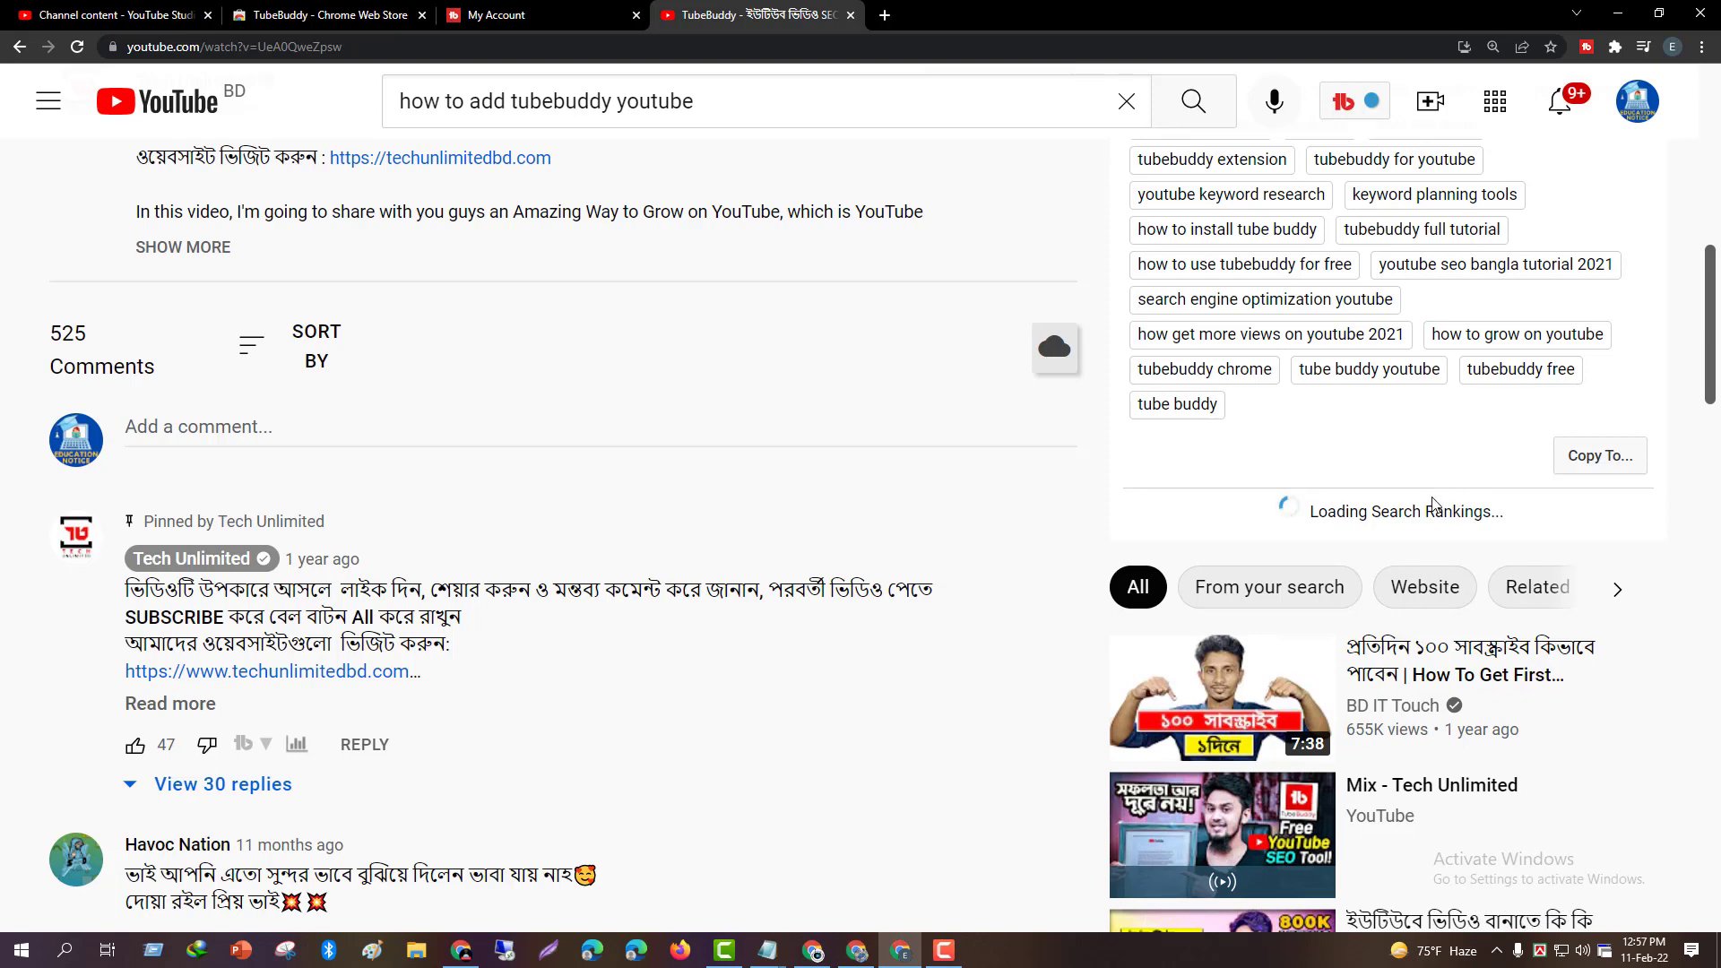
pyautogui.scroll(5, 1569, 439)
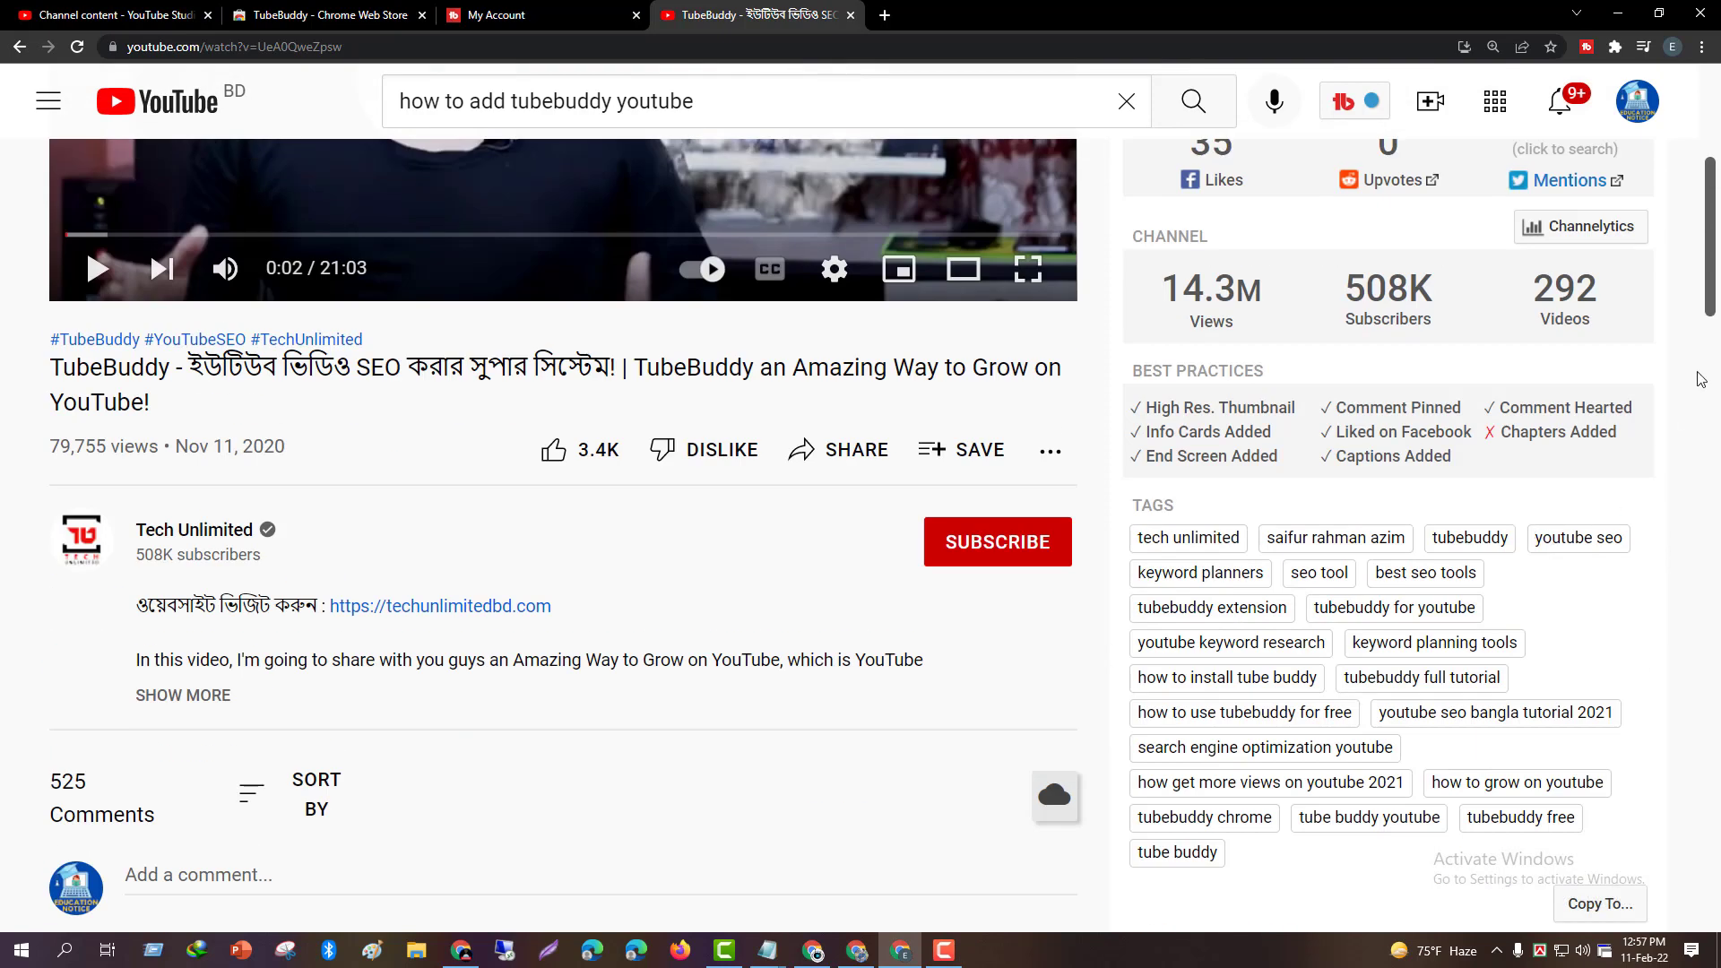
pyautogui.scroll(-5, 1538, 516)
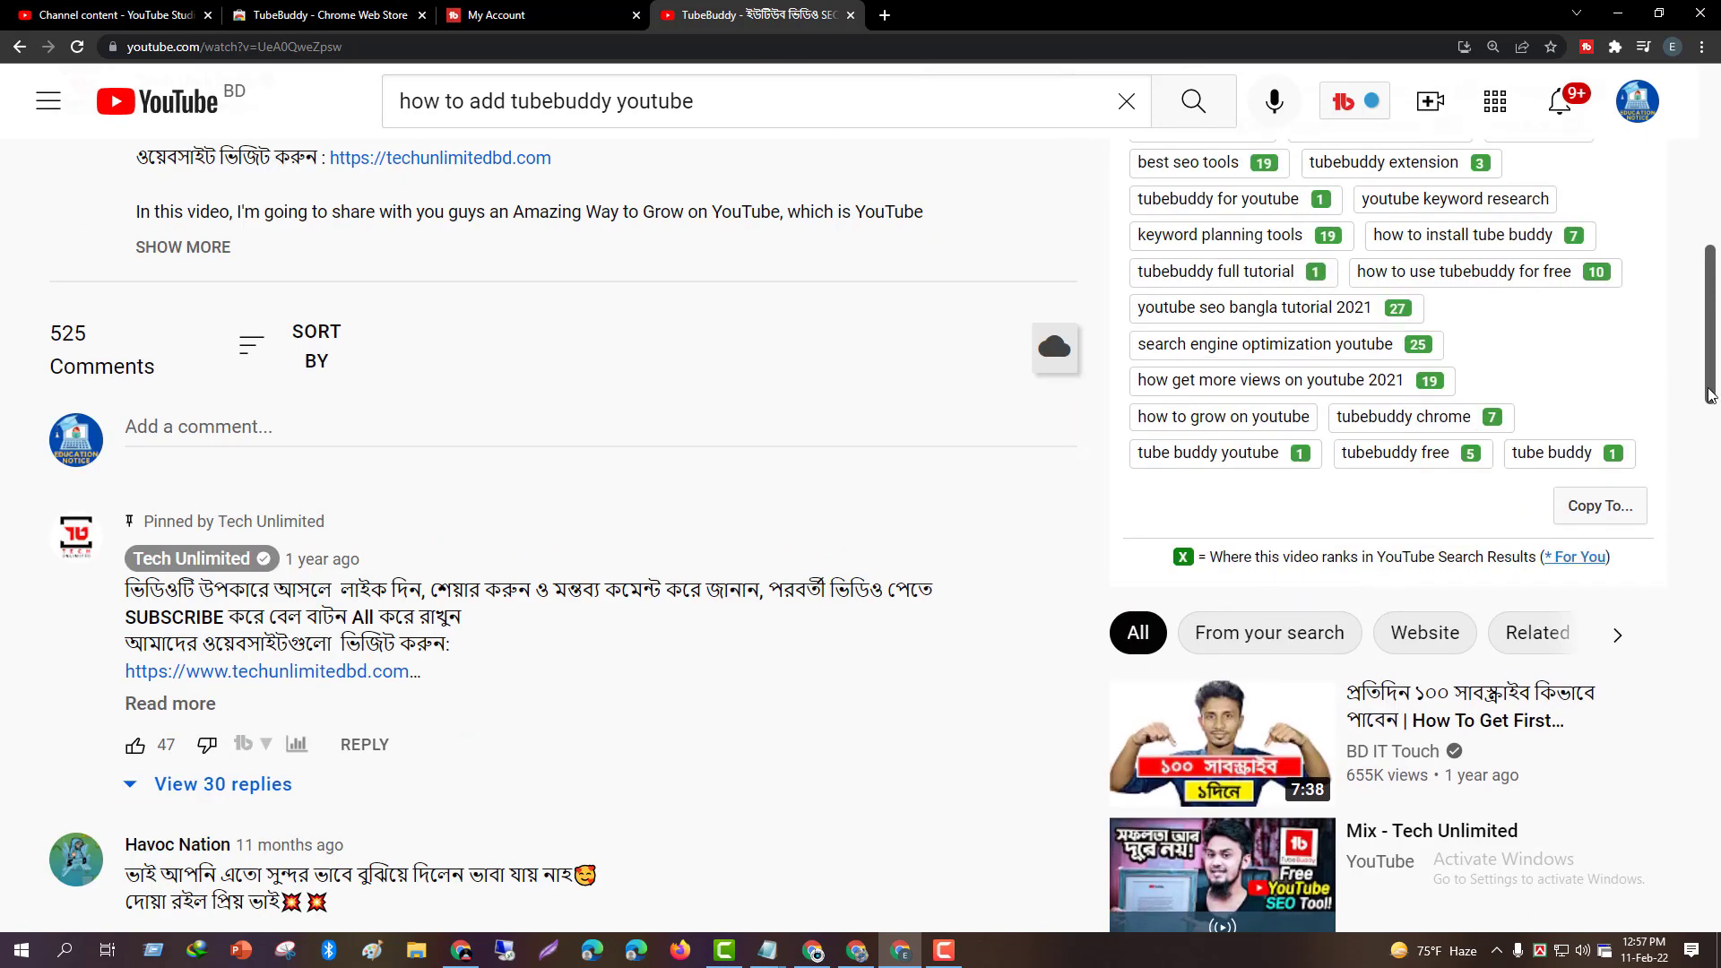
pyautogui.scroll(2, 1718, 374)
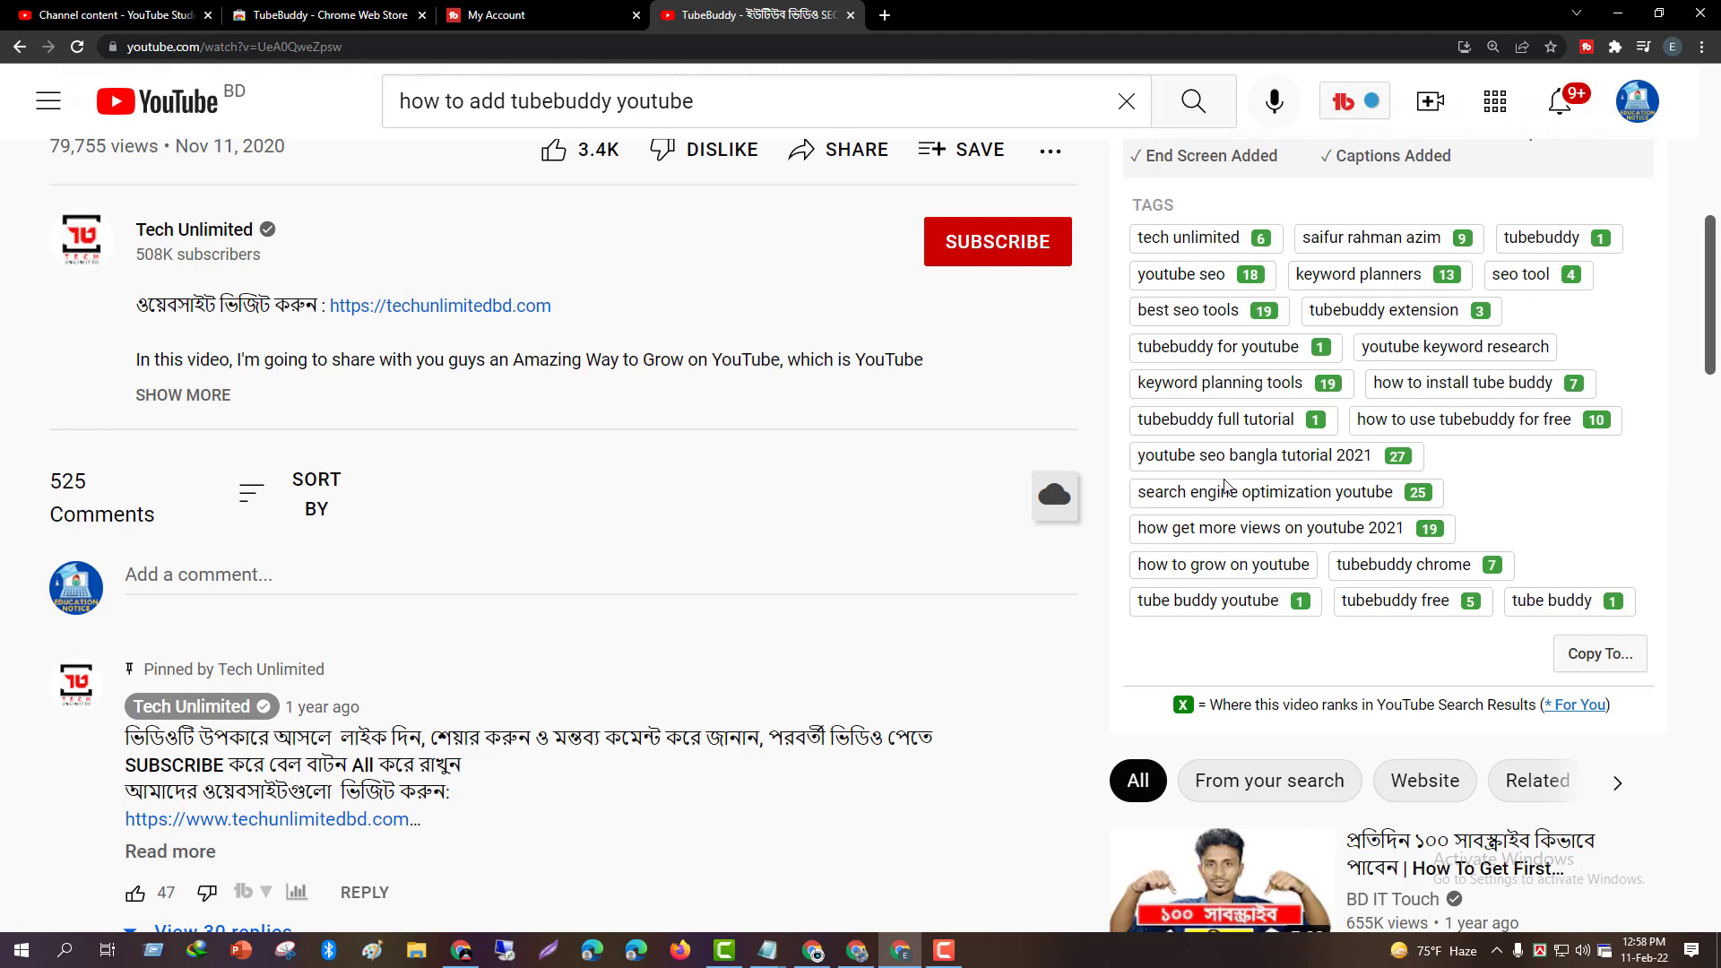
pyautogui.scroll(8, 1116, 664)
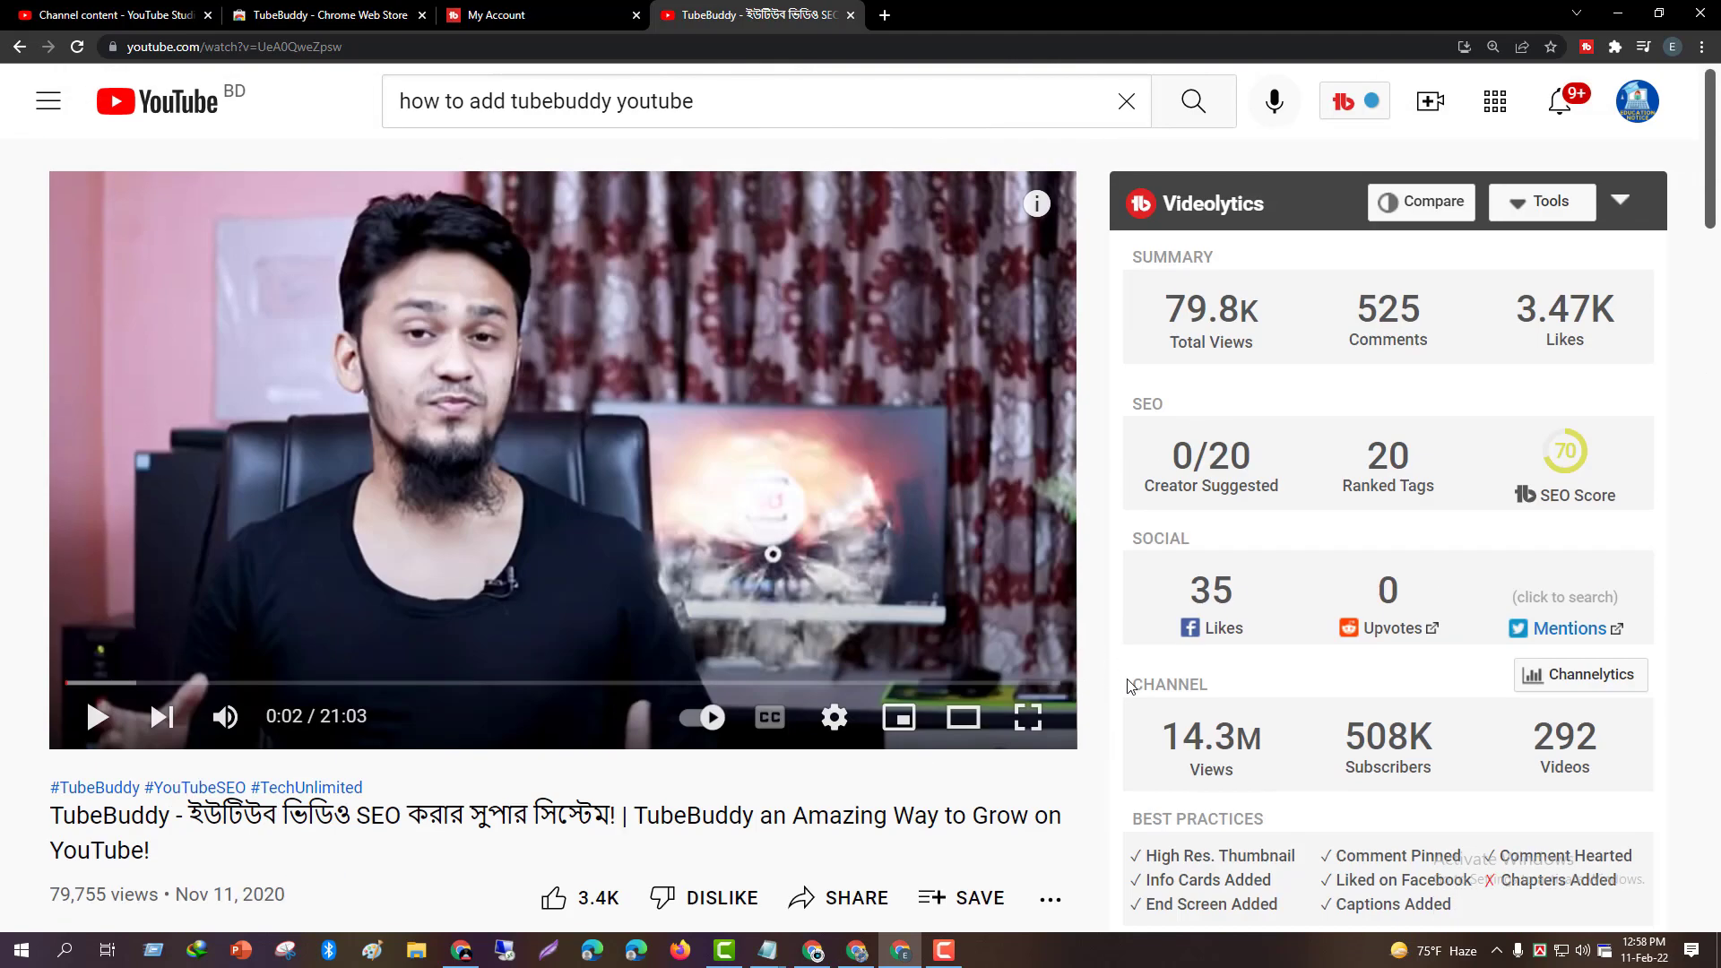